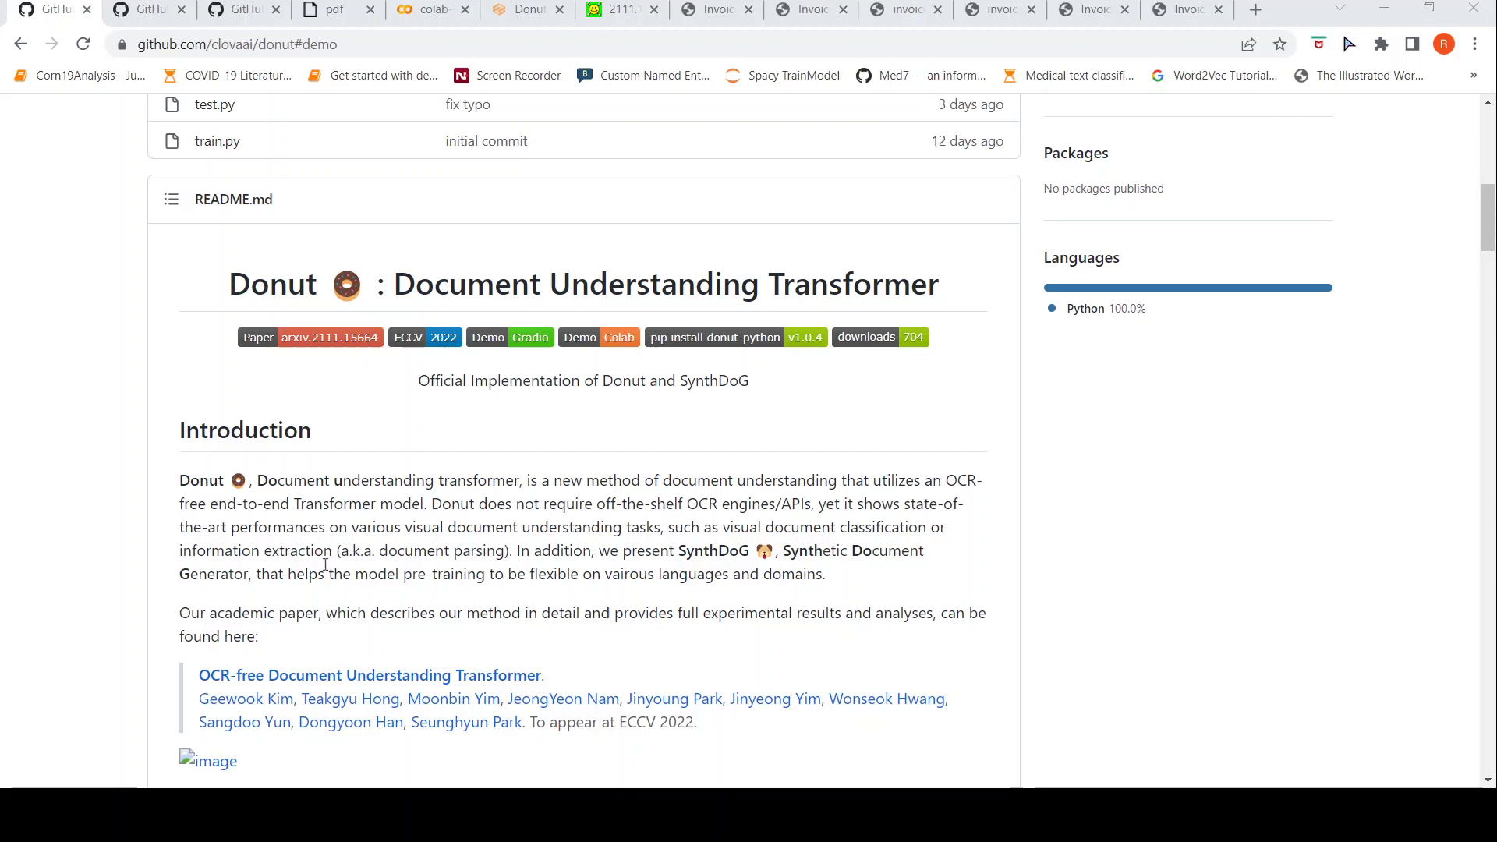
Scroll the Donut README, then look over the demo page and the Donut paper PDF
{"action": "scroll", "coordinate": [541, 485], "scroll_direction": "down", "scroll_amount": 2}
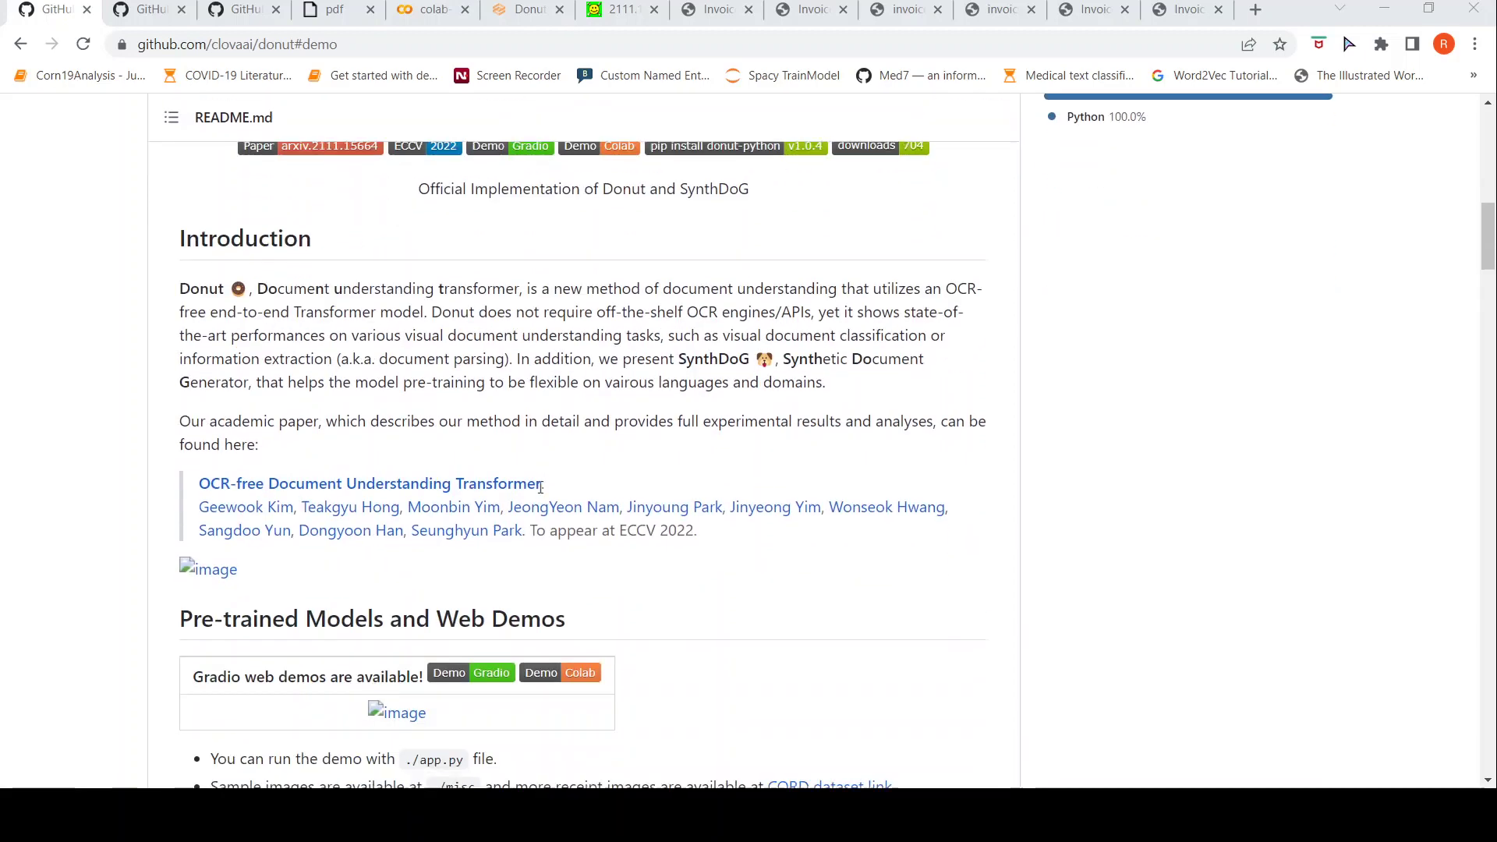
{"action": "scroll", "coordinate": [541, 487], "scroll_direction": "up", "scroll_amount": 5}
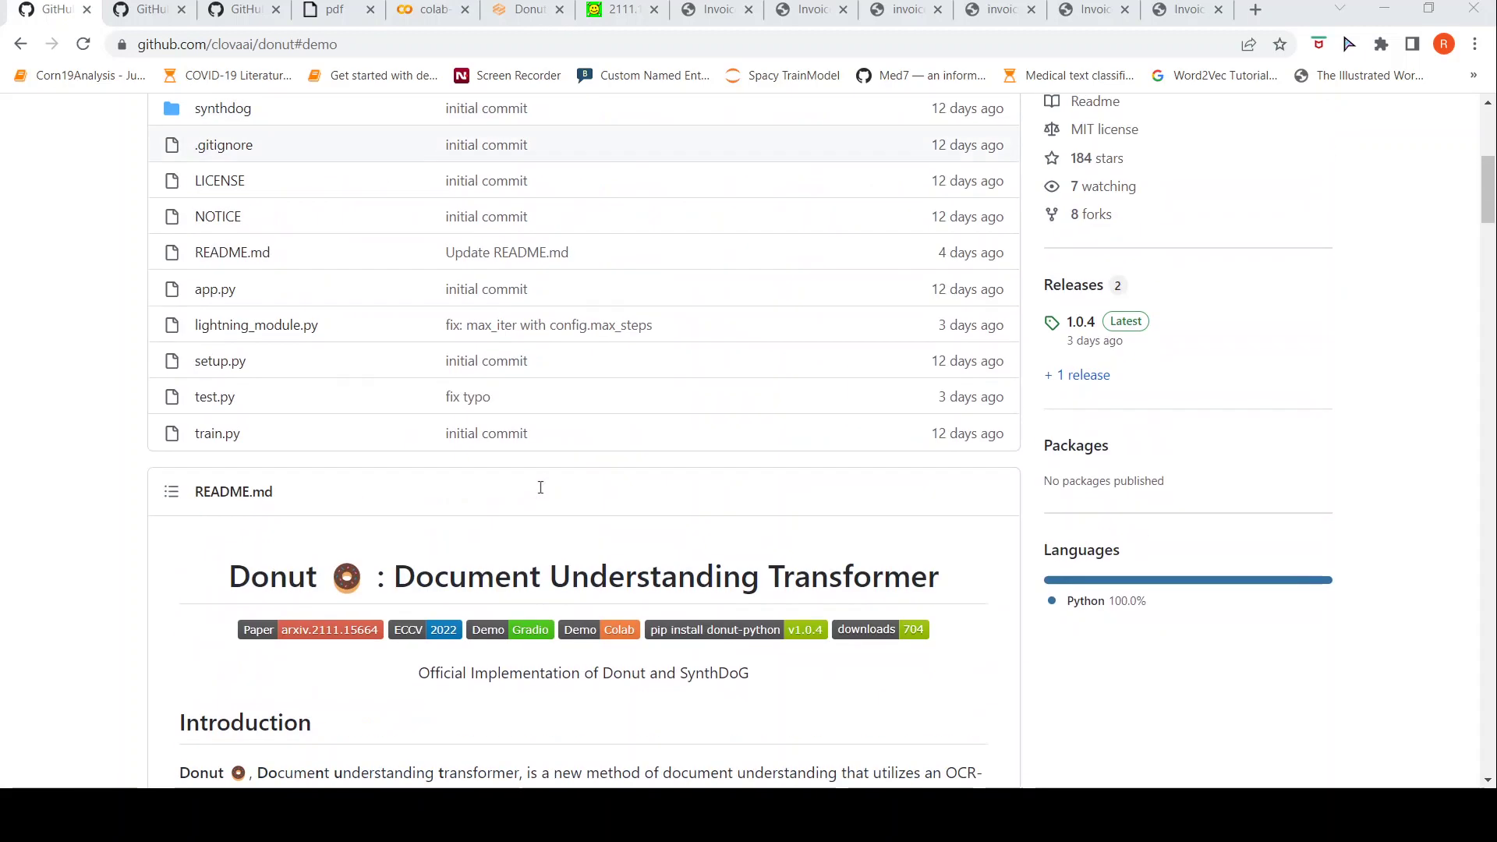
{"action": "scroll", "coordinate": [542, 487], "scroll_direction": "up", "scroll_amount": 5}
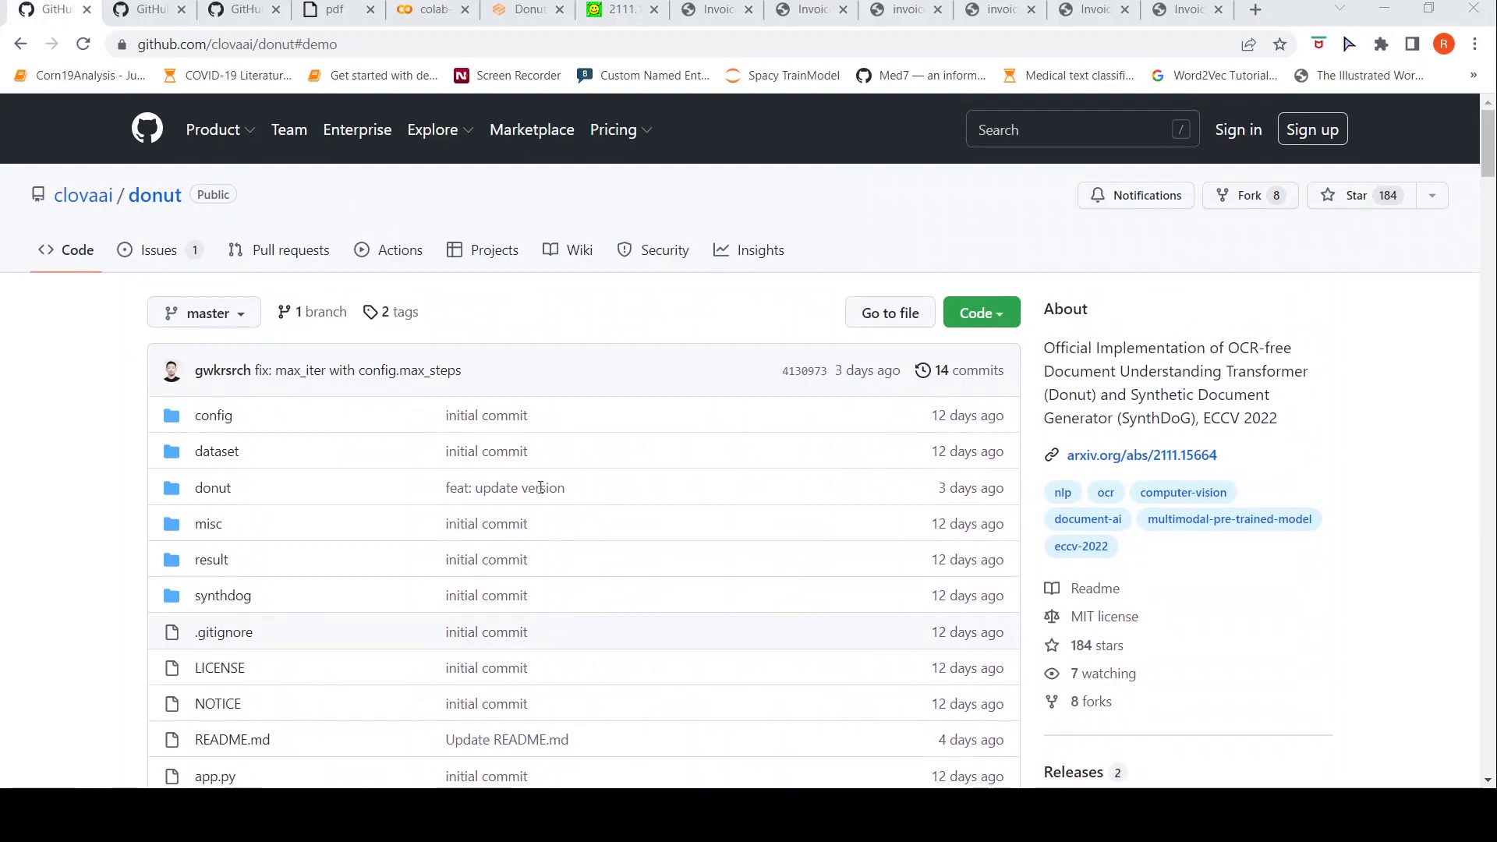
{"action": "scroll", "coordinate": [471, 456], "scroll_direction": "down", "scroll_amount": 11}
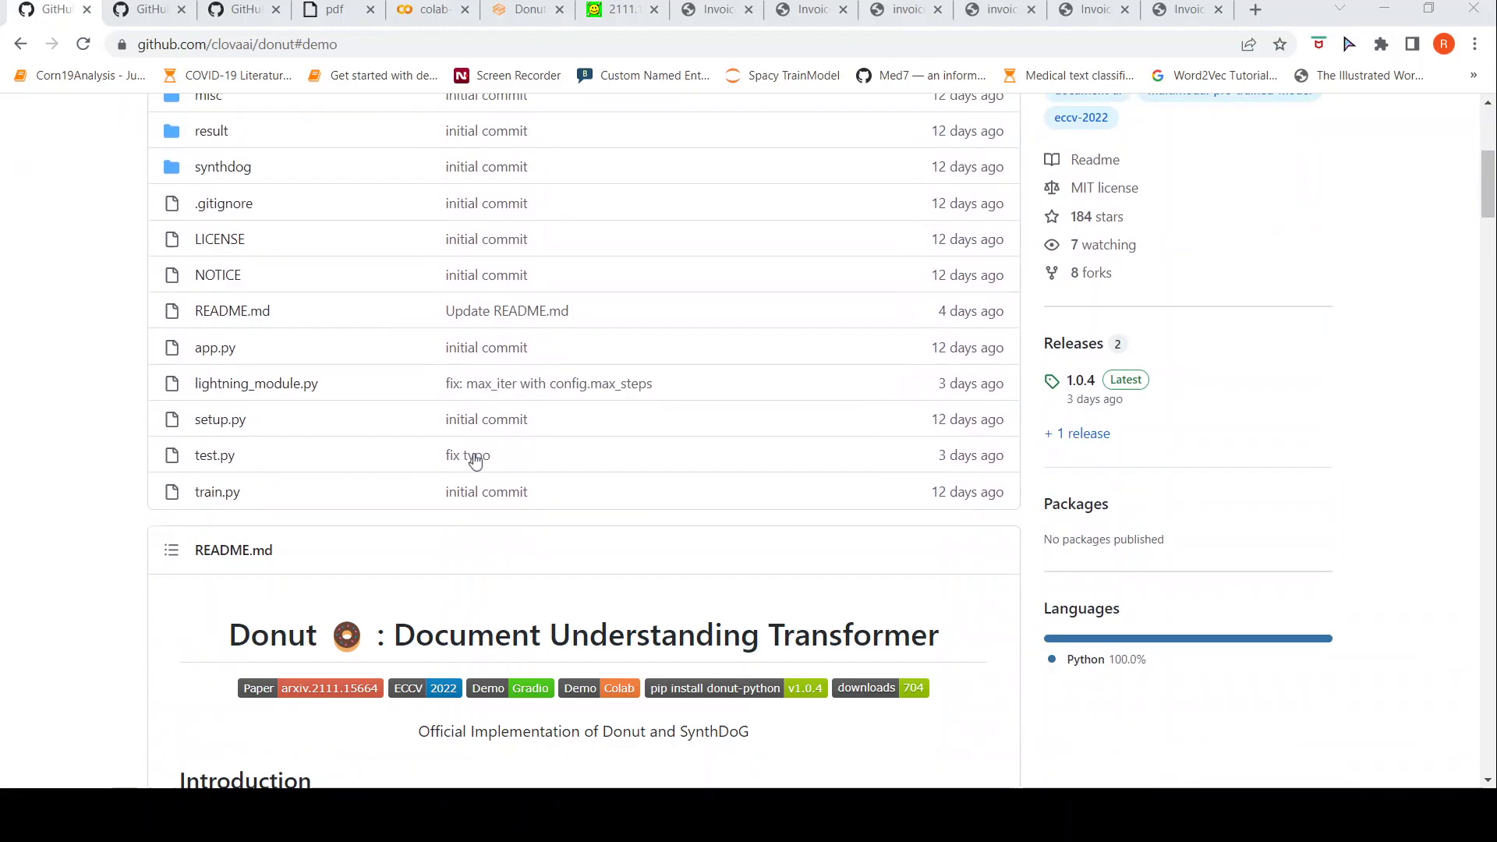
{"action": "left_click", "coordinate": [525, 11]}
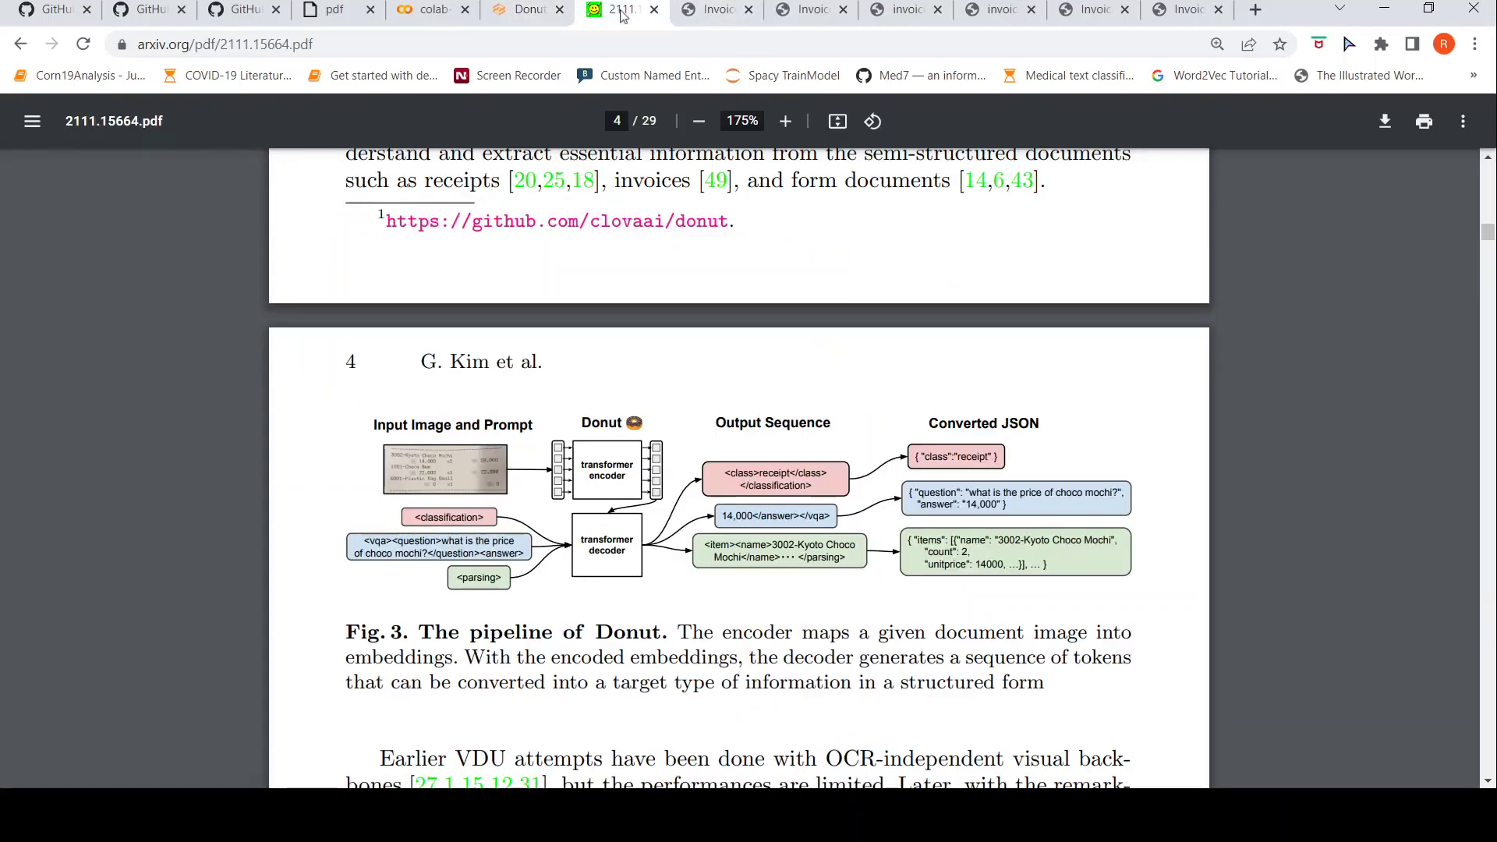
{"action": "left_click", "coordinate": [618, 11]}
From the README, open the CORD dataset paper and scroll to Figure 1 on page 3
{"action": "left_click", "coordinate": [60, 11]}
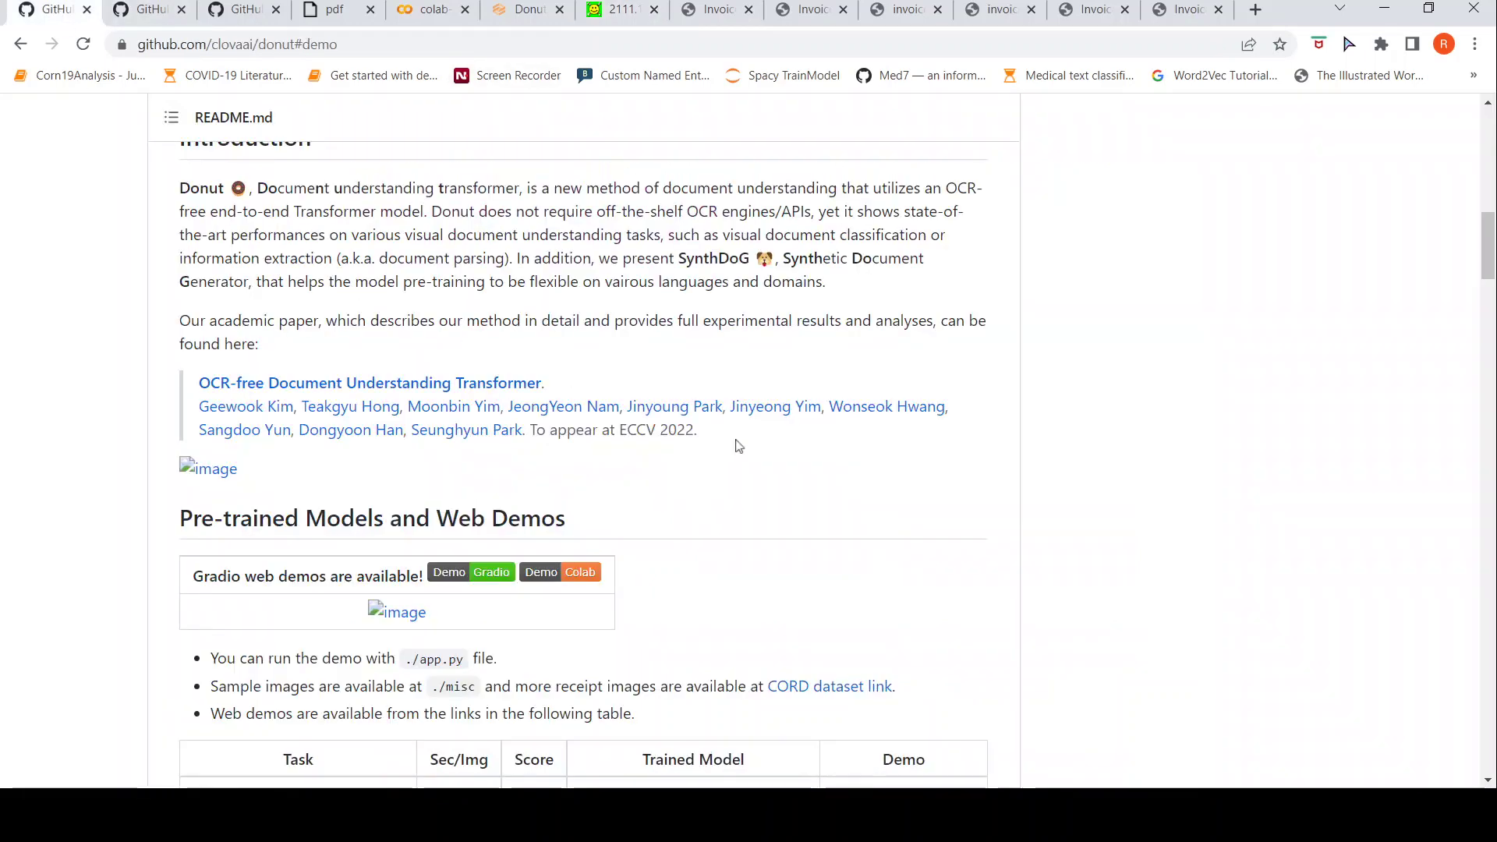
{"action": "scroll", "coordinate": [736, 444], "scroll_direction": "down", "scroll_amount": 6}
{"action": "scroll", "coordinate": [736, 445], "scroll_direction": "up", "scroll_amount": 14}
{"action": "scroll", "coordinate": [738, 444], "scroll_direction": "down", "scroll_amount": 14}
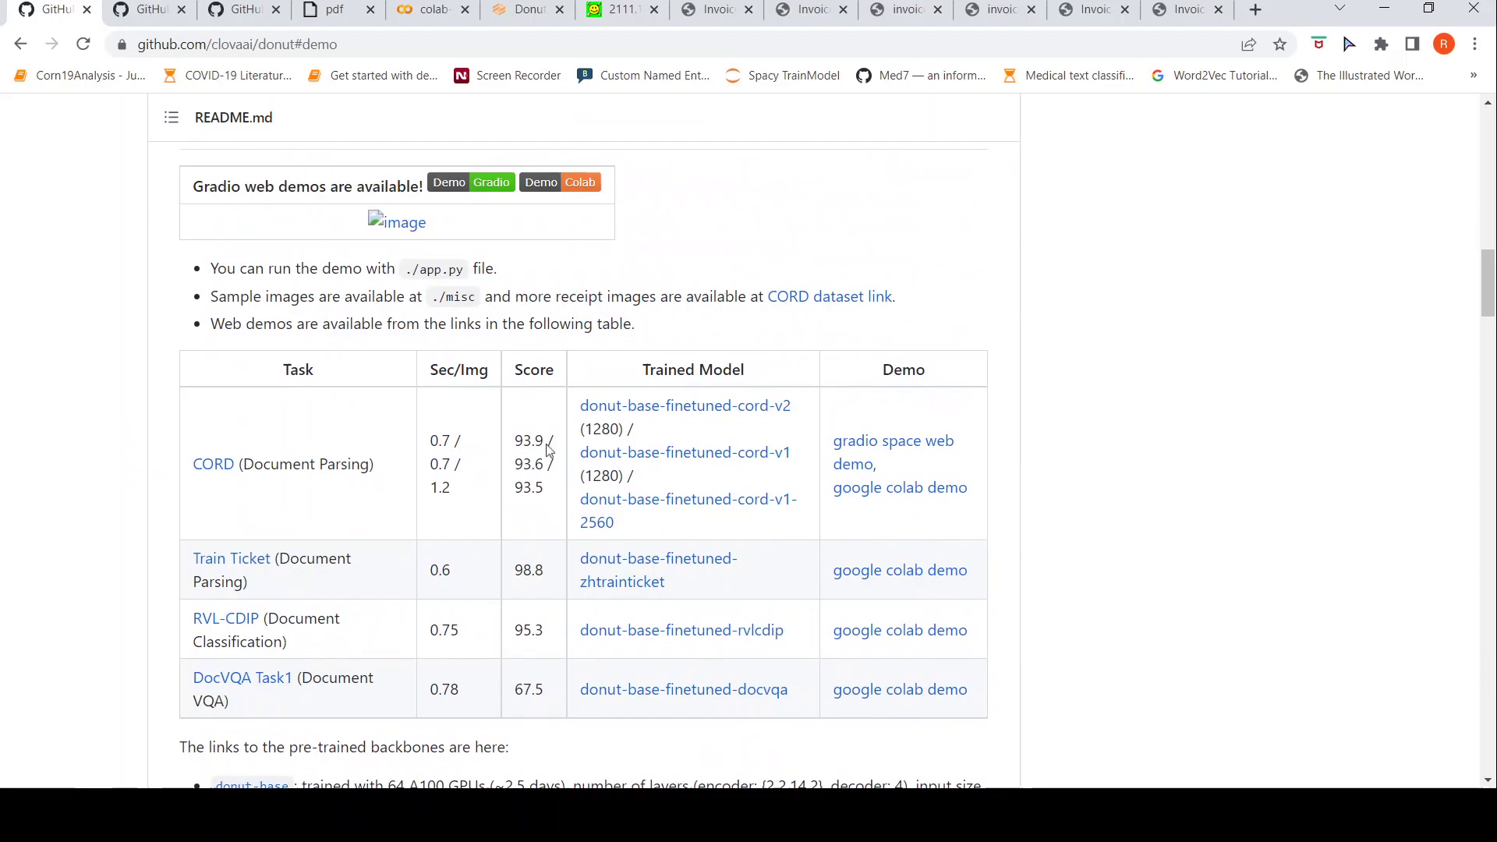
{"action": "left_click", "coordinate": [328, 14]}
{"action": "scroll", "coordinate": [1097, 573], "scroll_direction": "down", "scroll_amount": 10}
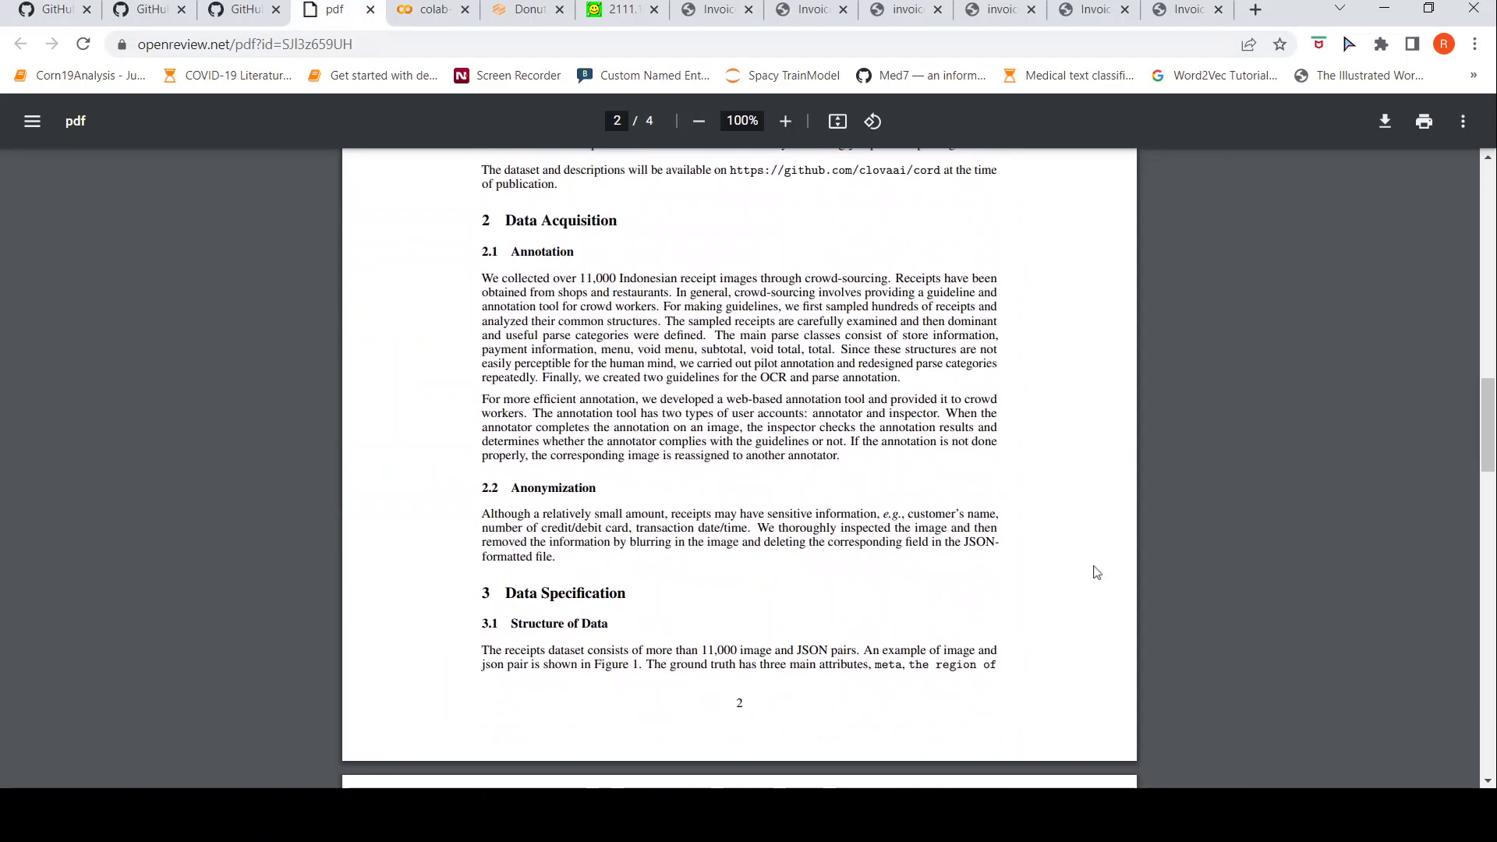
{"action": "scroll", "coordinate": [1094, 573], "scroll_direction": "down", "scroll_amount": 10}
{"action": "scroll", "coordinate": [1019, 512], "scroll_direction": "up", "scroll_amount": 5}
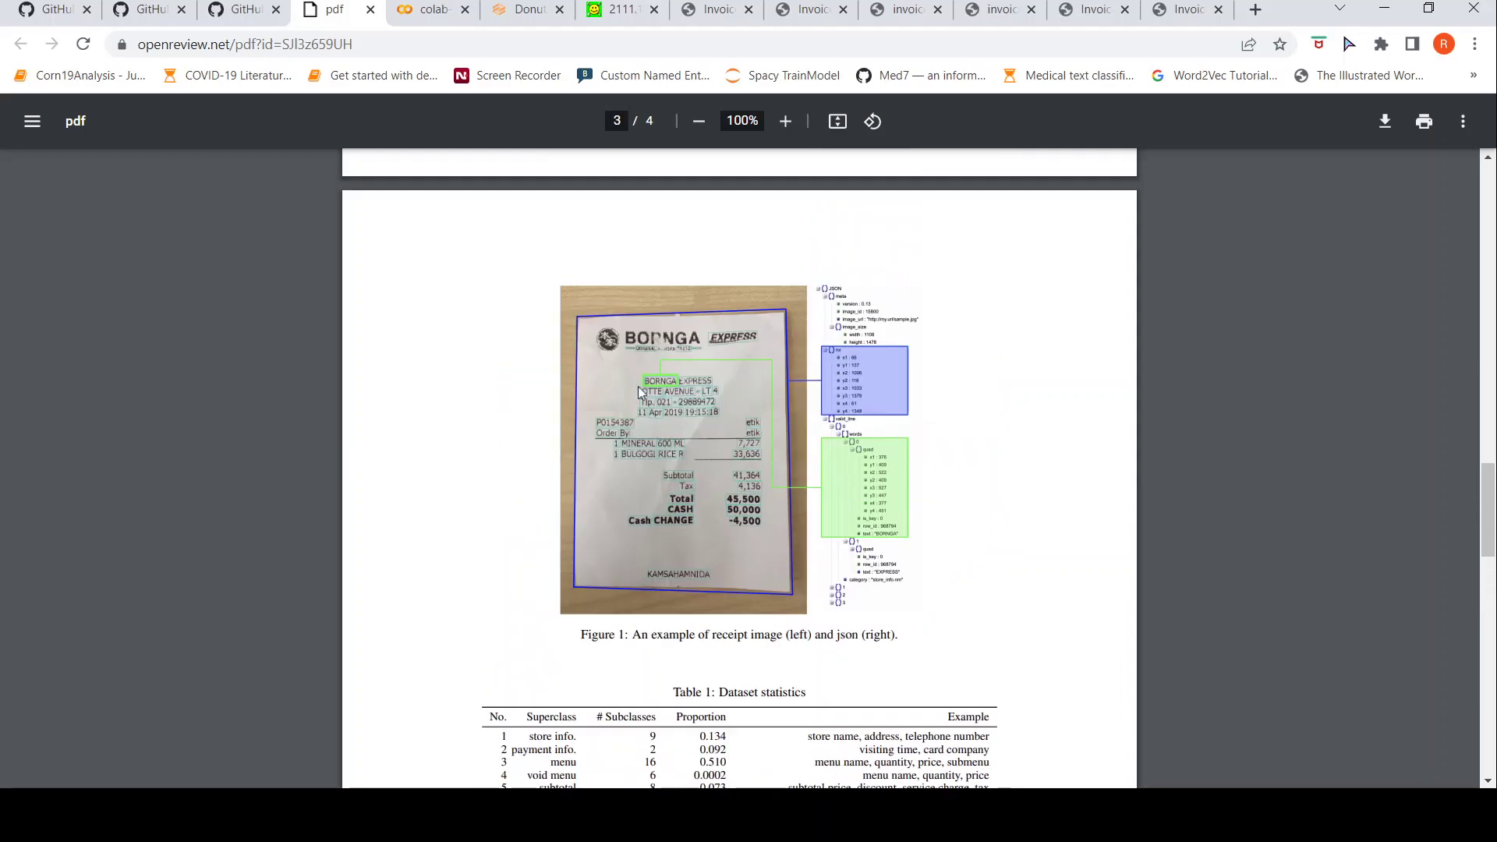
Open the clovaai/cord repository and scroll its README to the Class Definition table of menu tags
{"action": "left_click", "coordinate": [234, 11]}
{"action": "scroll", "coordinate": [463, 343], "scroll_direction": "up", "scroll_amount": 10}
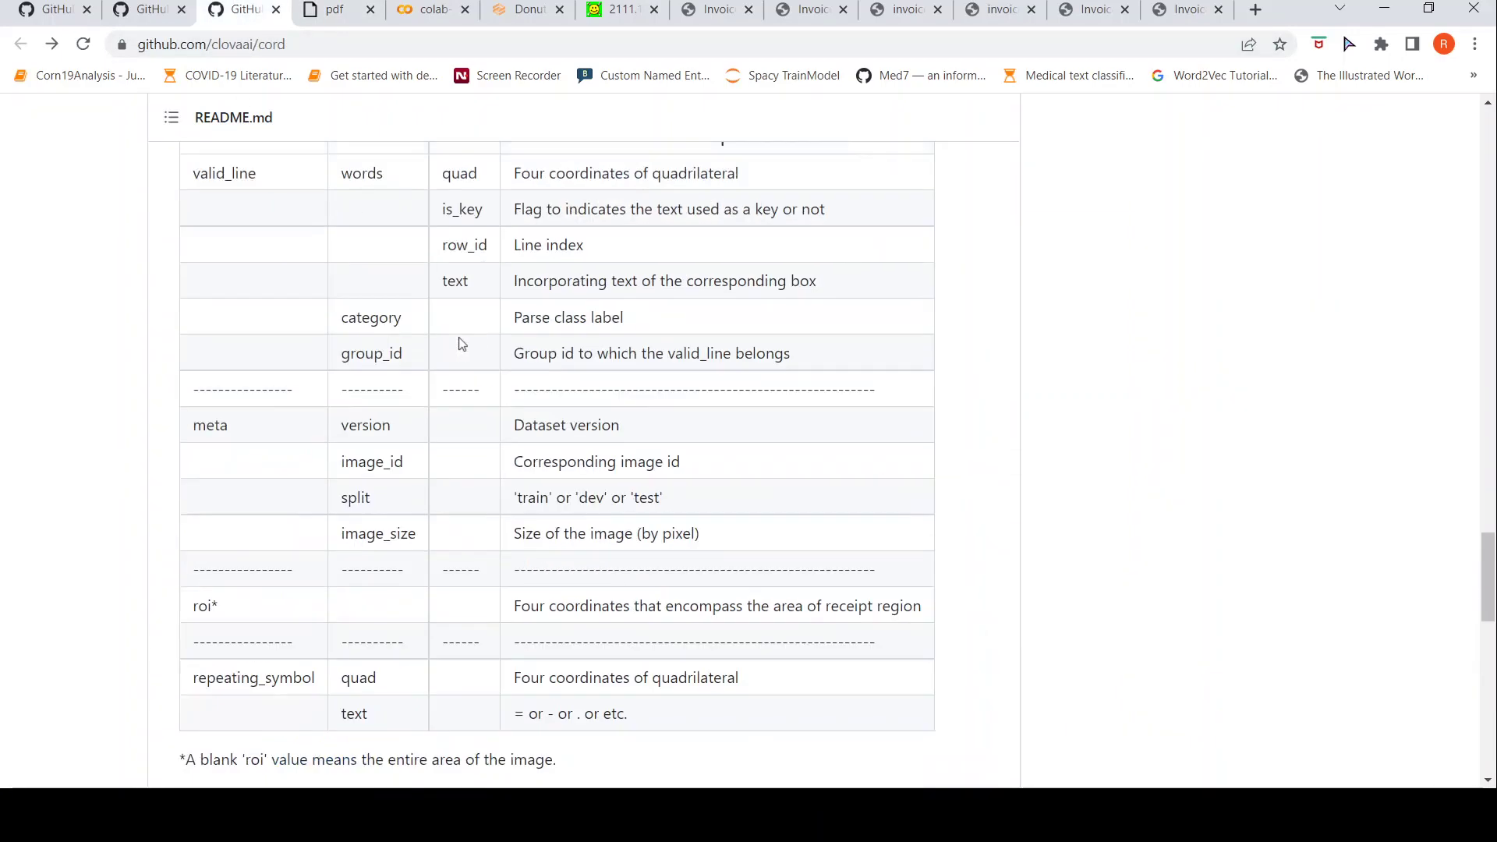
{"action": "scroll", "coordinate": [463, 344], "scroll_direction": "up", "scroll_amount": 2}
{"action": "left_click", "coordinate": [154, 12]}
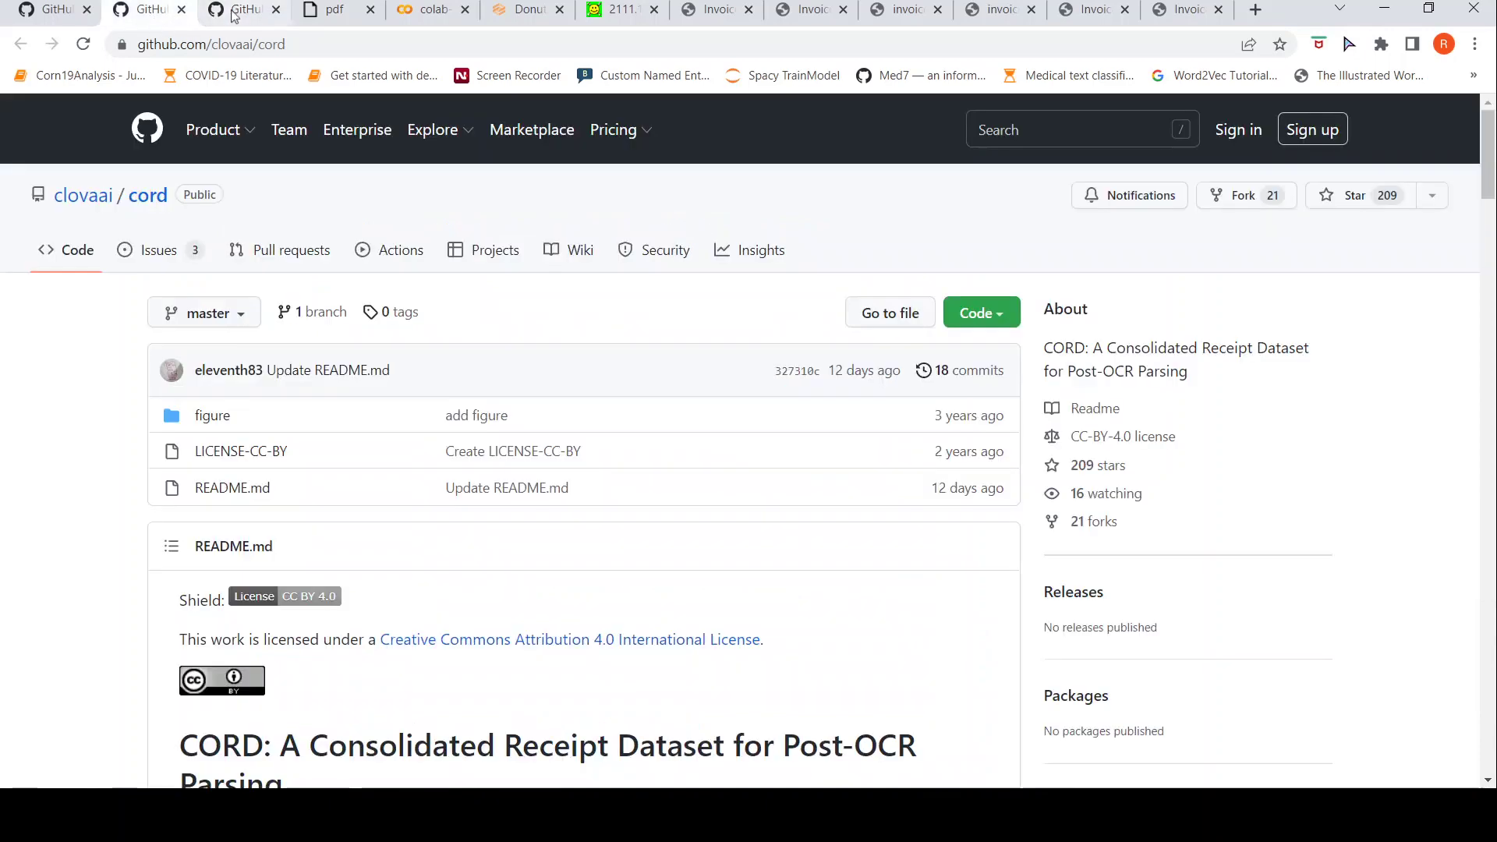
{"action": "scroll", "coordinate": [671, 537], "scroll_direction": "down", "scroll_amount": 12}
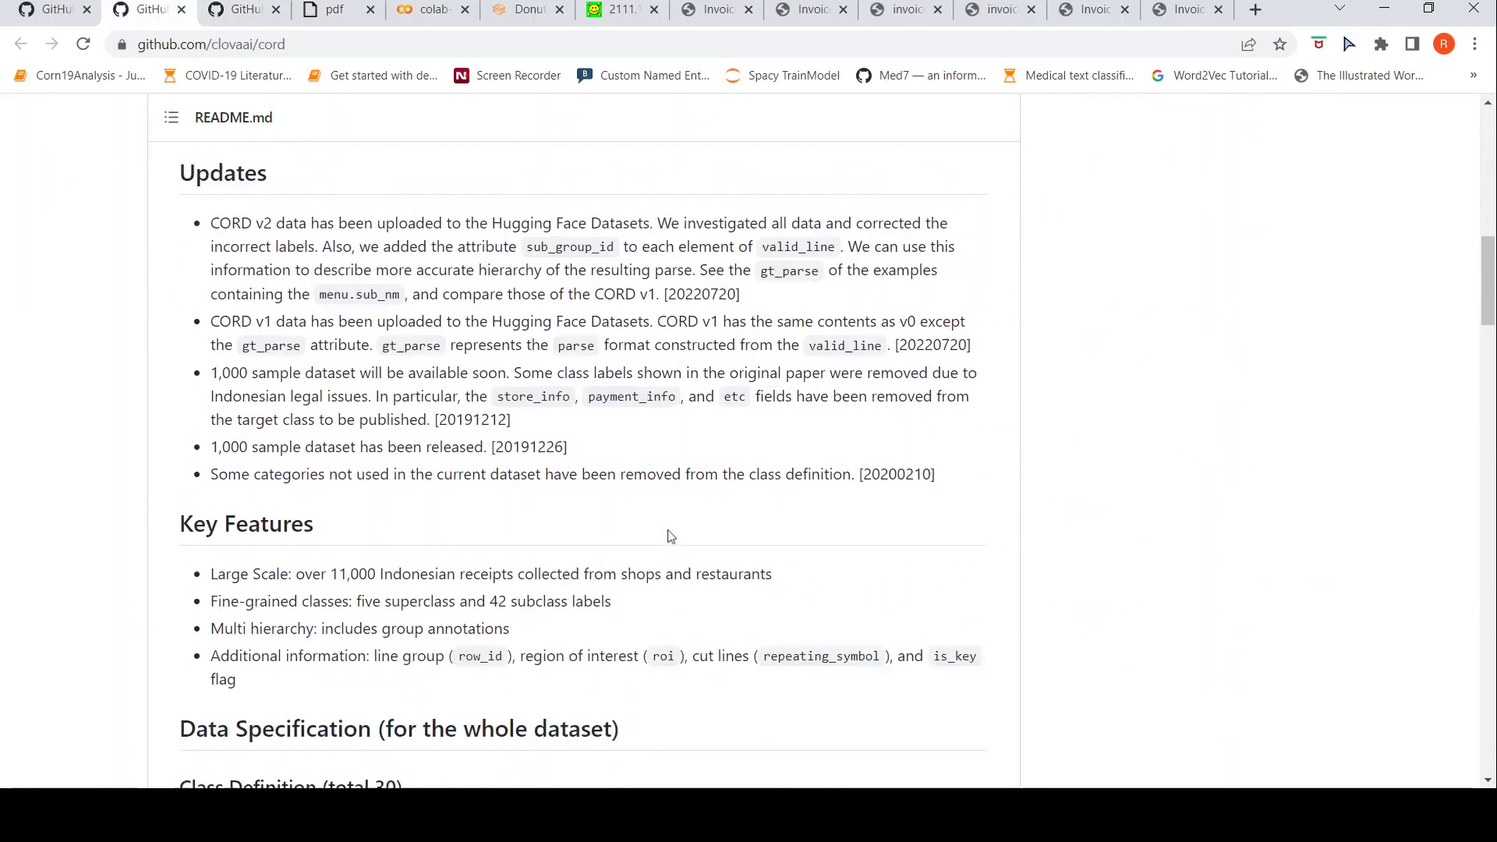
{"action": "scroll", "coordinate": [671, 536], "scroll_direction": "down", "scroll_amount": 8}
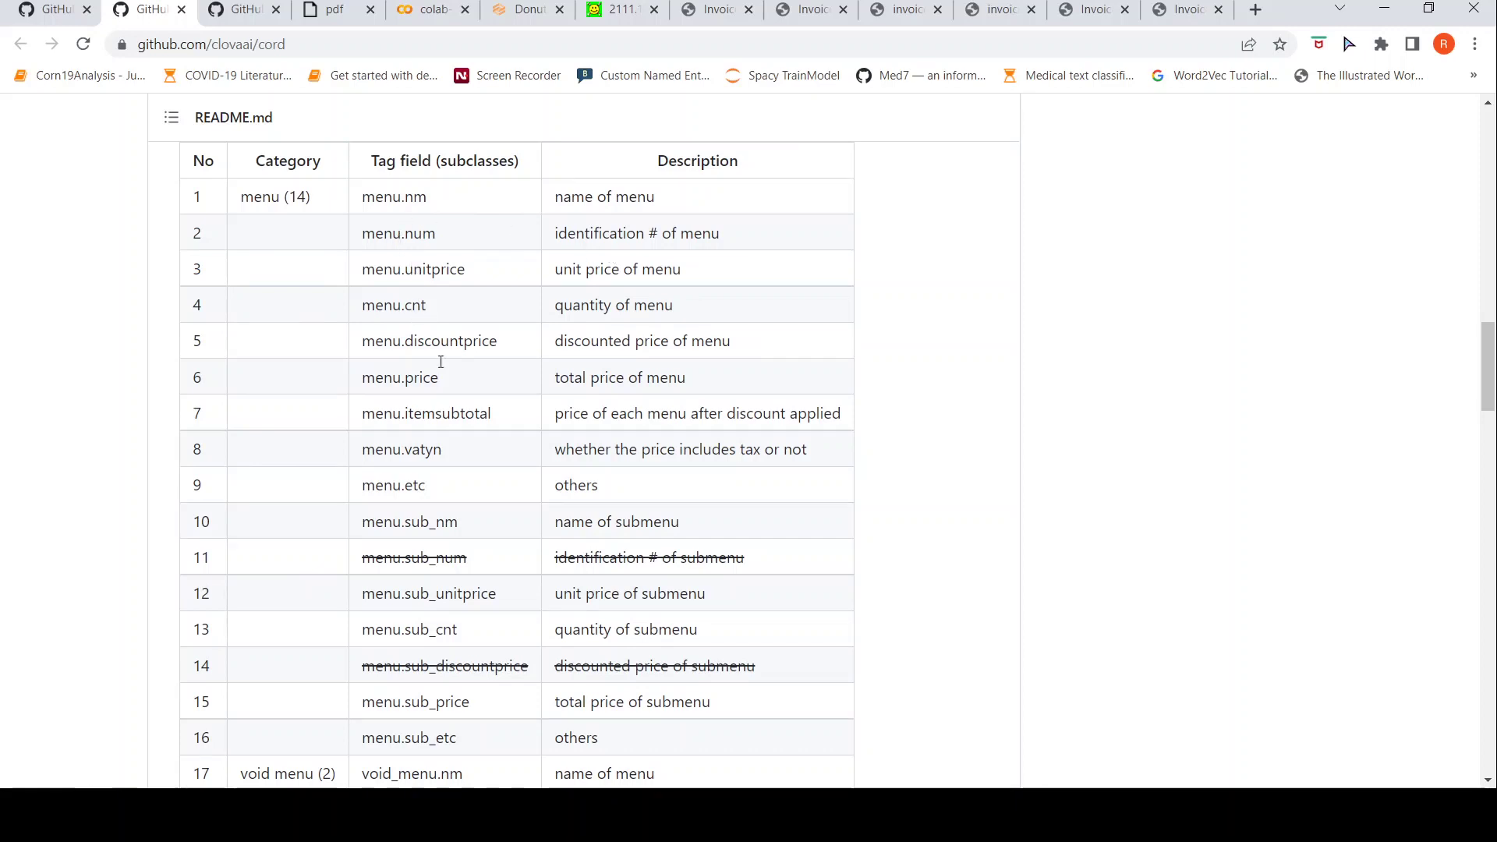
In the Colab notebook, scroll past the pip install output to the demo.launch() cell's Gradio interface
{"action": "left_click", "coordinate": [431, 16]}
{"action": "scroll", "coordinate": [551, 241], "scroll_direction": "up", "scroll_amount": 15}
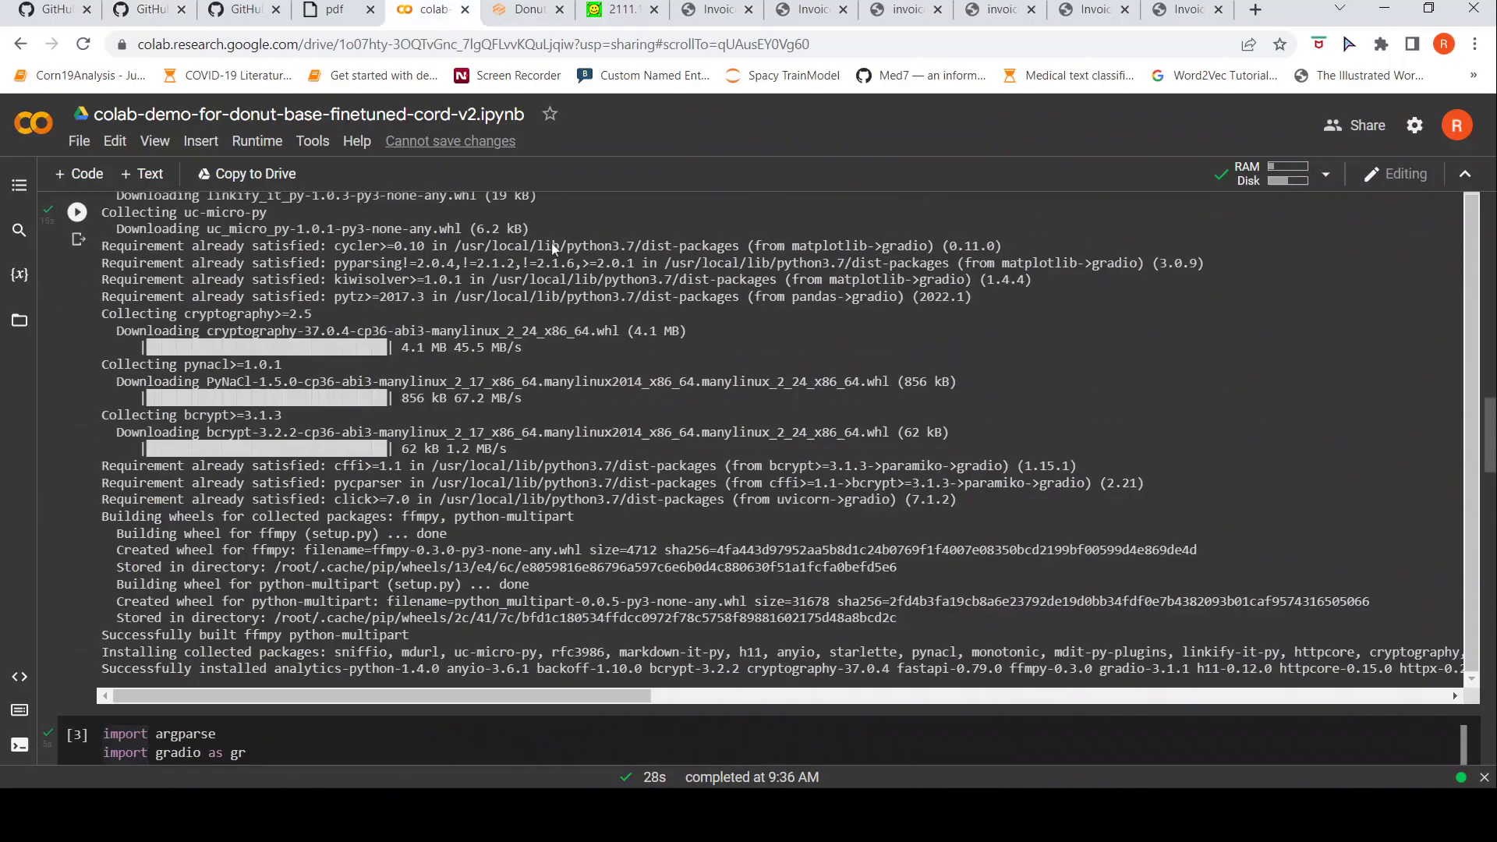
{"action": "scroll", "coordinate": [551, 242], "scroll_direction": "up", "scroll_amount": 15}
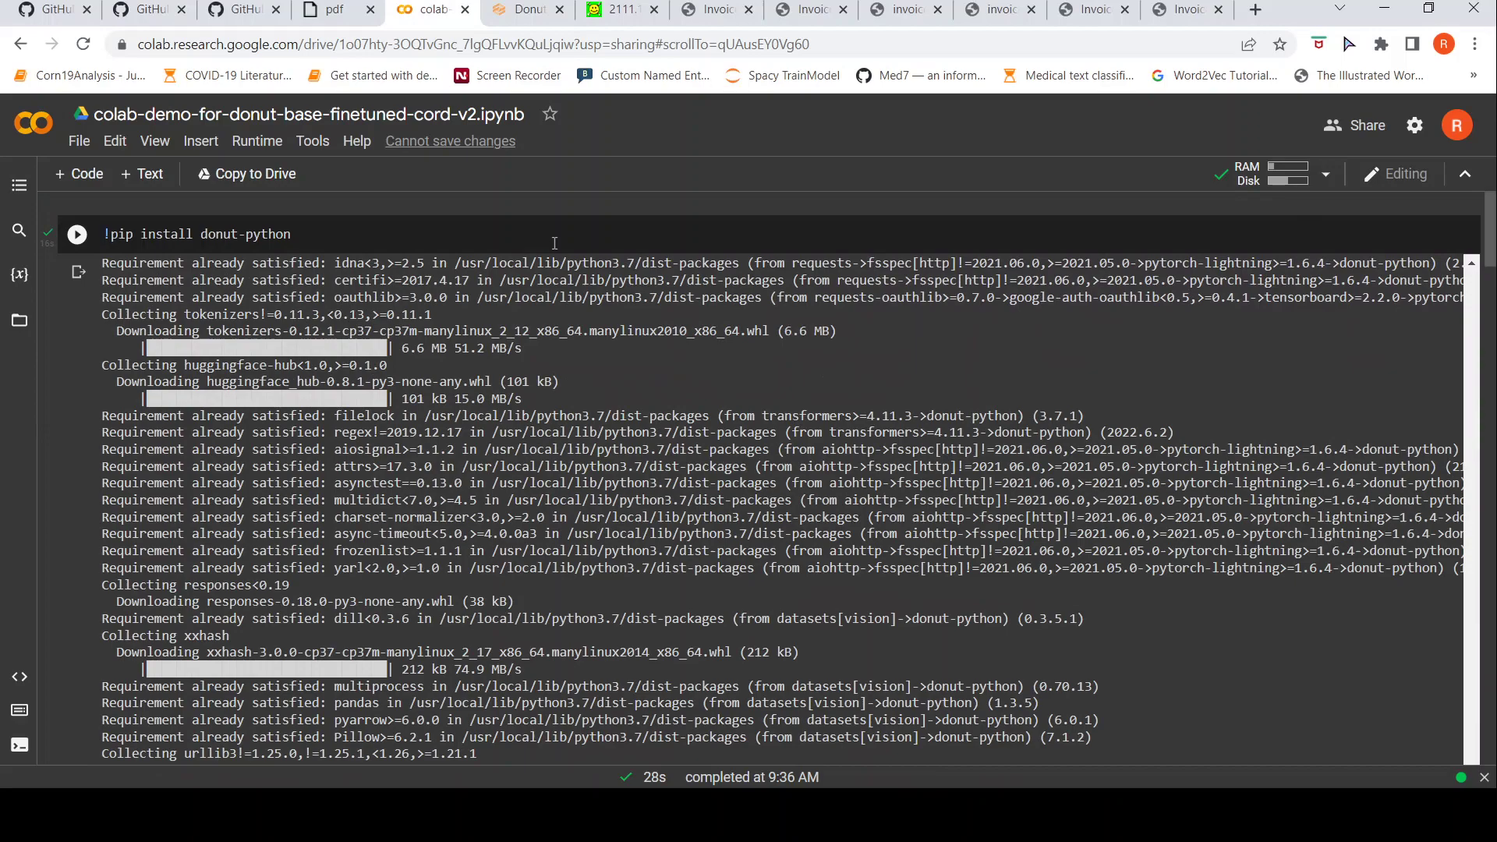
{"action": "scroll", "coordinate": [554, 242], "scroll_direction": "down", "scroll_amount": 10}
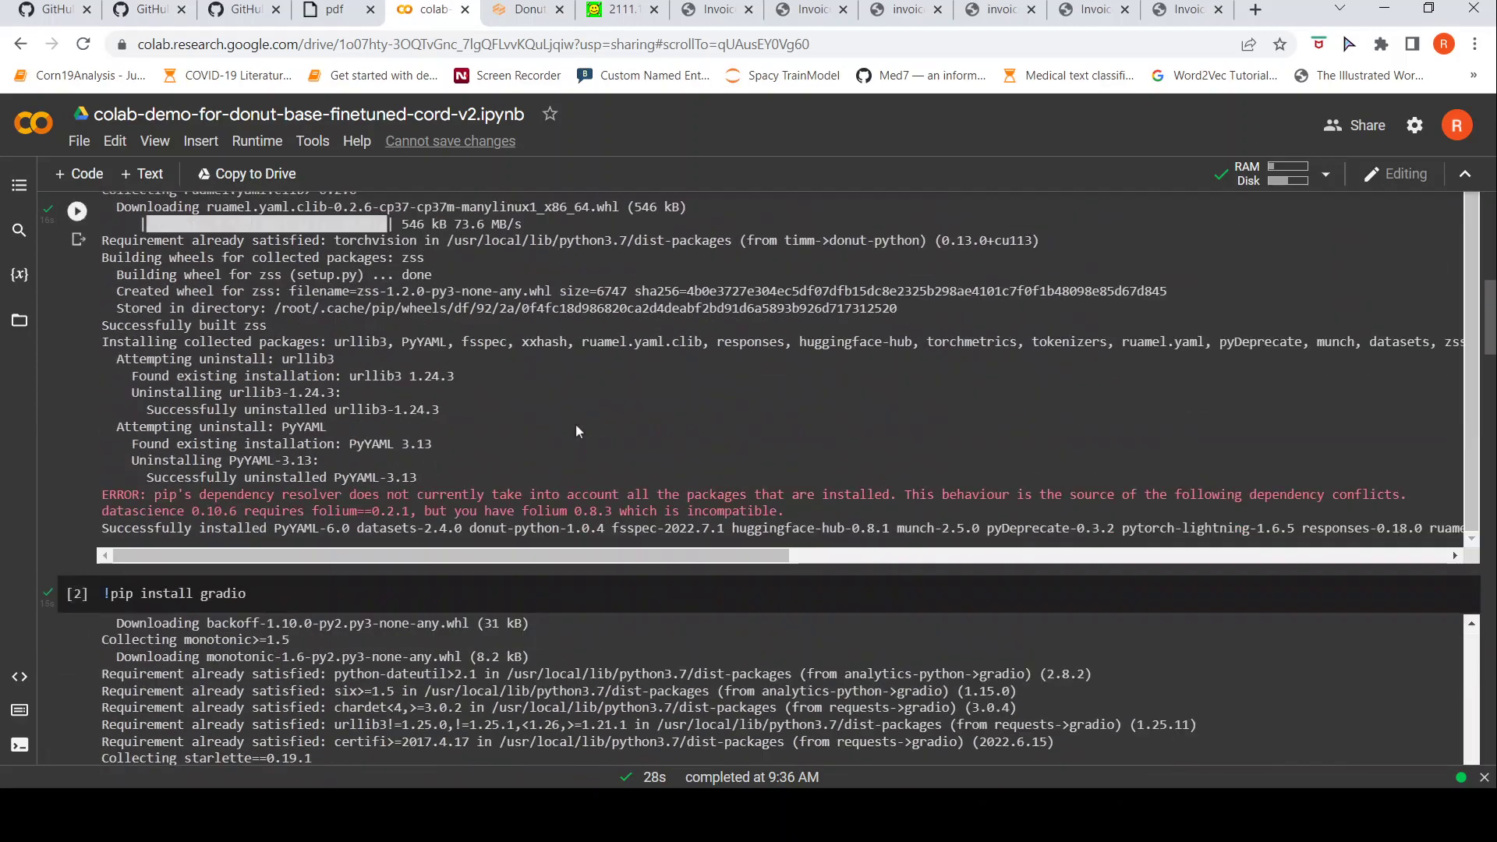
{"action": "scroll", "coordinate": [575, 423], "scroll_direction": "down", "scroll_amount": 20}
{"action": "scroll", "coordinate": [577, 424], "scroll_direction": "down", "scroll_amount": 5}
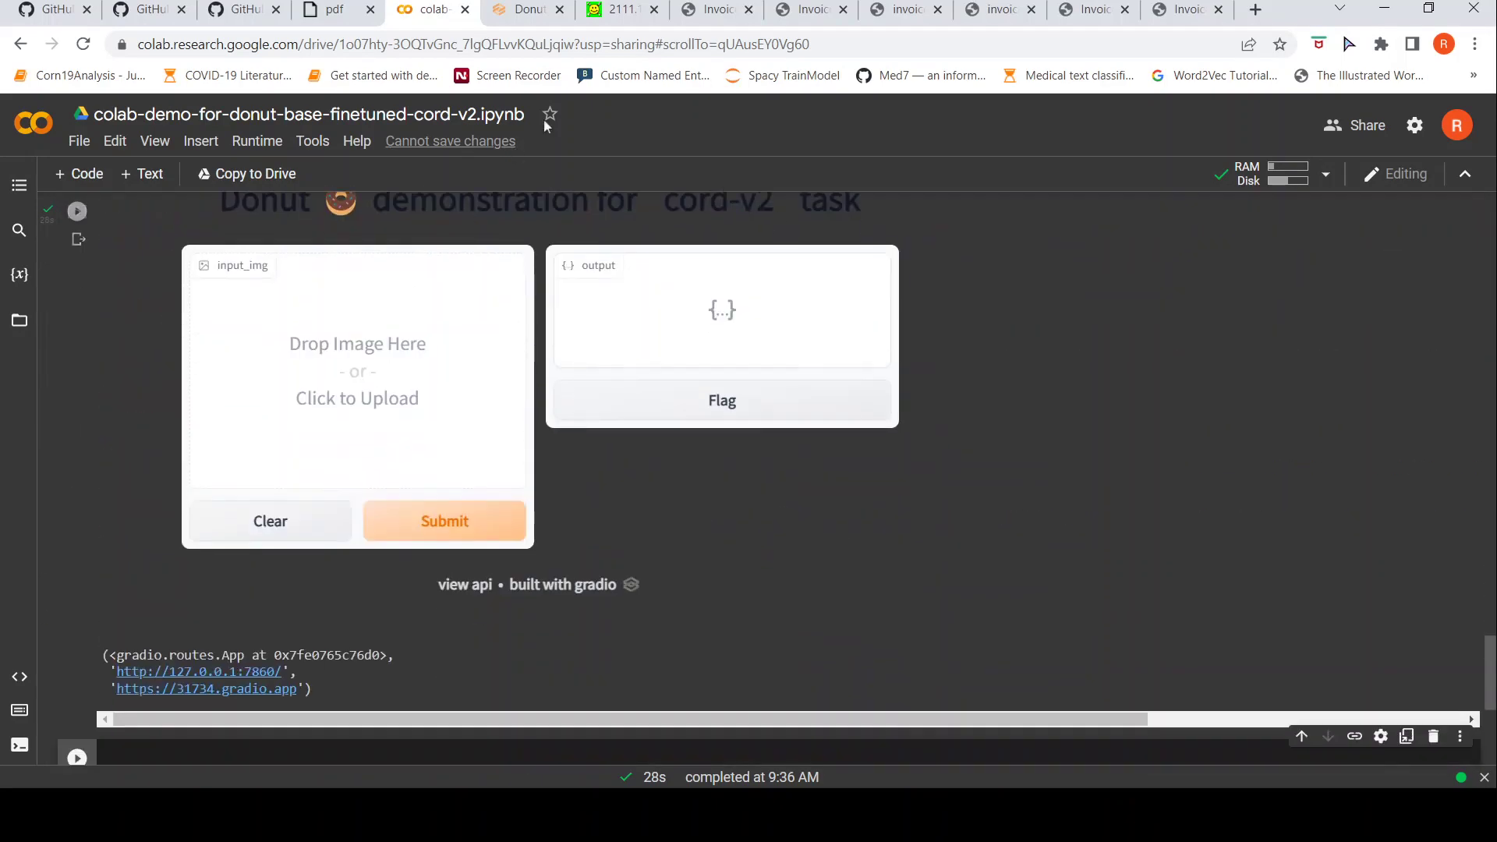
Clear the previous invoice in the Donut demo, upload the BigCo invoice image and submit it
{"action": "left_click", "coordinate": [521, 11]}
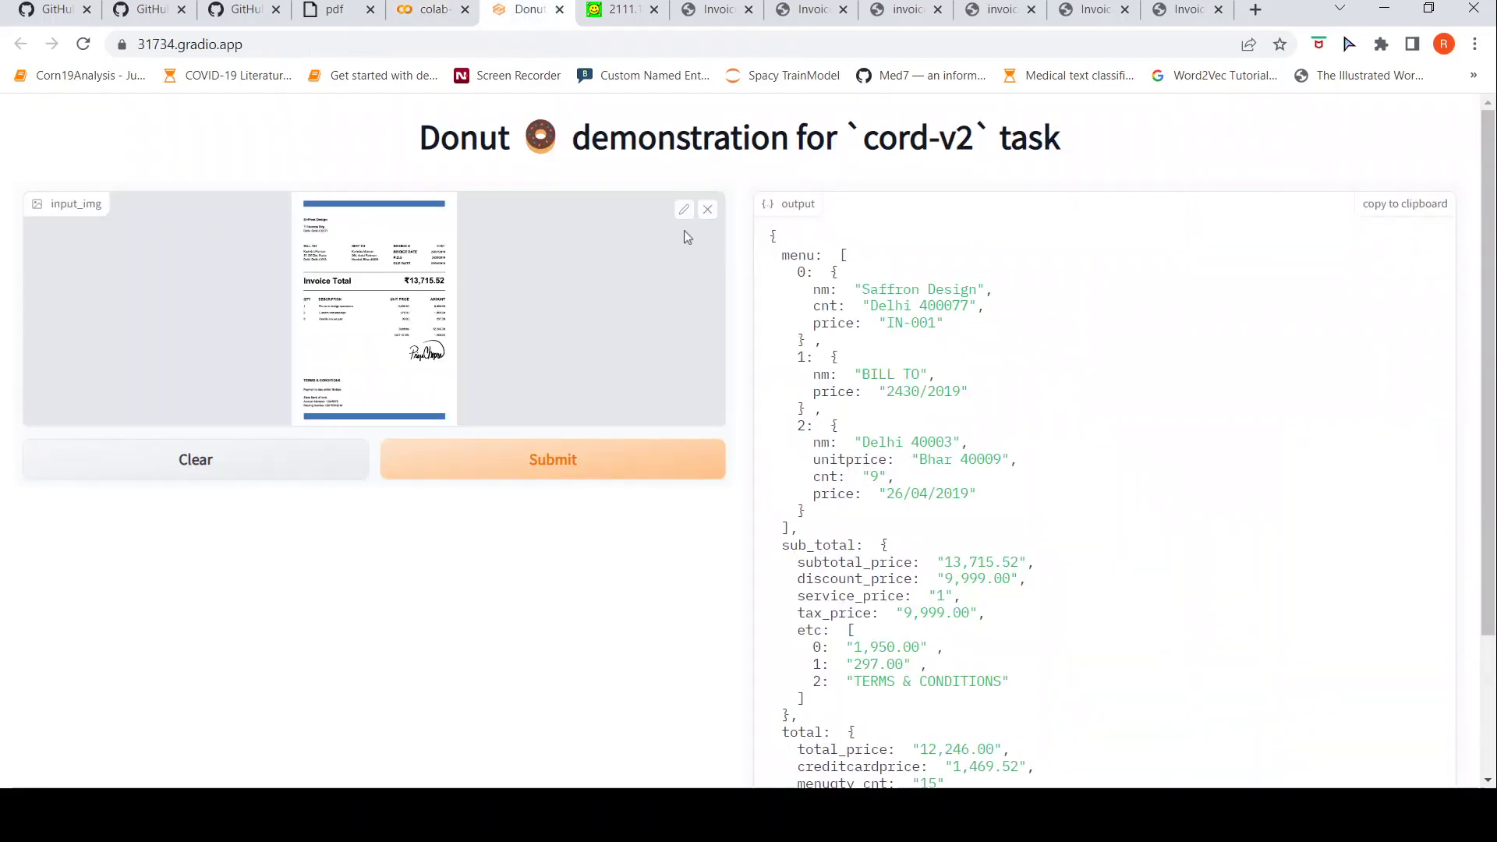
{"action": "left_click", "coordinate": [160, 466]}
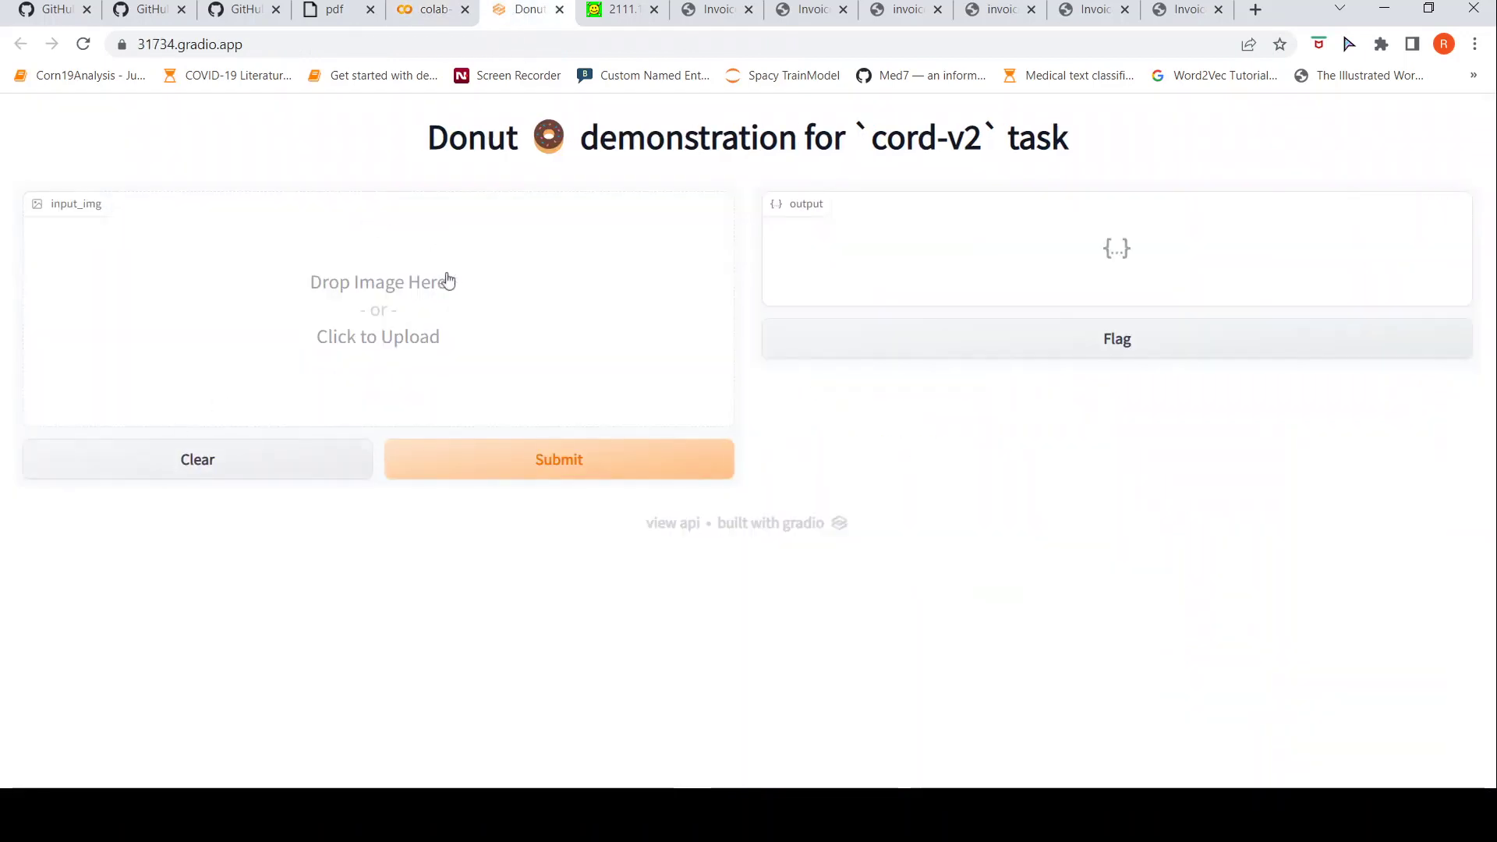
{"action": "left_click", "coordinate": [376, 340]}
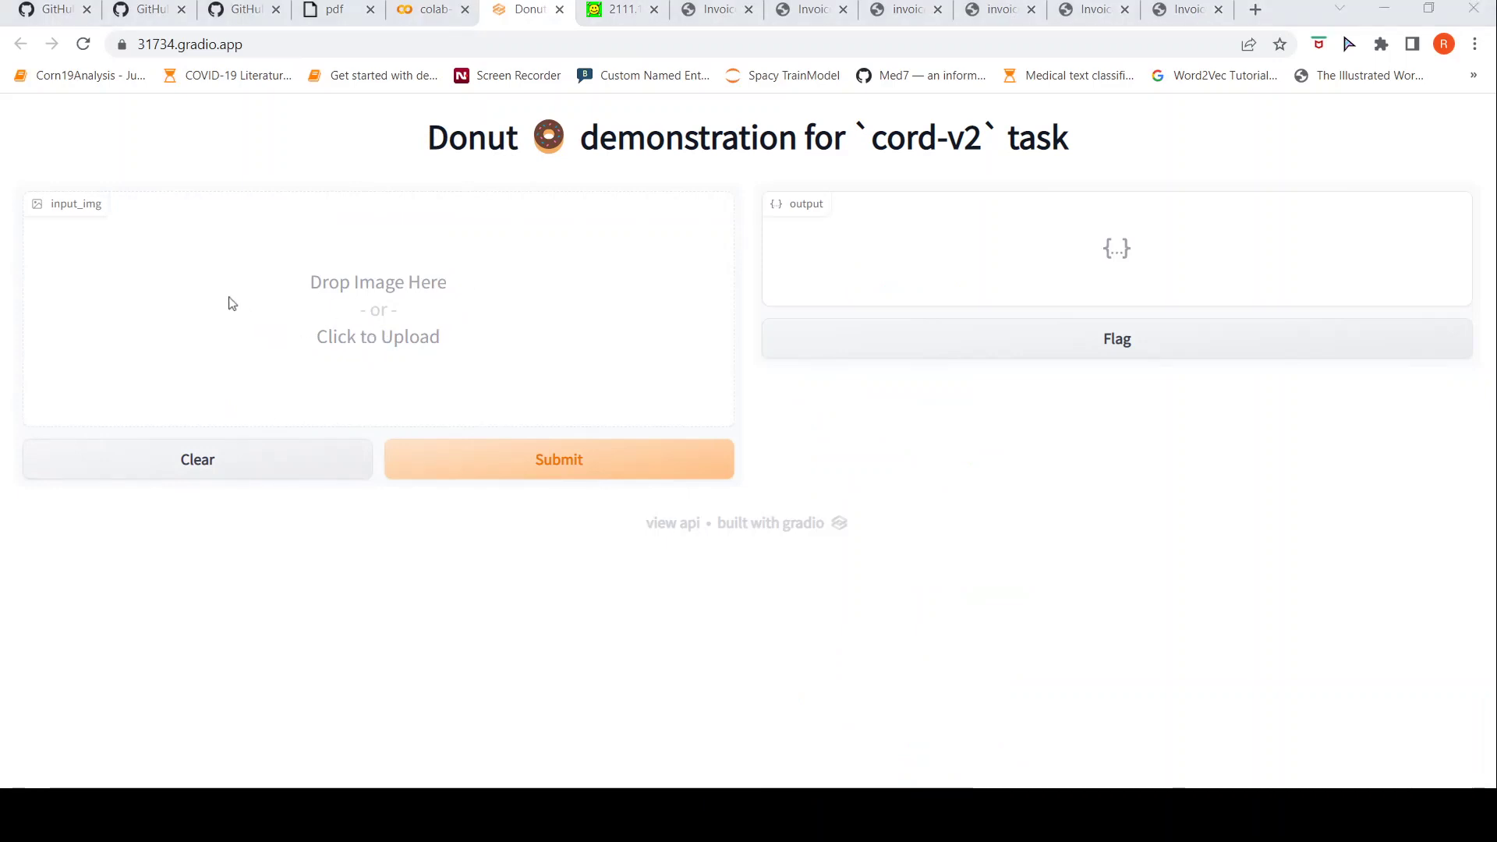
{"action": "key", "text": "Return"}
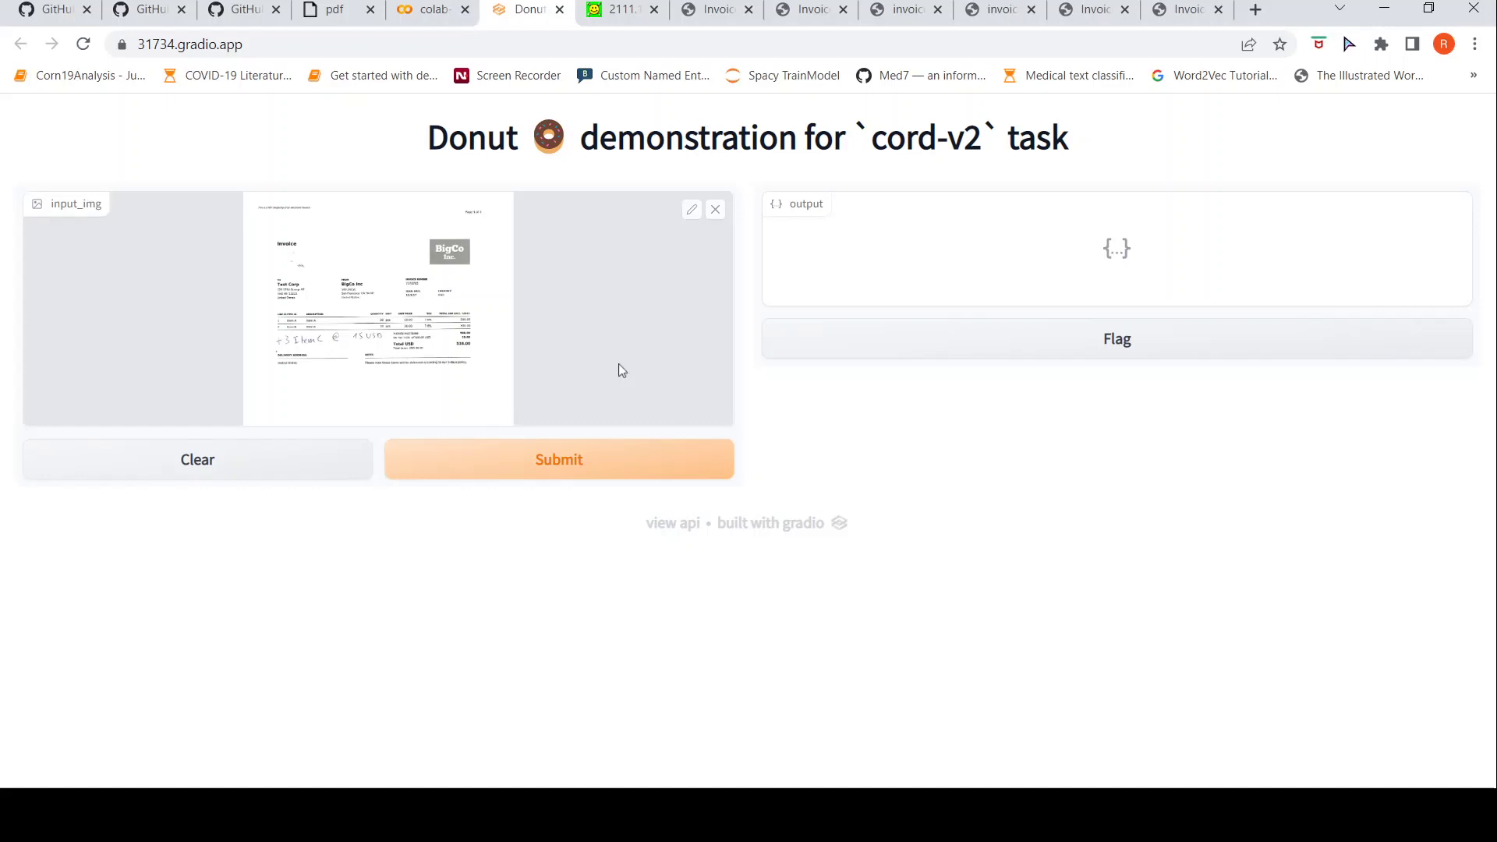
{"action": "left_click", "coordinate": [588, 460]}
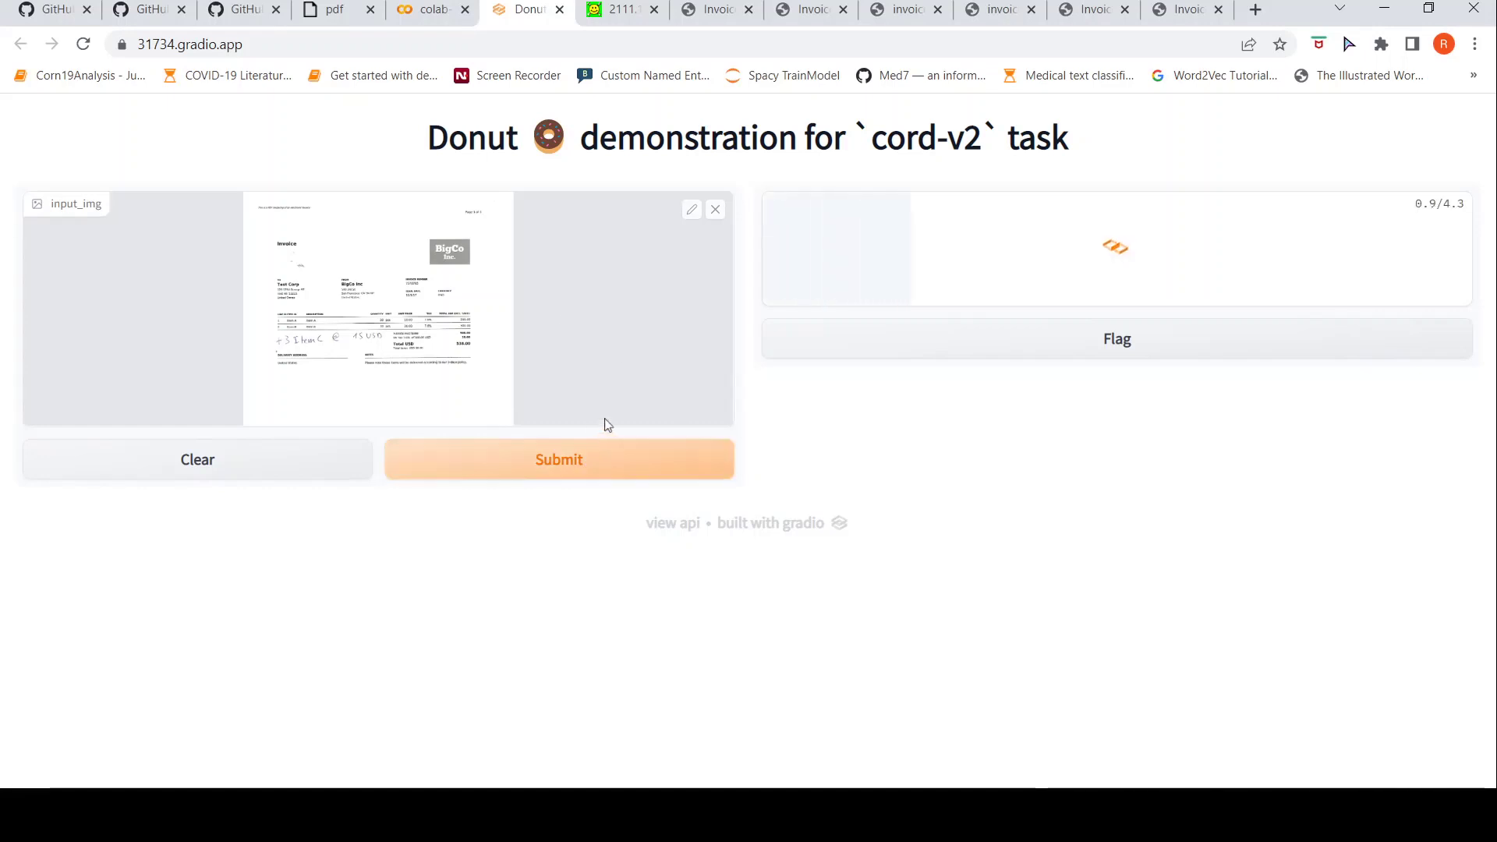
View the original BigCo invoice PNG, then return to the Colab notebook
{"action": "left_click", "coordinate": [711, 9]}
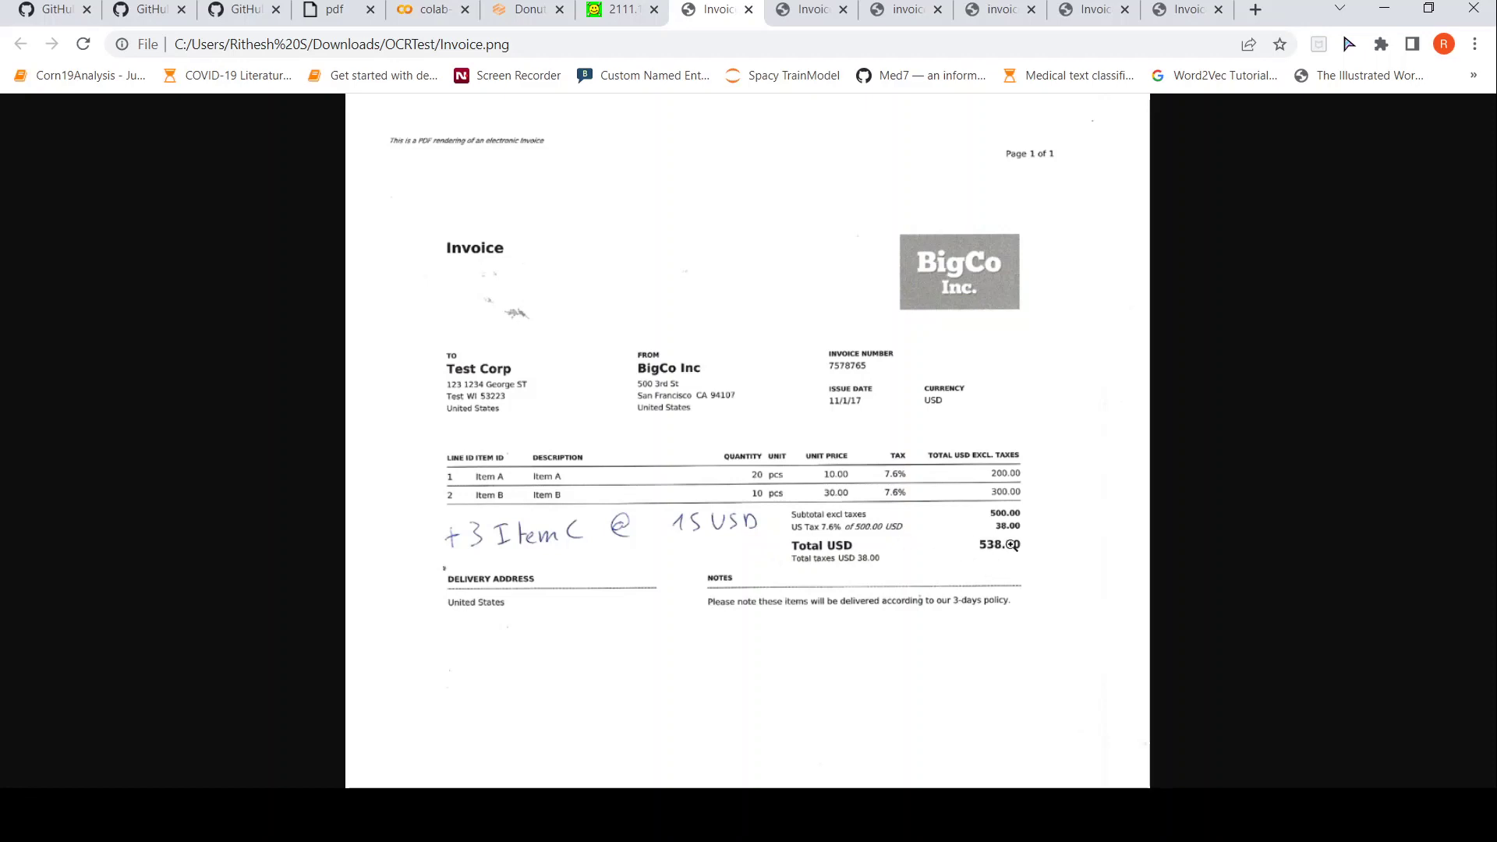
{"action": "left_click", "coordinate": [417, 11]}
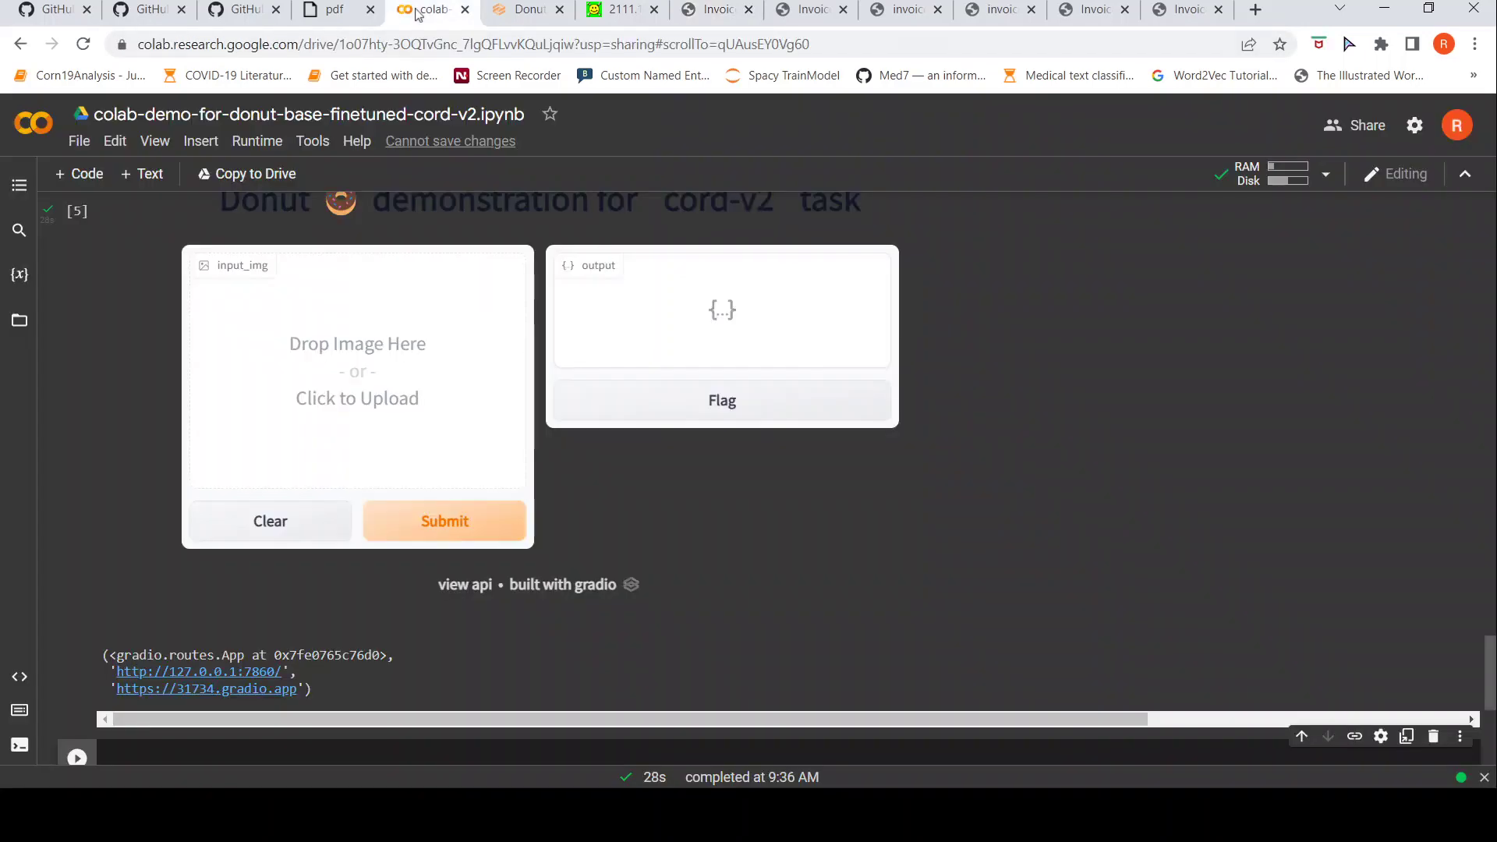
Return to the Donut demo to see the BigCo invoice parsed into JSON with total_price 538.00
{"action": "left_click", "coordinate": [518, 11]}
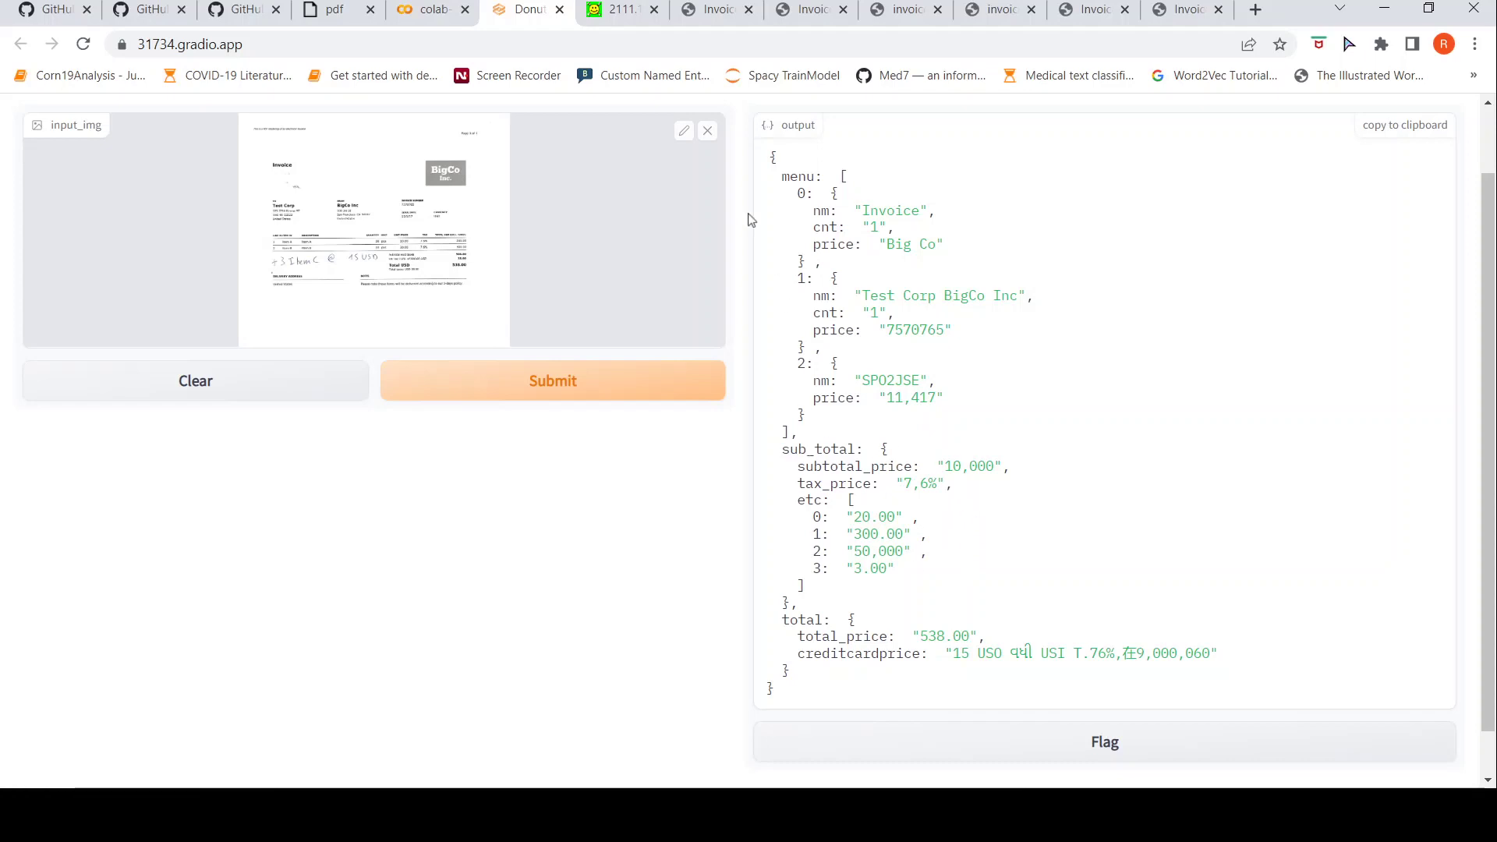
Compare the Donut JSON output against the original Invoice.png image
{"action": "left_click", "coordinate": [707, 21]}
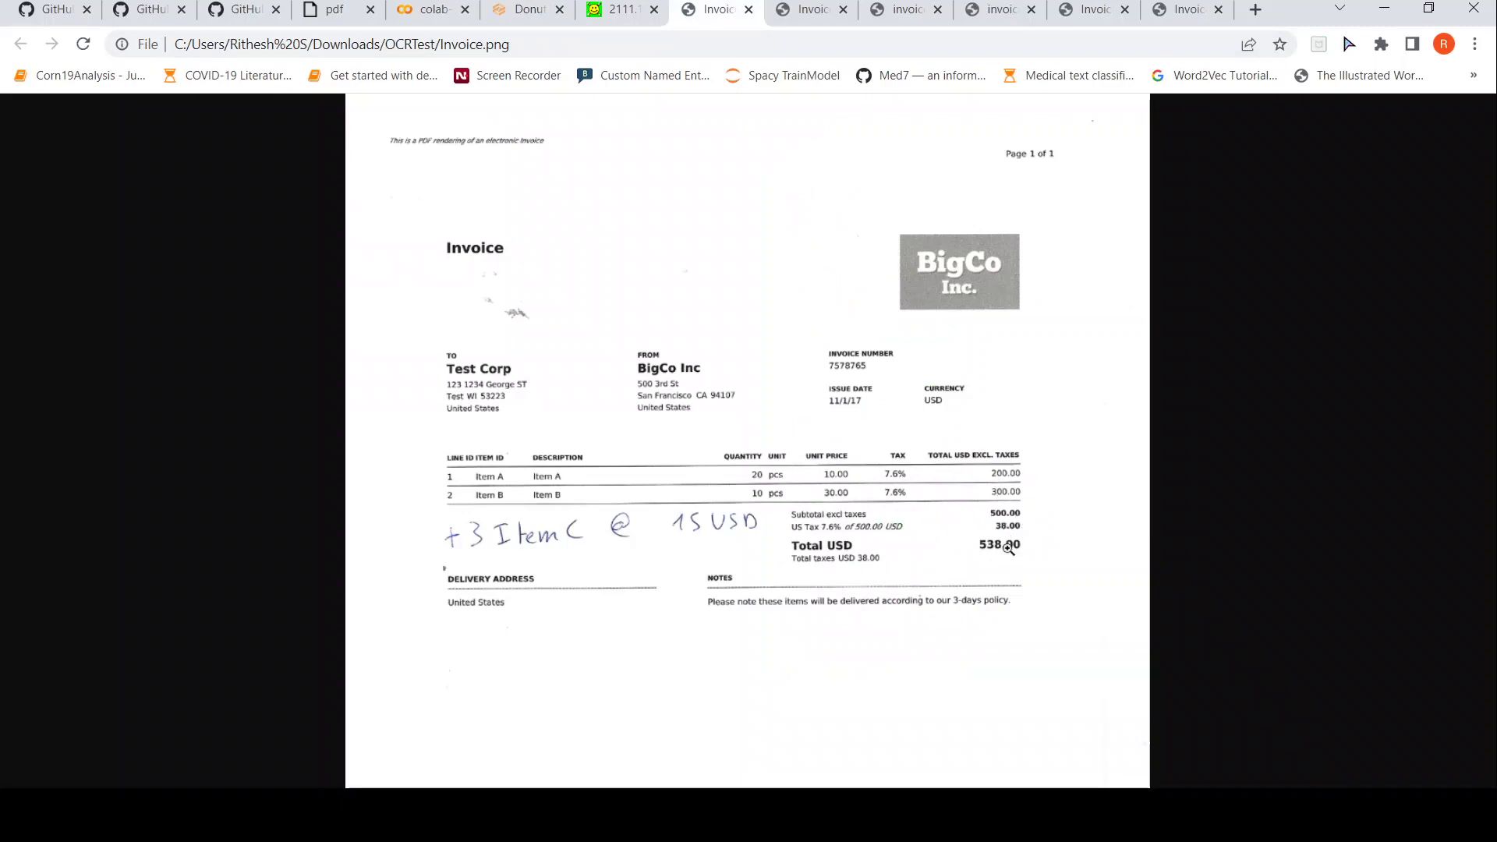
{"action": "left_click", "coordinate": [536, 16]}
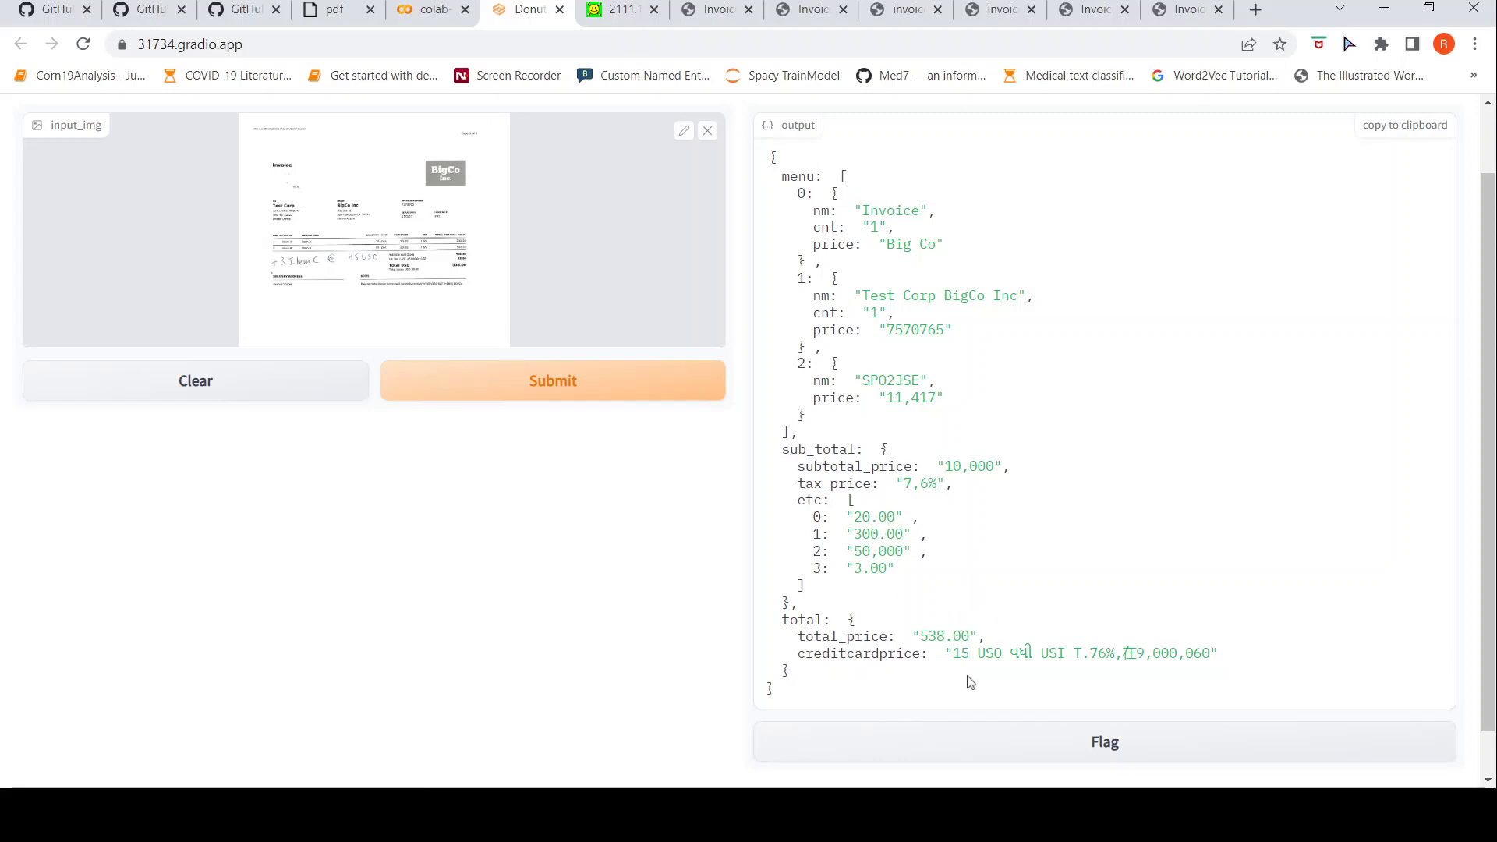
{"action": "left_click", "coordinate": [728, 14]}
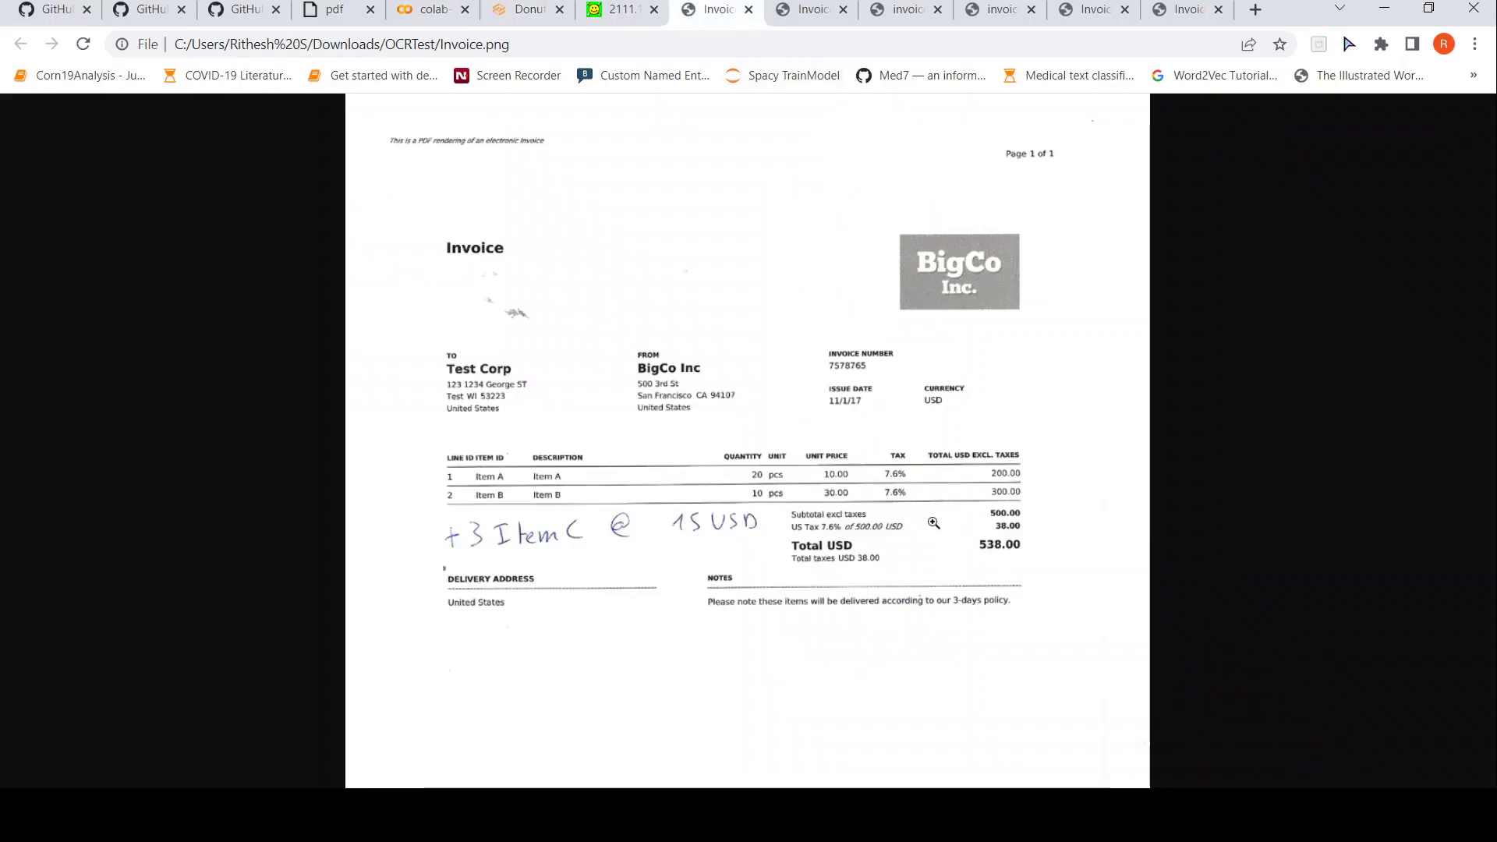
{"action": "left_click", "coordinate": [433, 13]}
{"action": "left_click", "coordinate": [521, 18]}
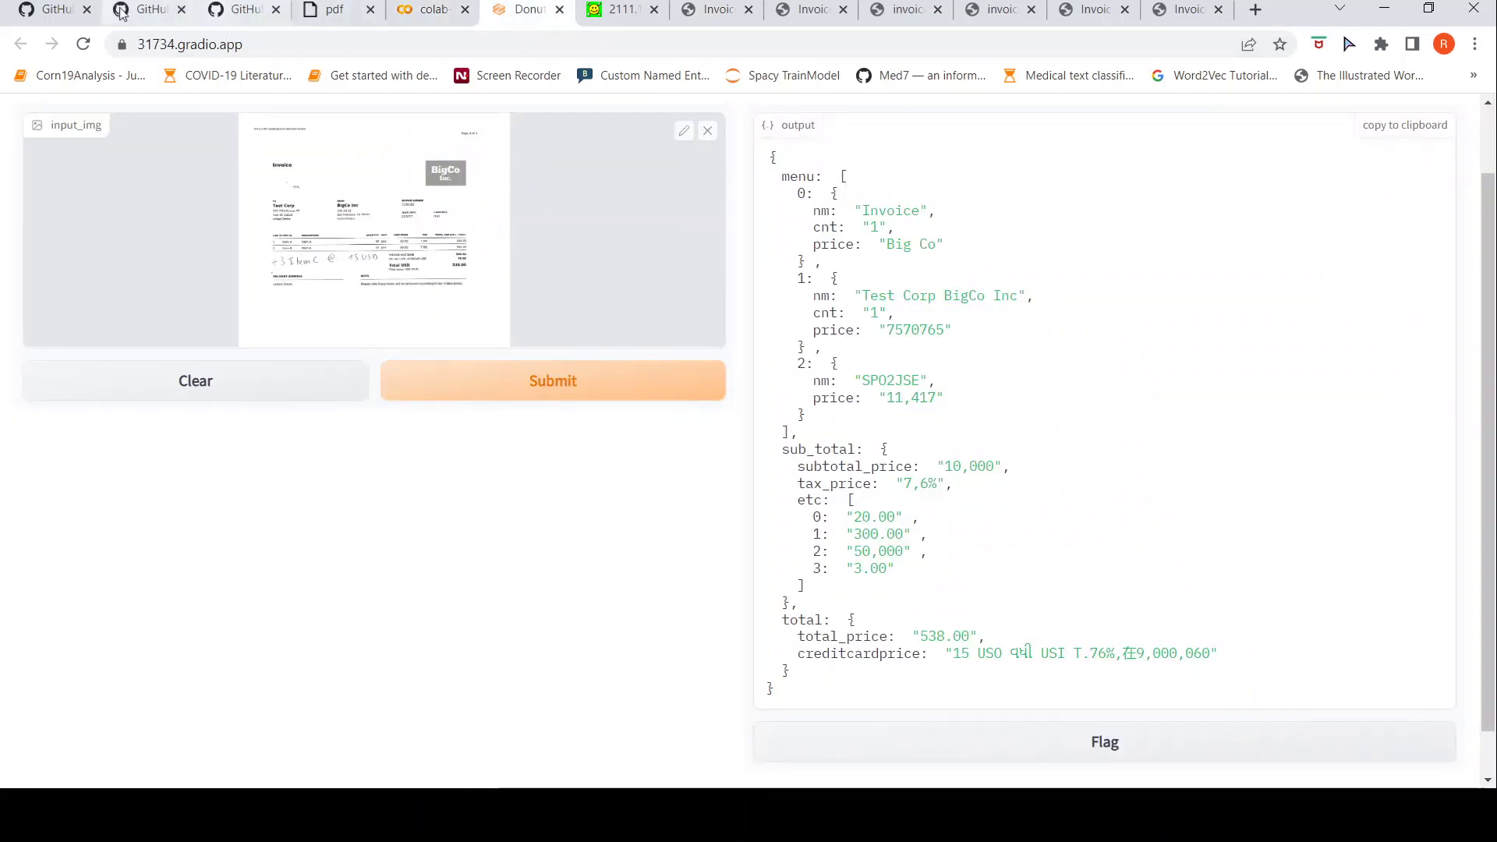
Check the CORD README's tag-field table, then go back to the Colab notebook
{"action": "left_click", "coordinate": [144, 11]}
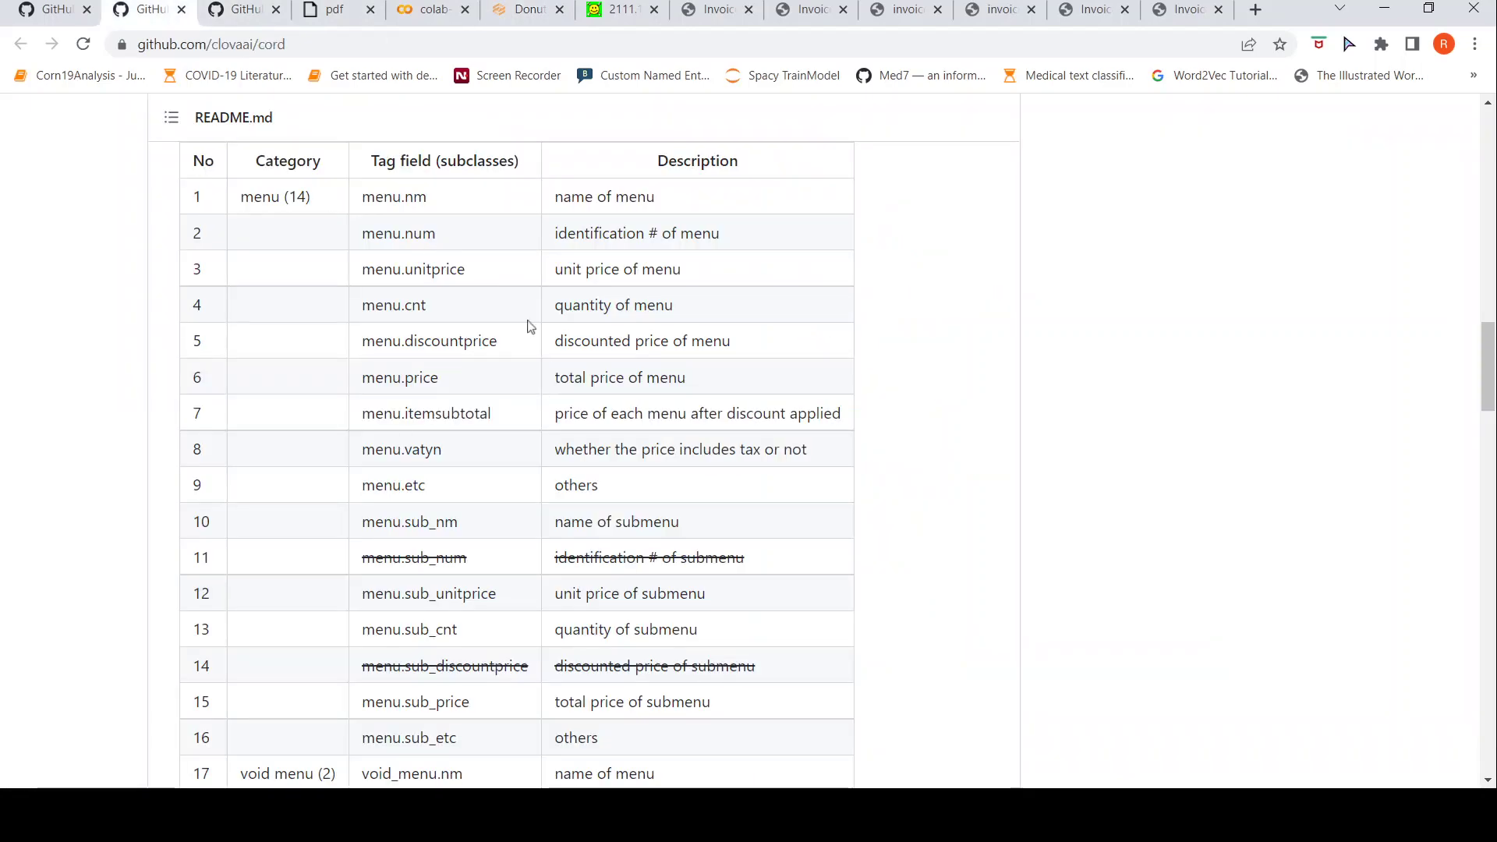
{"action": "scroll", "coordinate": [718, 452], "scroll_direction": "down", "scroll_amount": 3}
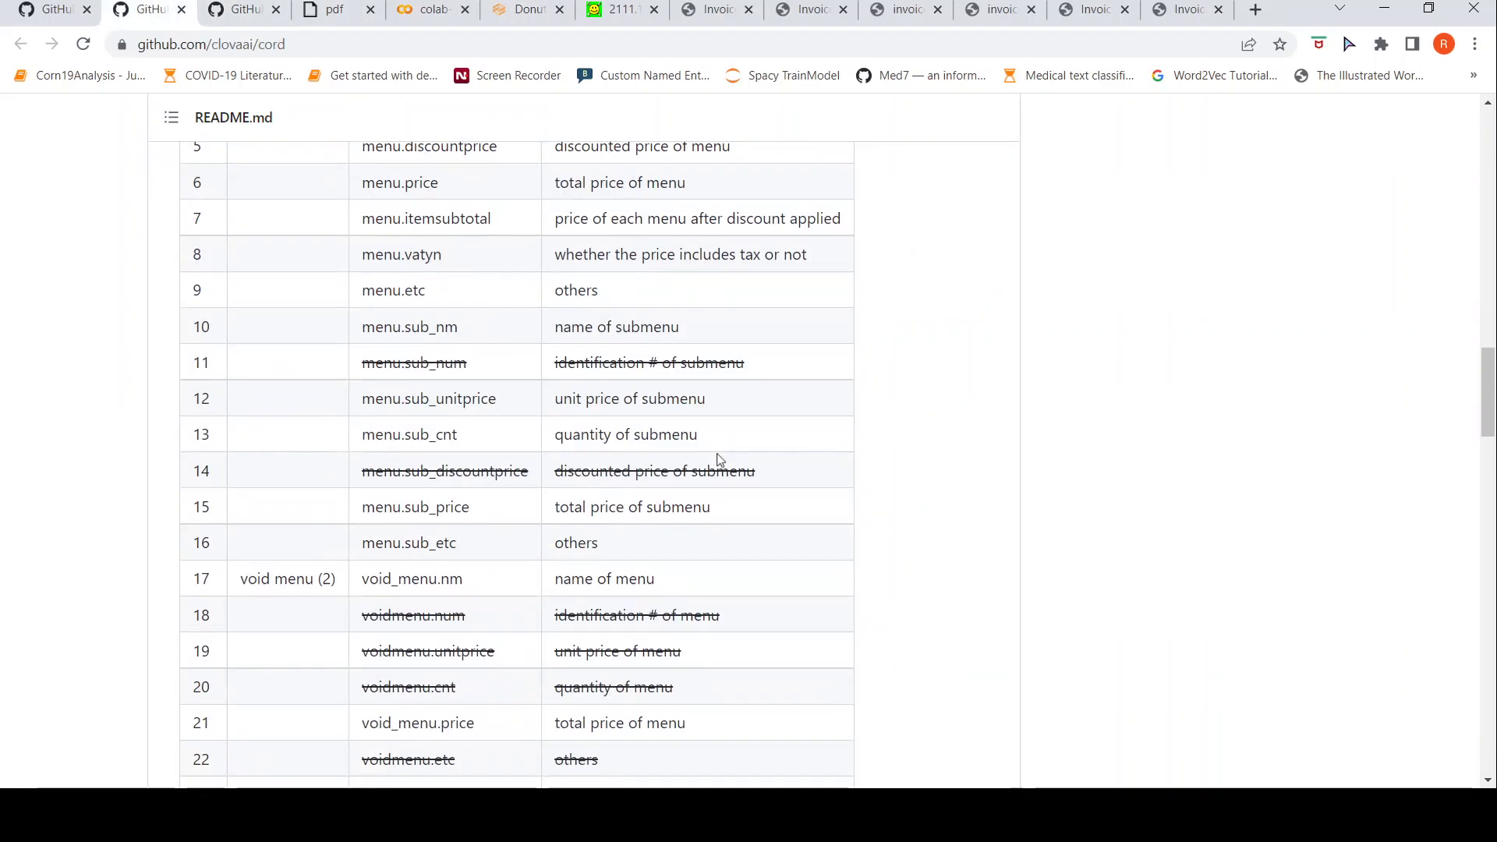
{"action": "scroll", "coordinate": [717, 456], "scroll_direction": "up", "scroll_amount": 7}
{"action": "left_click", "coordinate": [429, 14]}
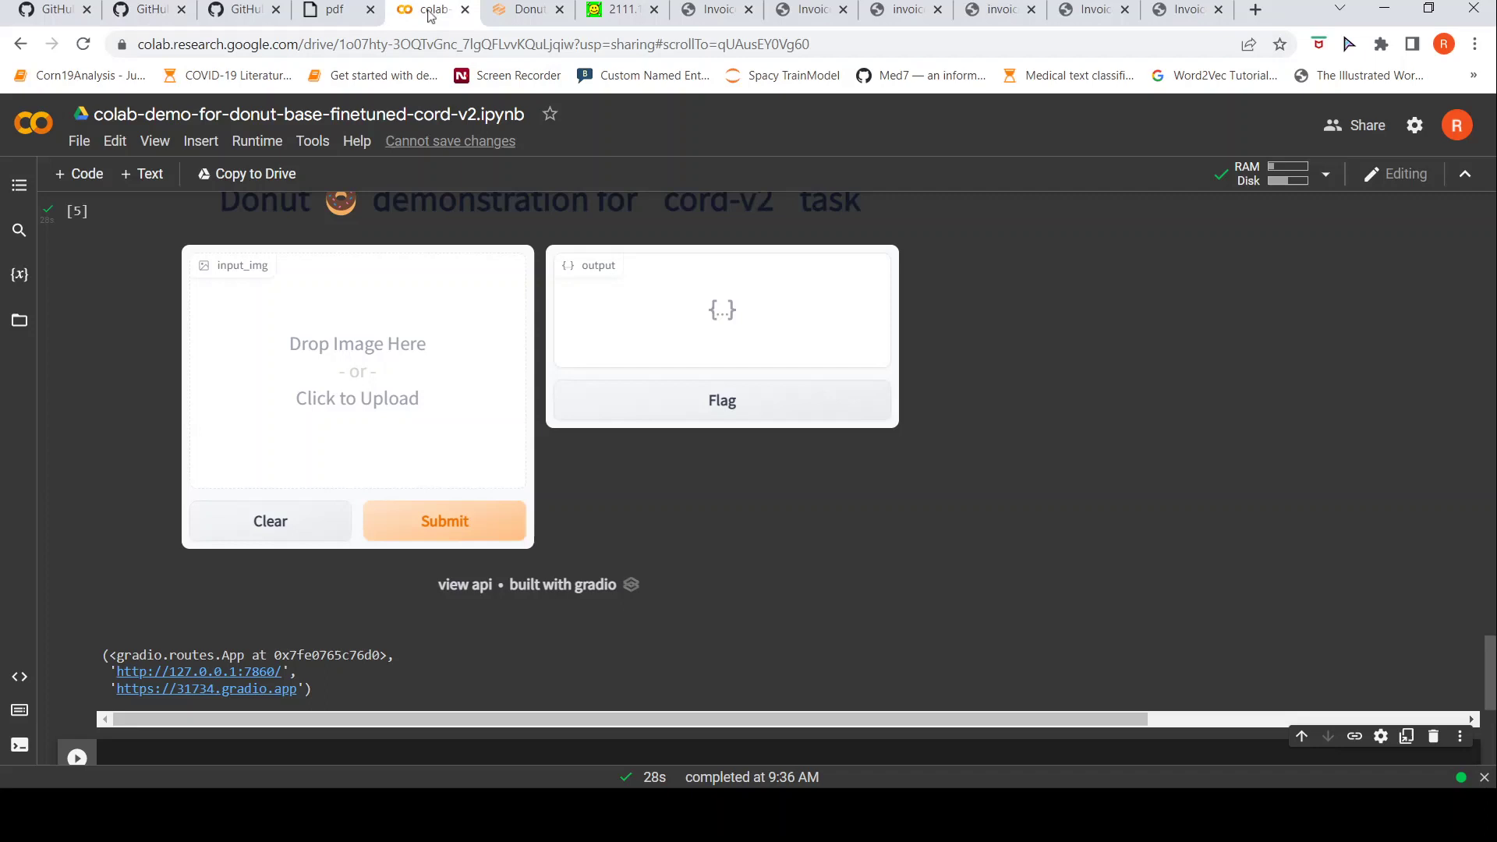
Replace the BigCo invoice with the logo-circle INVOICE image and submit it for parsing
{"action": "left_click", "coordinate": [526, 10]}
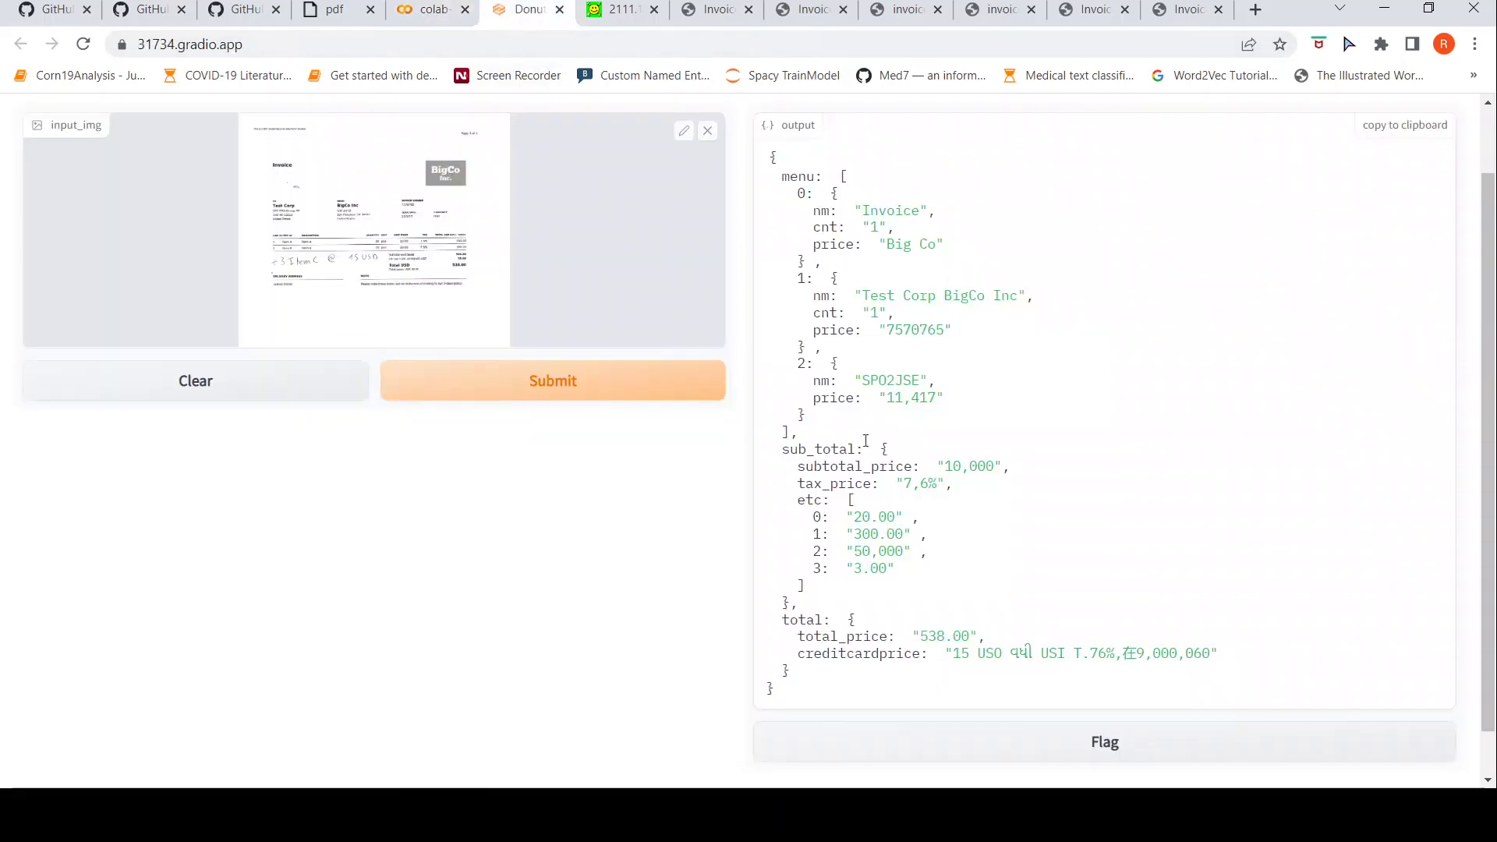
{"action": "scroll", "coordinate": [531, 335], "scroll_direction": "up", "scroll_amount": 1}
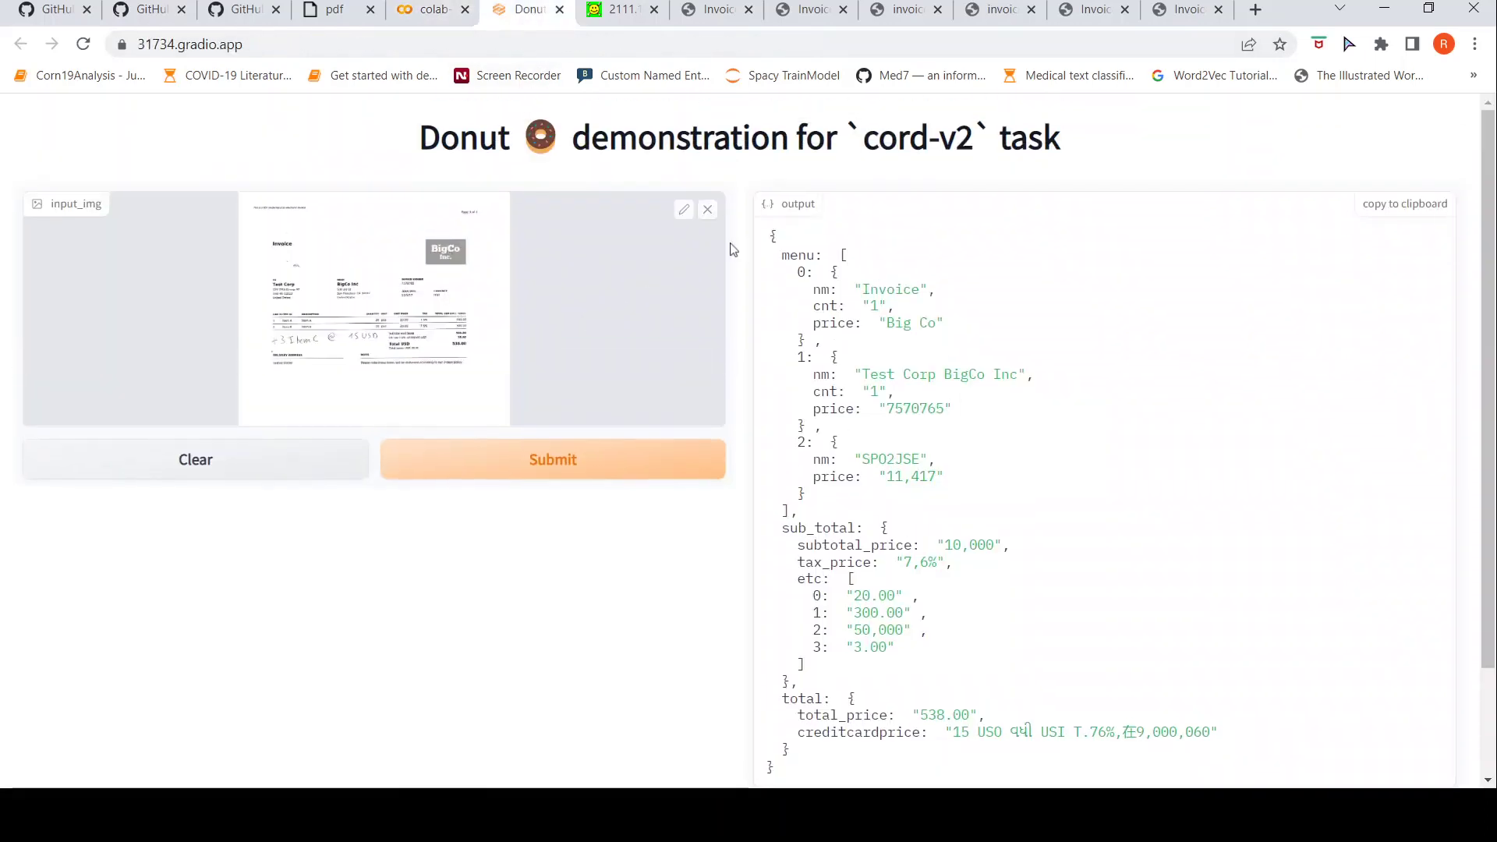
{"action": "left_click", "coordinate": [707, 207]}
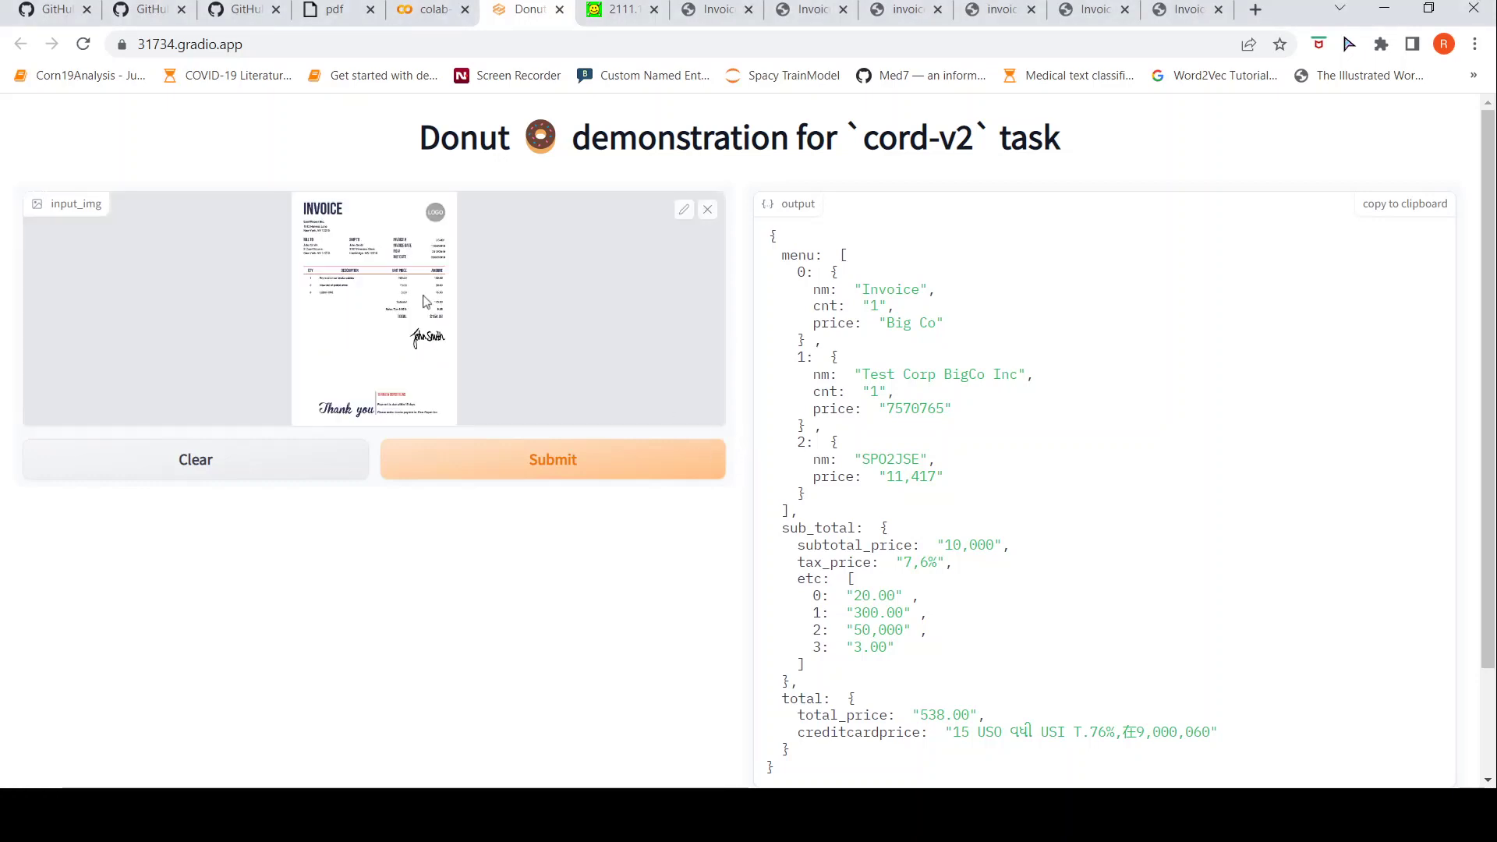
{"action": "left_click", "coordinate": [551, 471]}
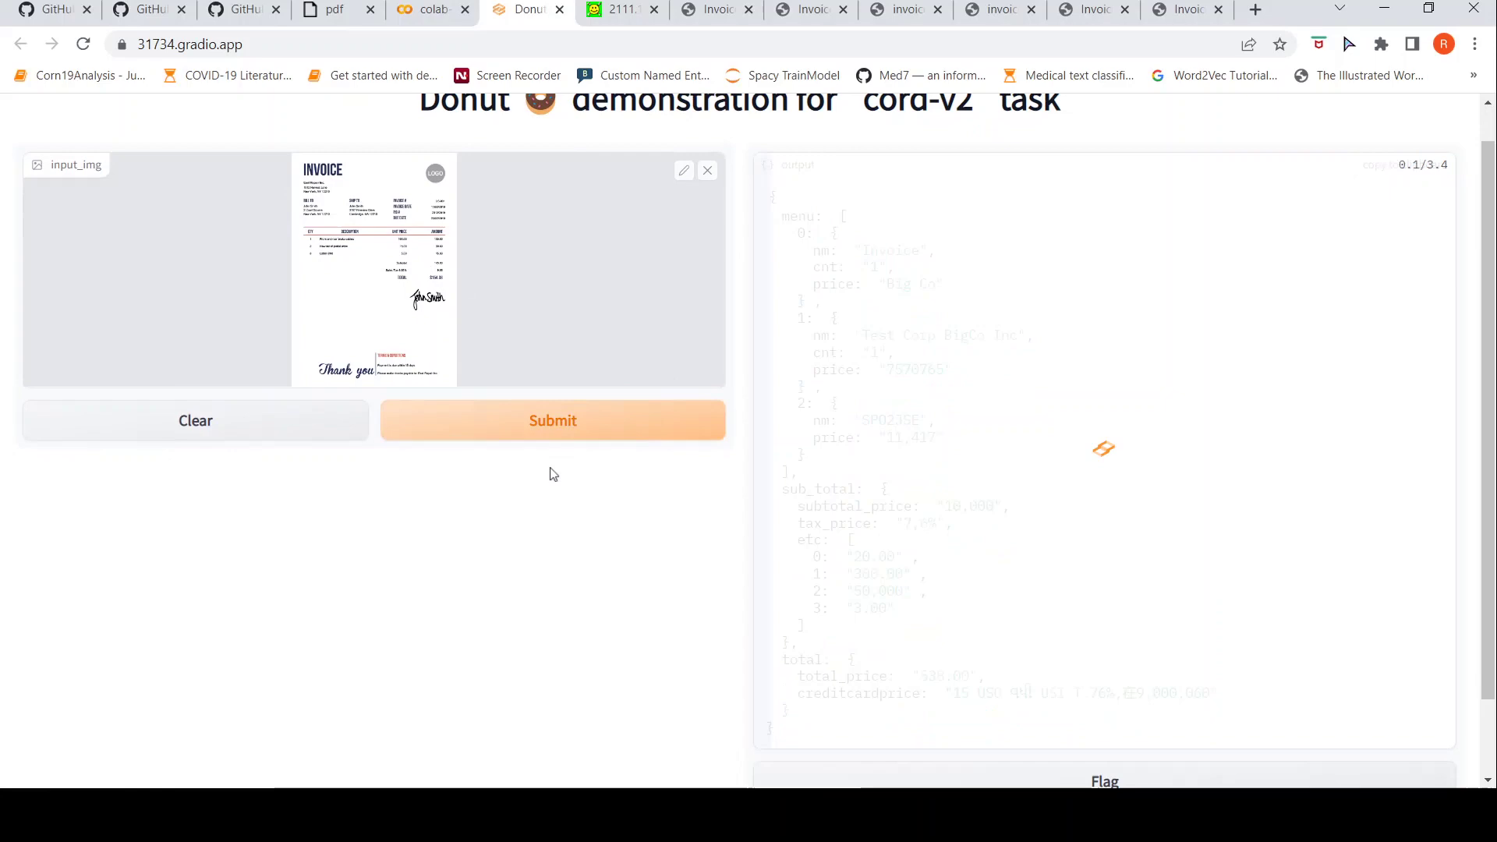
Look through the Invoice3, invoice4, invoice5 and Invoice1 images, then return to Colab
{"action": "left_click", "coordinate": [795, 10]}
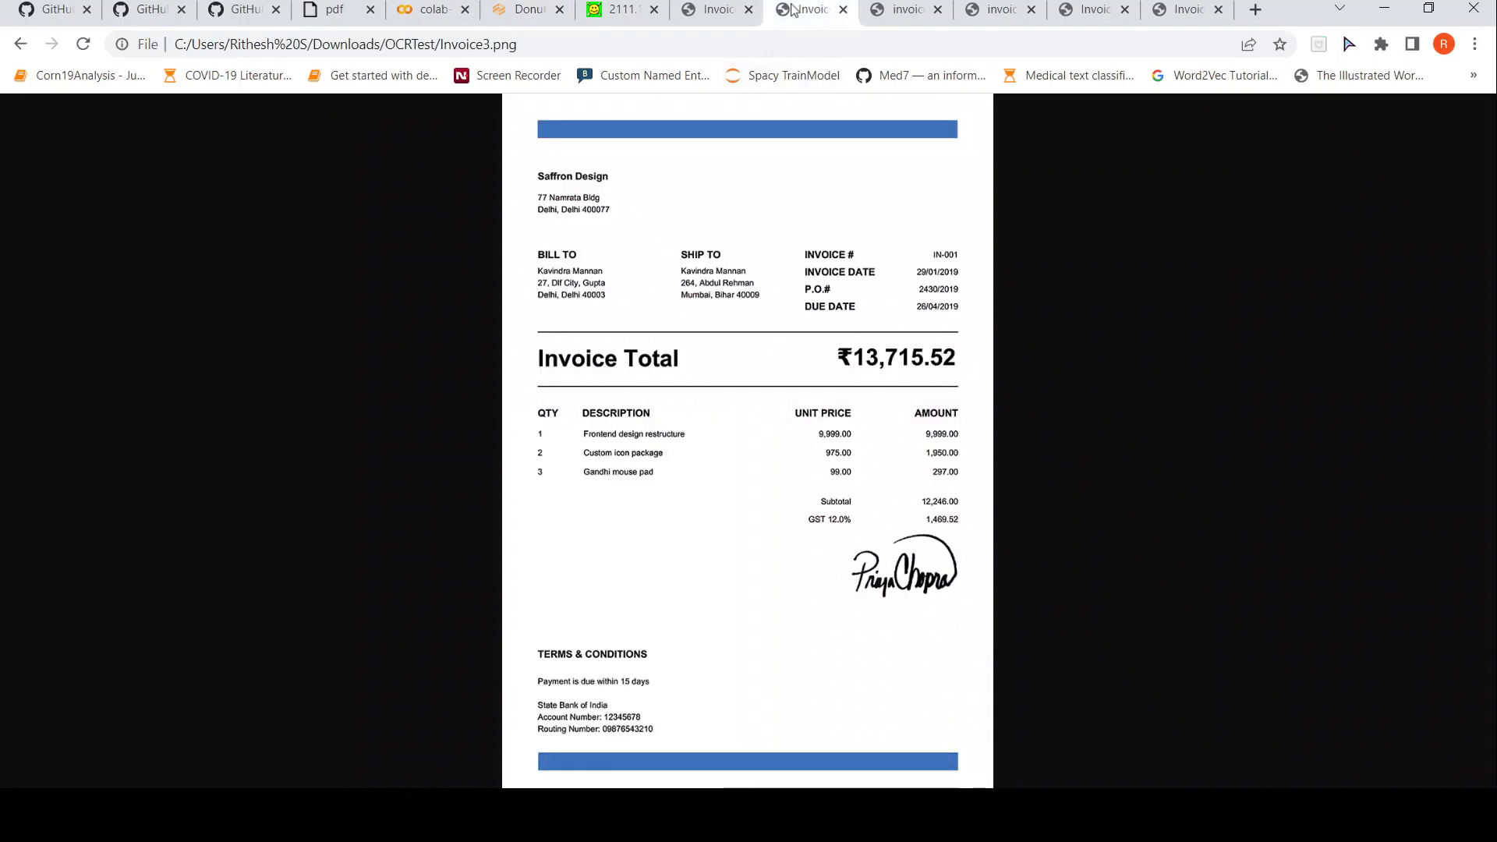
{"action": "left_click", "coordinate": [893, 16]}
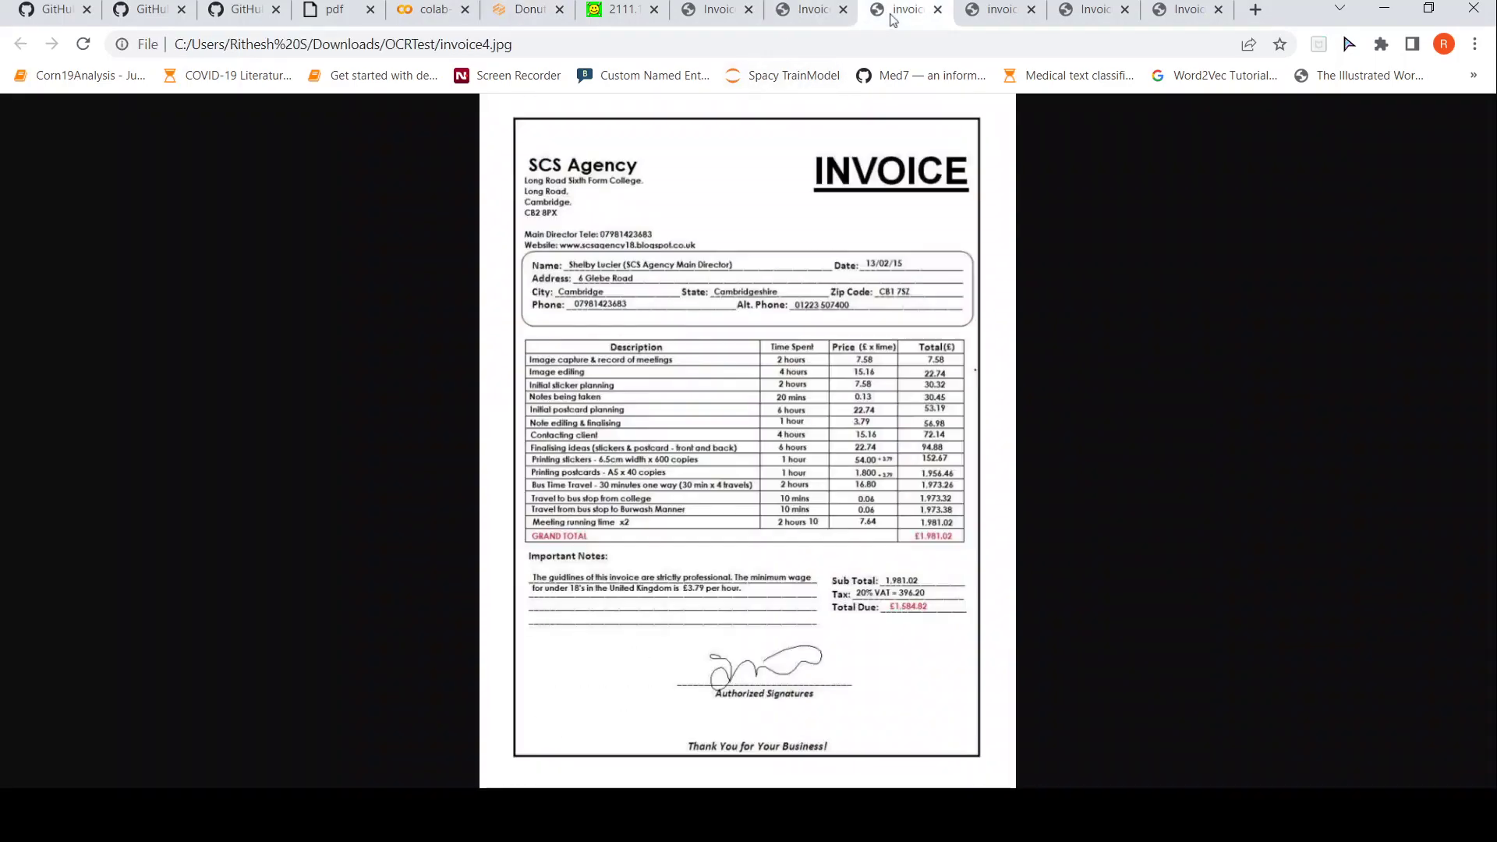
{"action": "left_click", "coordinate": [1006, 15]}
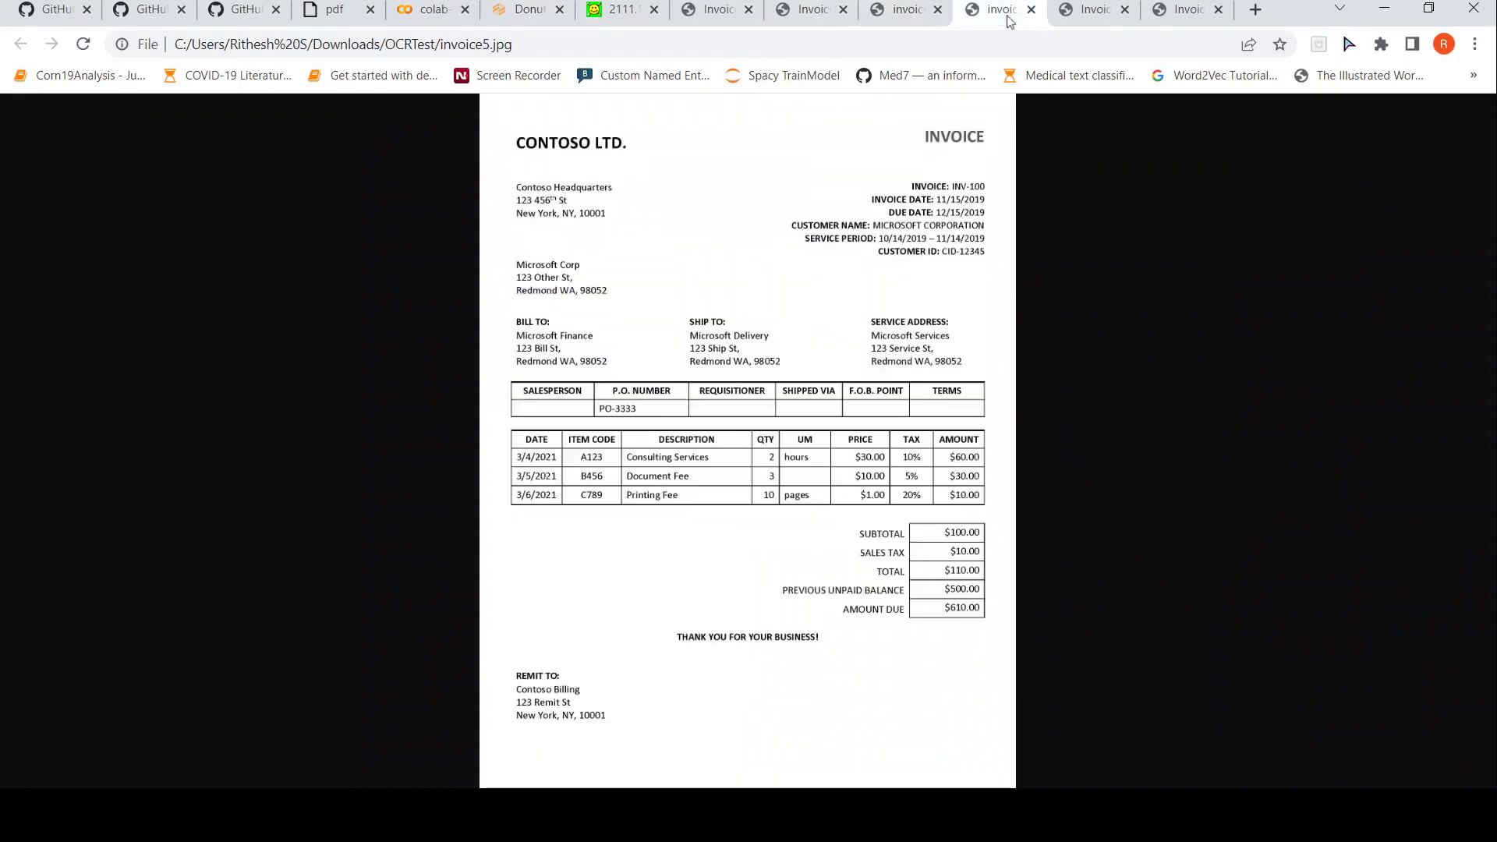
{"action": "left_click", "coordinate": [1081, 22]}
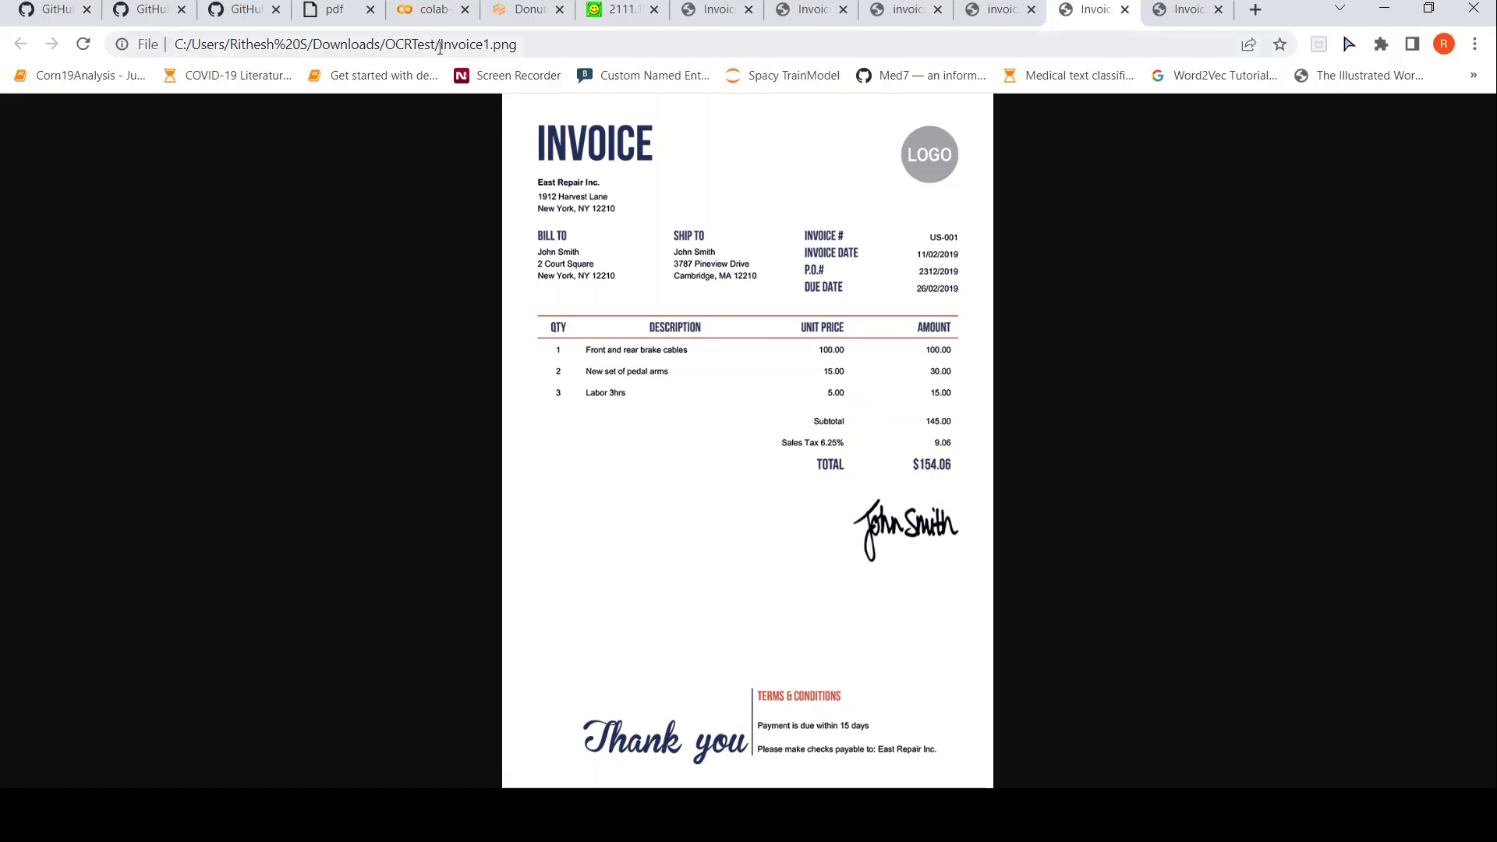
{"action": "left_click", "coordinate": [443, 14]}
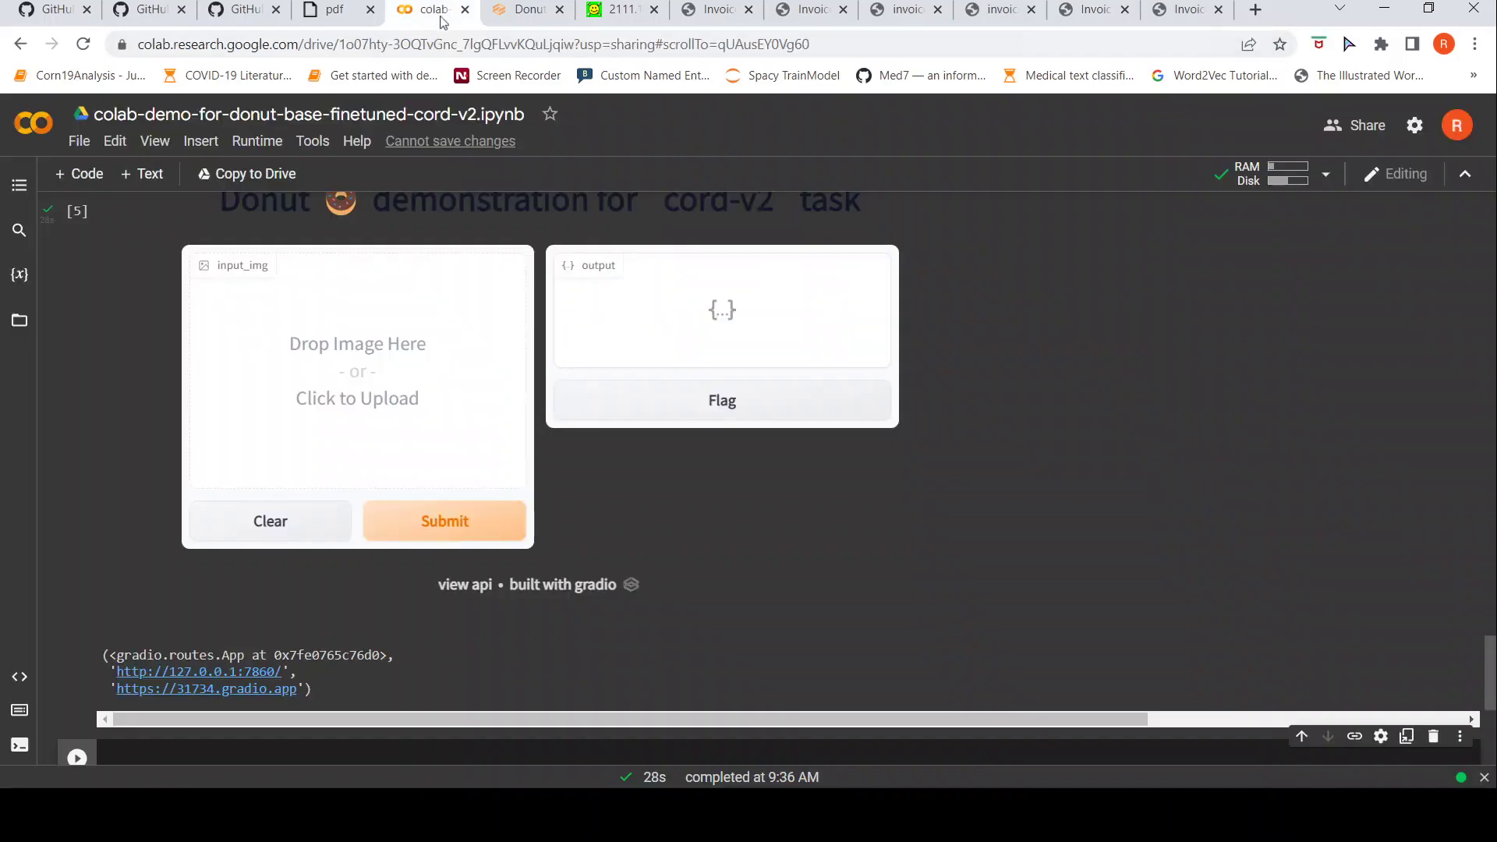
Review the parsed JSON (subtotal 145.00, tax 9.06, total $154.06) and compare with Invoice1.png
{"action": "left_click", "coordinate": [538, 16]}
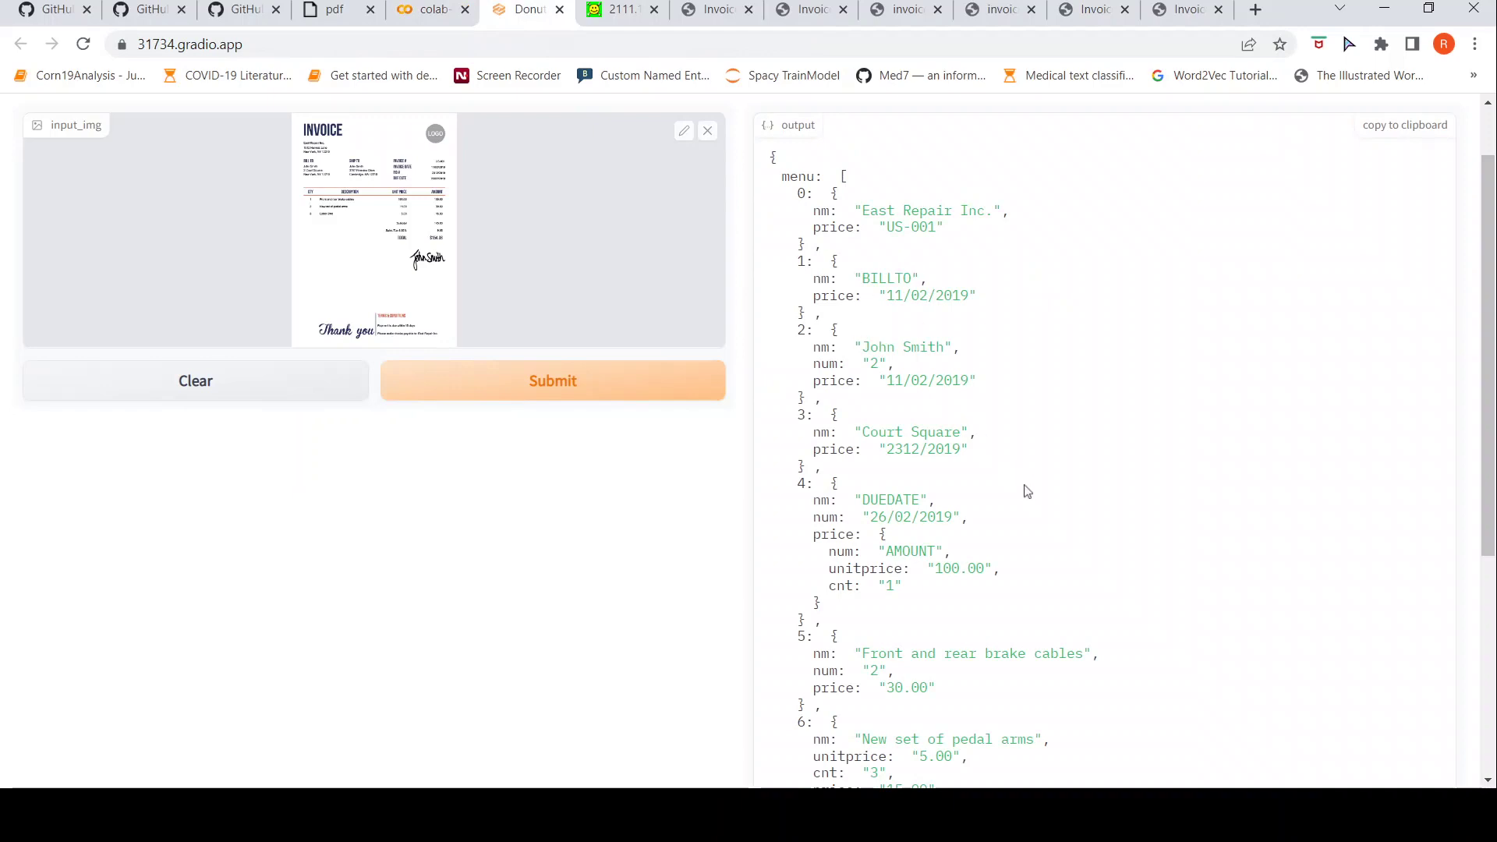
{"action": "scroll", "coordinate": [1029, 495], "scroll_direction": "down", "scroll_amount": 3}
{"action": "scroll", "coordinate": [1033, 496], "scroll_direction": "down", "scroll_amount": 3}
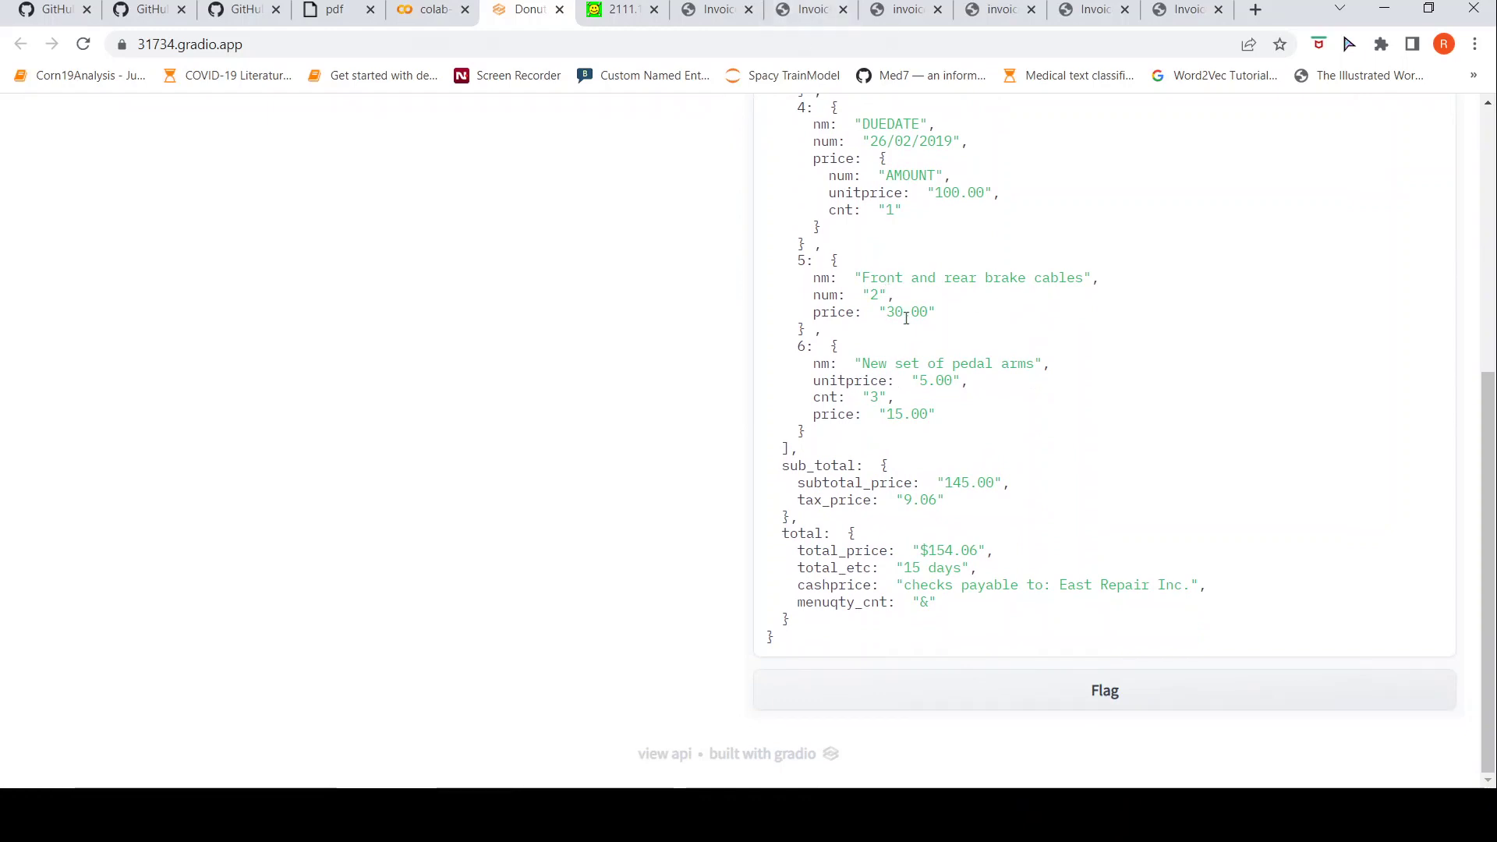
{"action": "left_click", "coordinate": [1090, 9]}
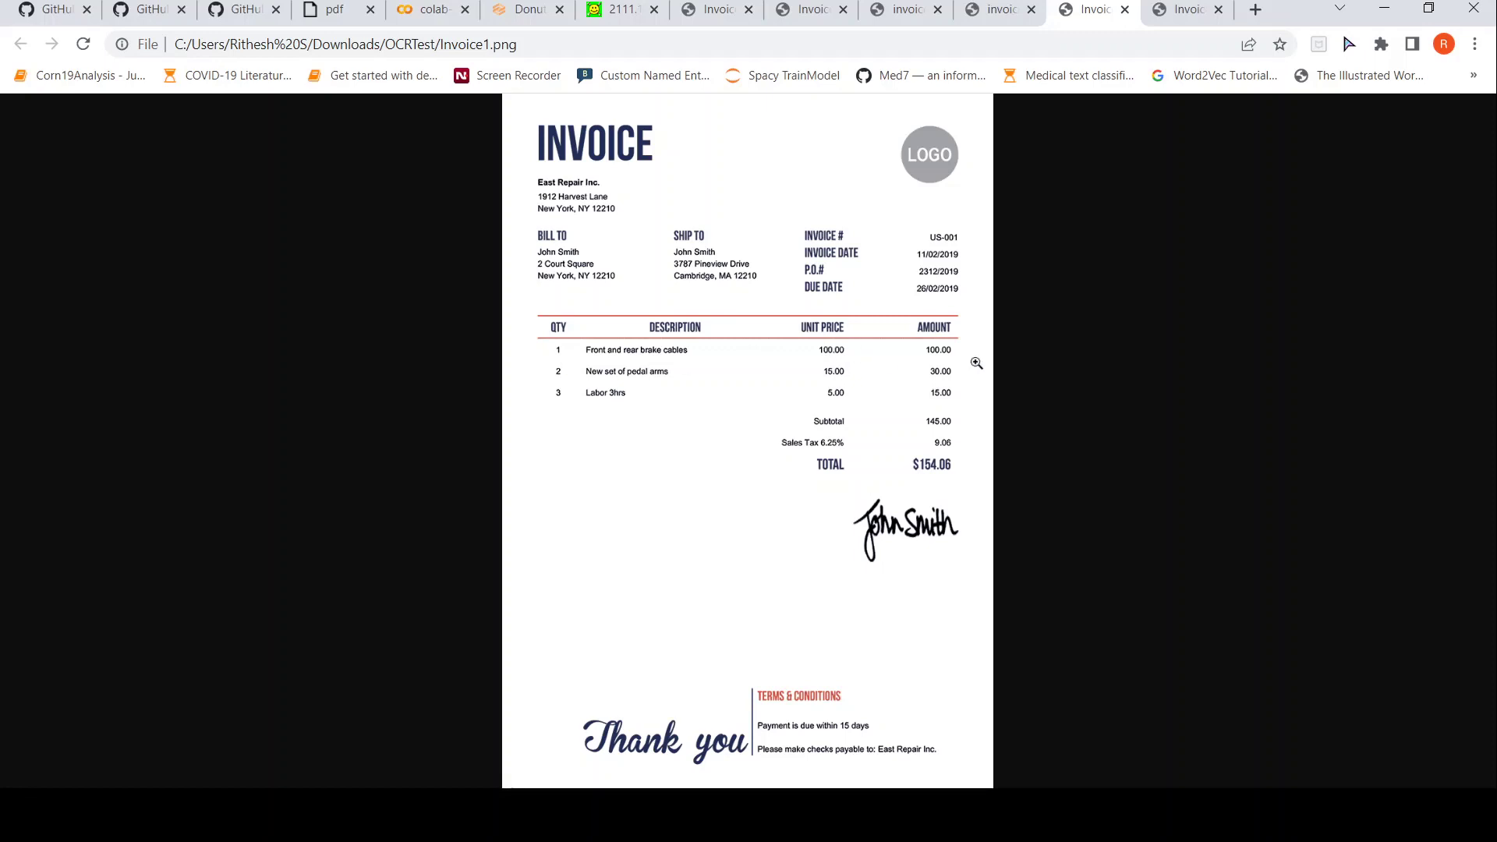
Compare the parsed JSON total of $154.06 with the original Invoice1.png
{"action": "left_click", "coordinate": [516, 21]}
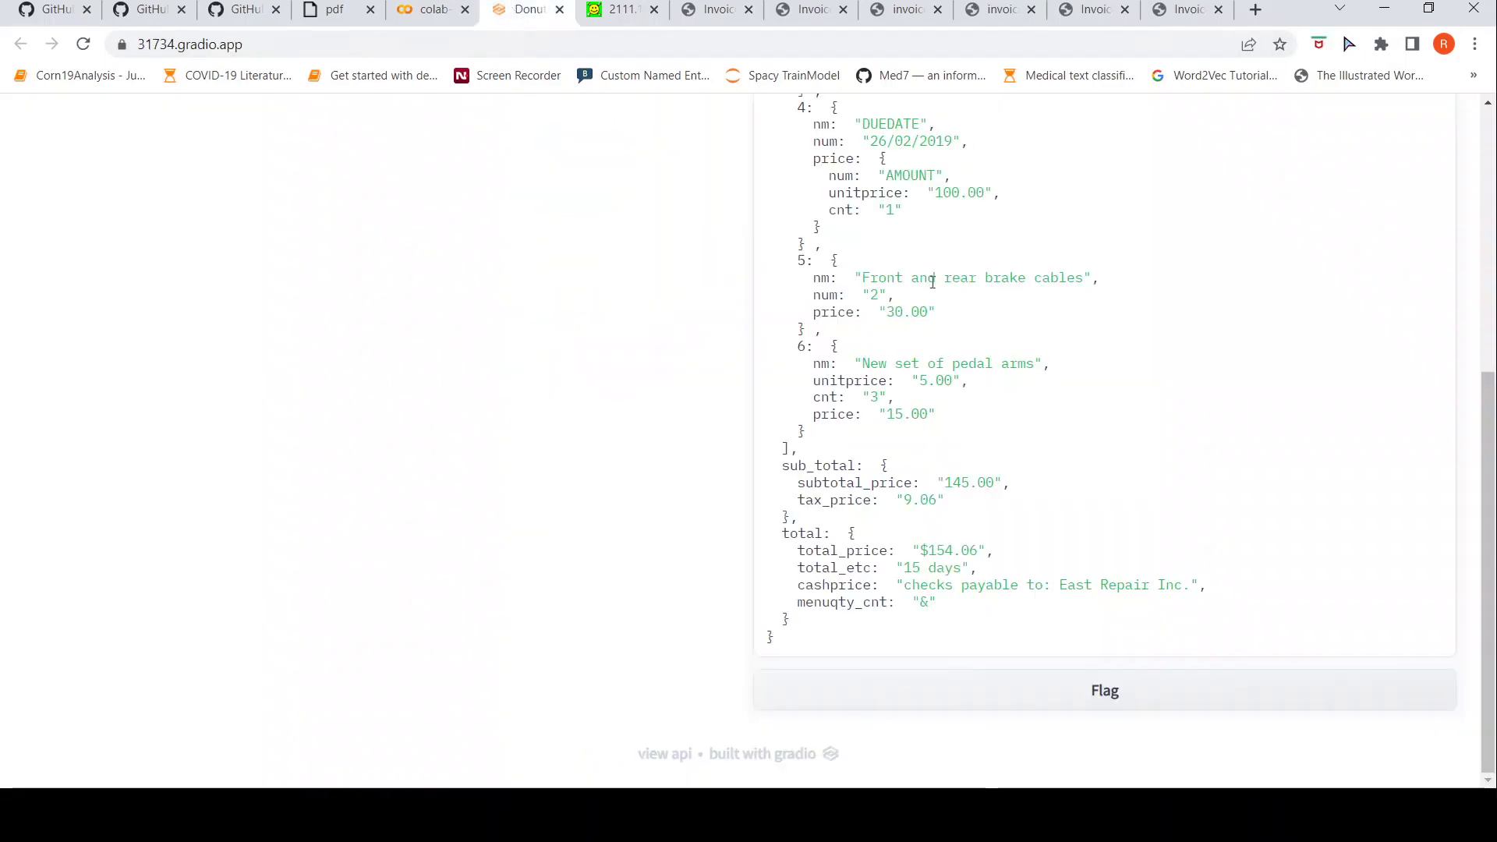
{"action": "scroll", "coordinate": [1021, 212], "scroll_direction": "up", "scroll_amount": 3}
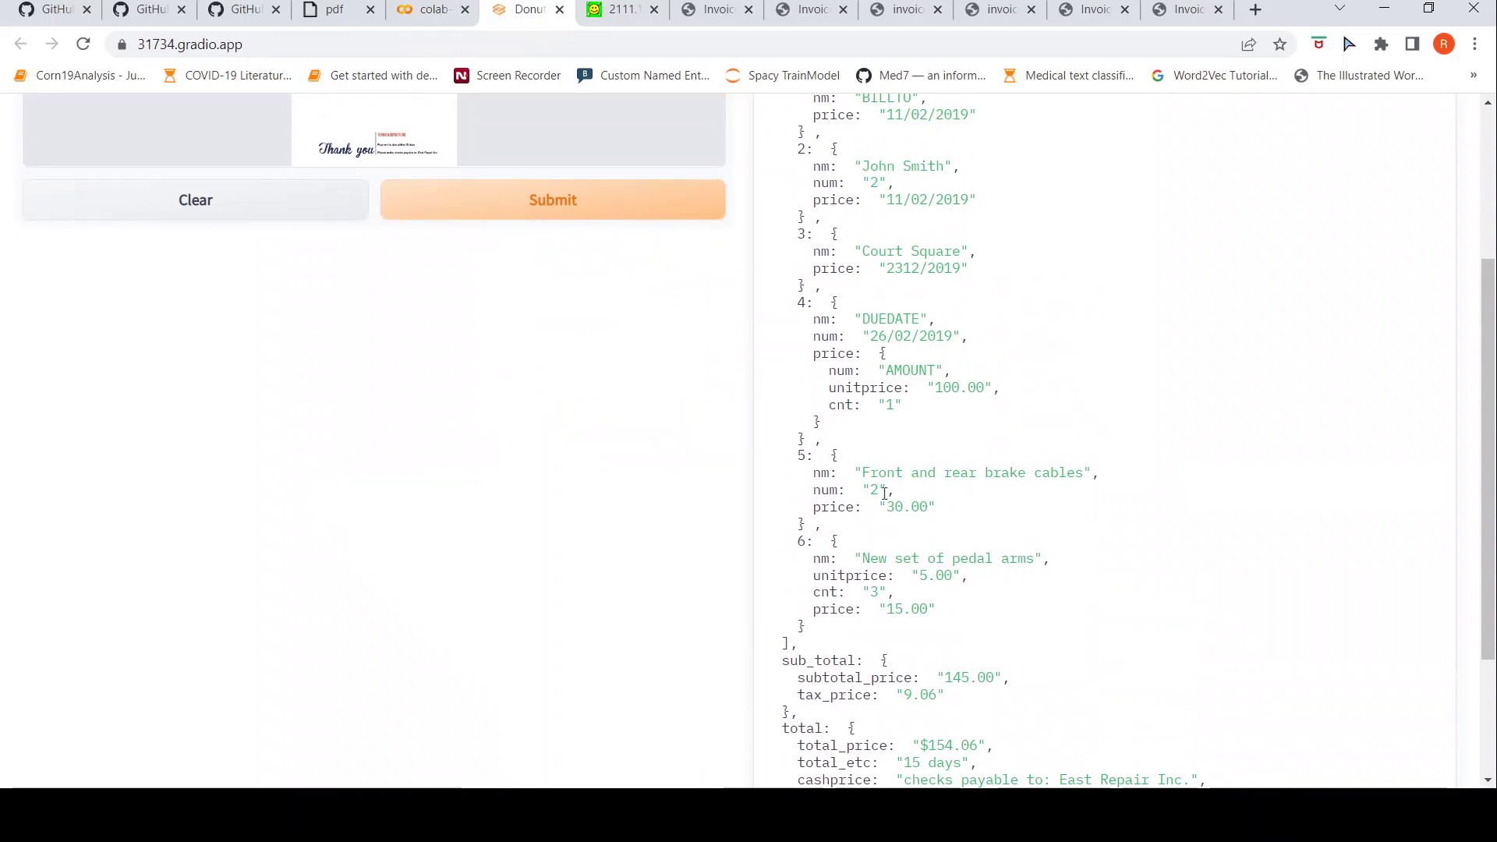
{"action": "left_click", "coordinate": [1084, 12]}
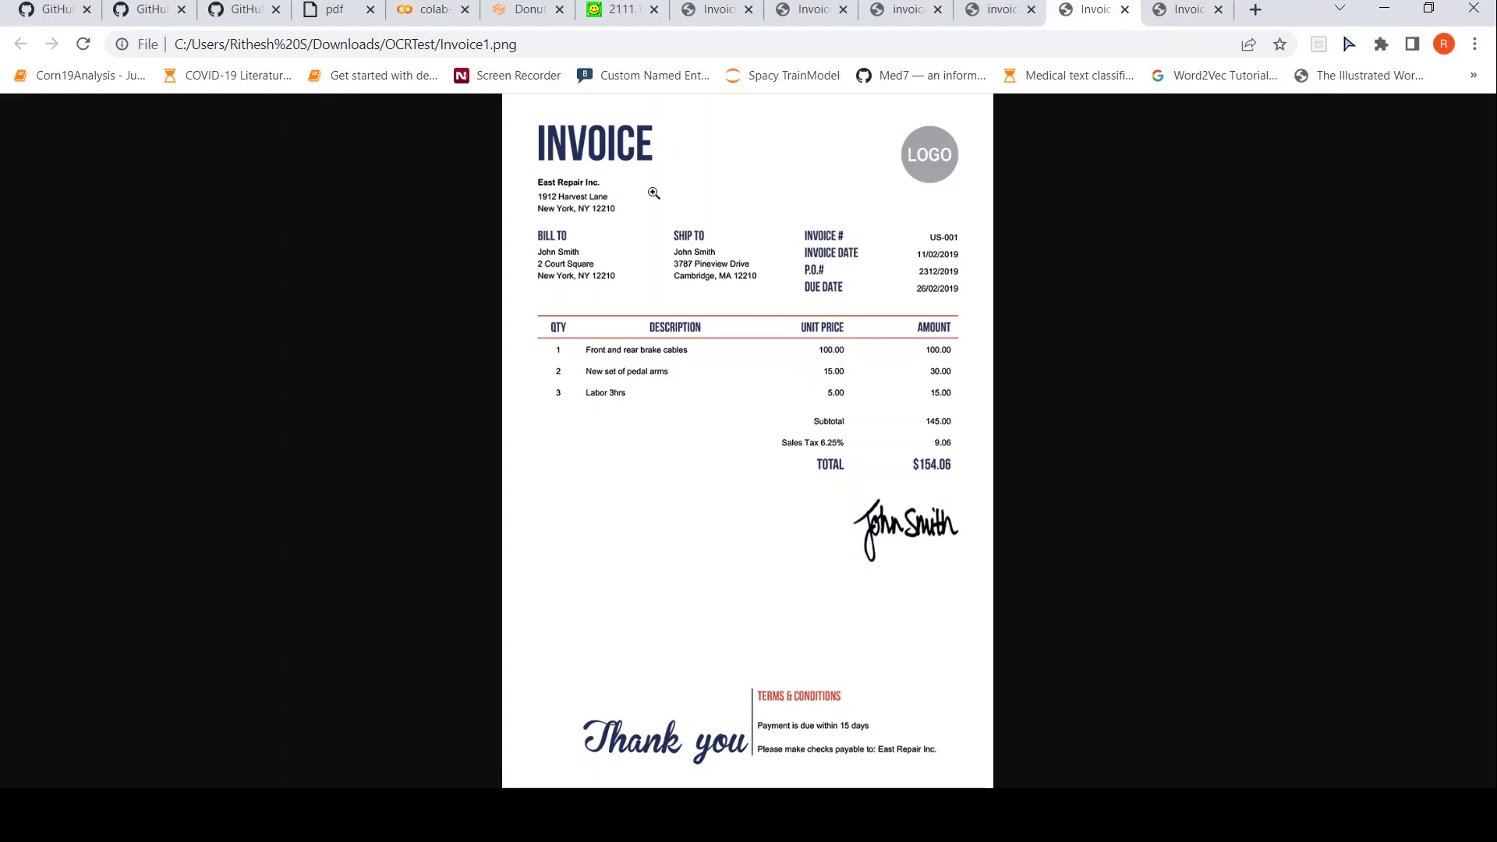
Recheck the JSON's DUEDATE item and brake-cable and pedal-arm prices against Invoice1.png
{"action": "left_click", "coordinate": [429, 11]}
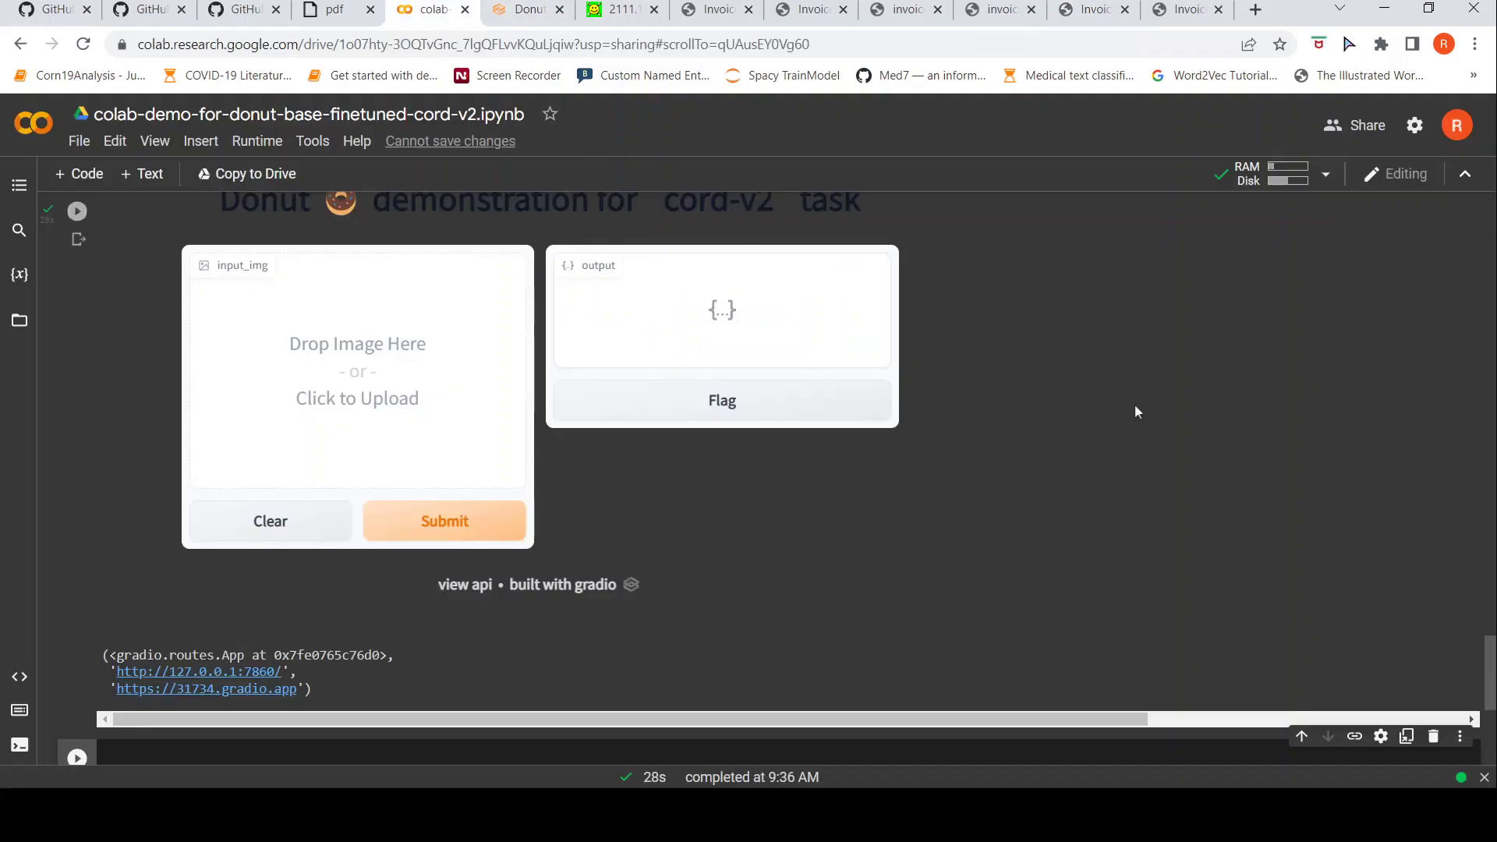
{"action": "left_click", "coordinate": [522, 9]}
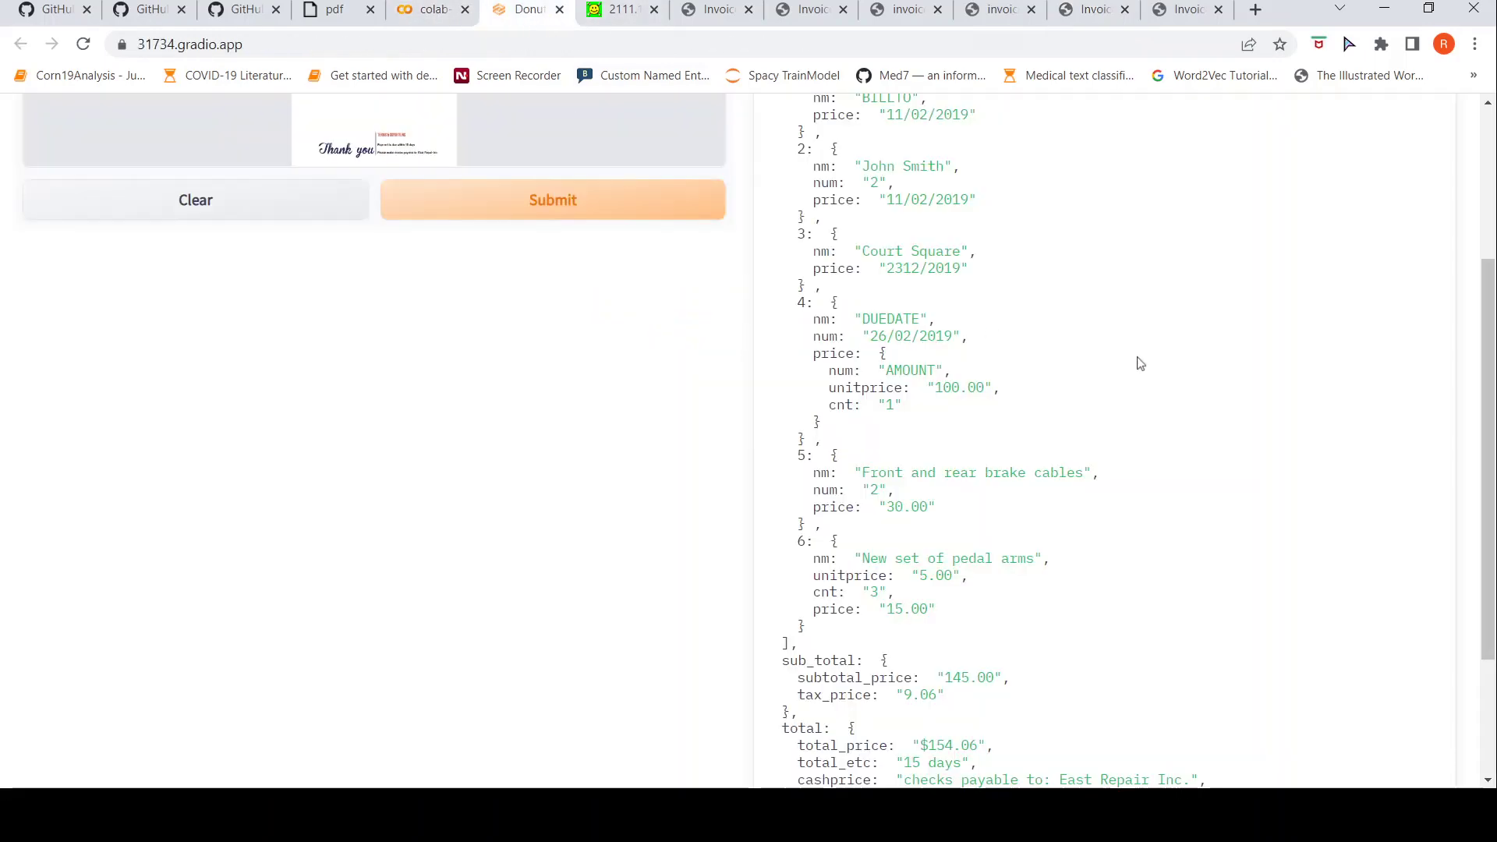
{"action": "scroll", "coordinate": [1141, 363], "scroll_direction": "down", "scroll_amount": 3}
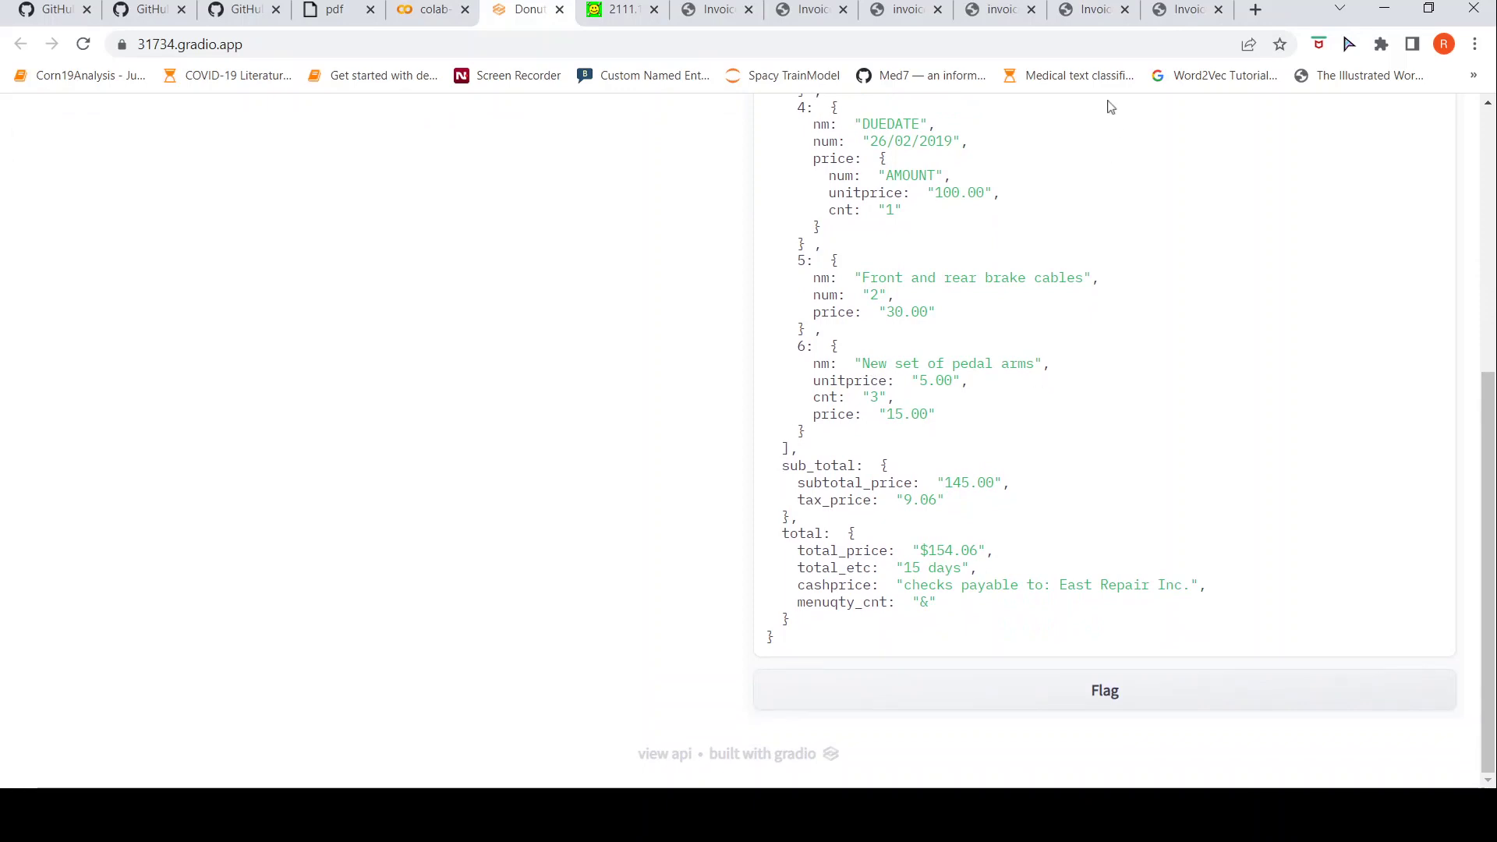
{"action": "left_click", "coordinate": [1089, 13]}
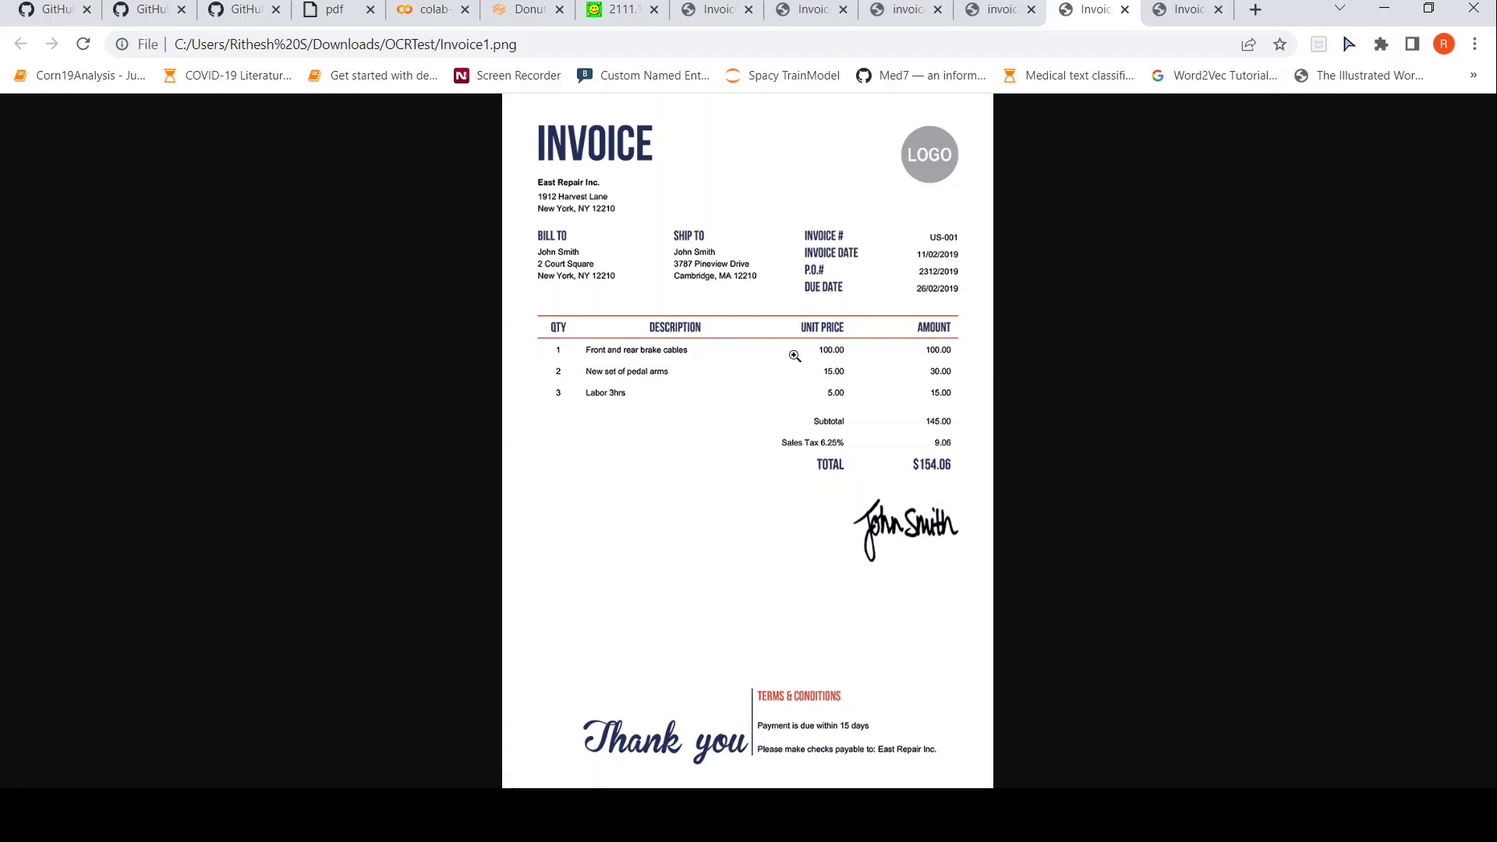
Compare the JSON's tax_price 9.06 and total_etc "15 days" with Invoice1.png, ending on the Donut output
{"action": "left_click", "coordinate": [523, 11]}
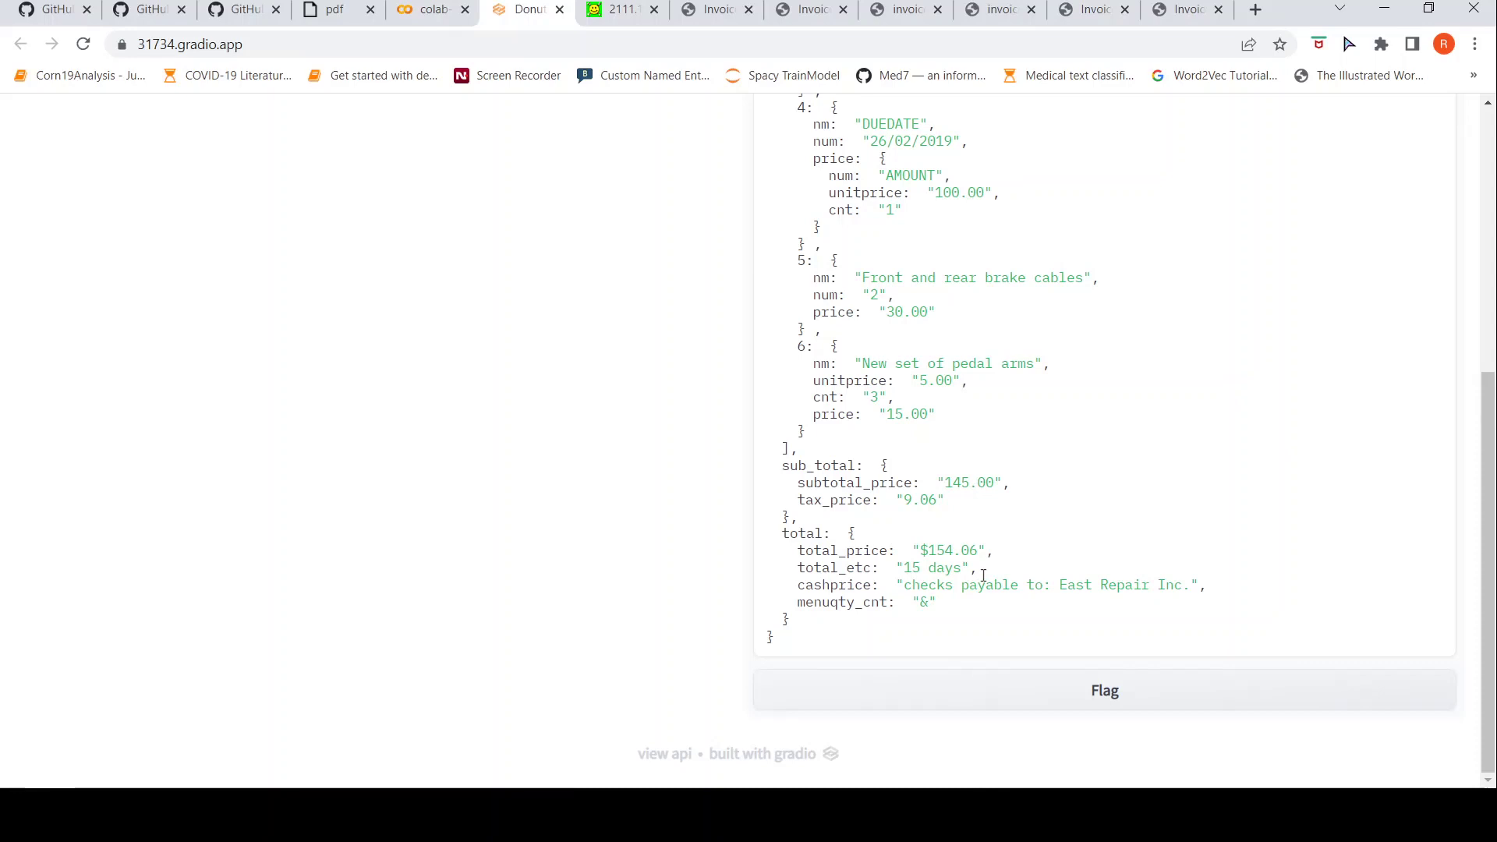
{"action": "left_click", "coordinate": [1114, 14]}
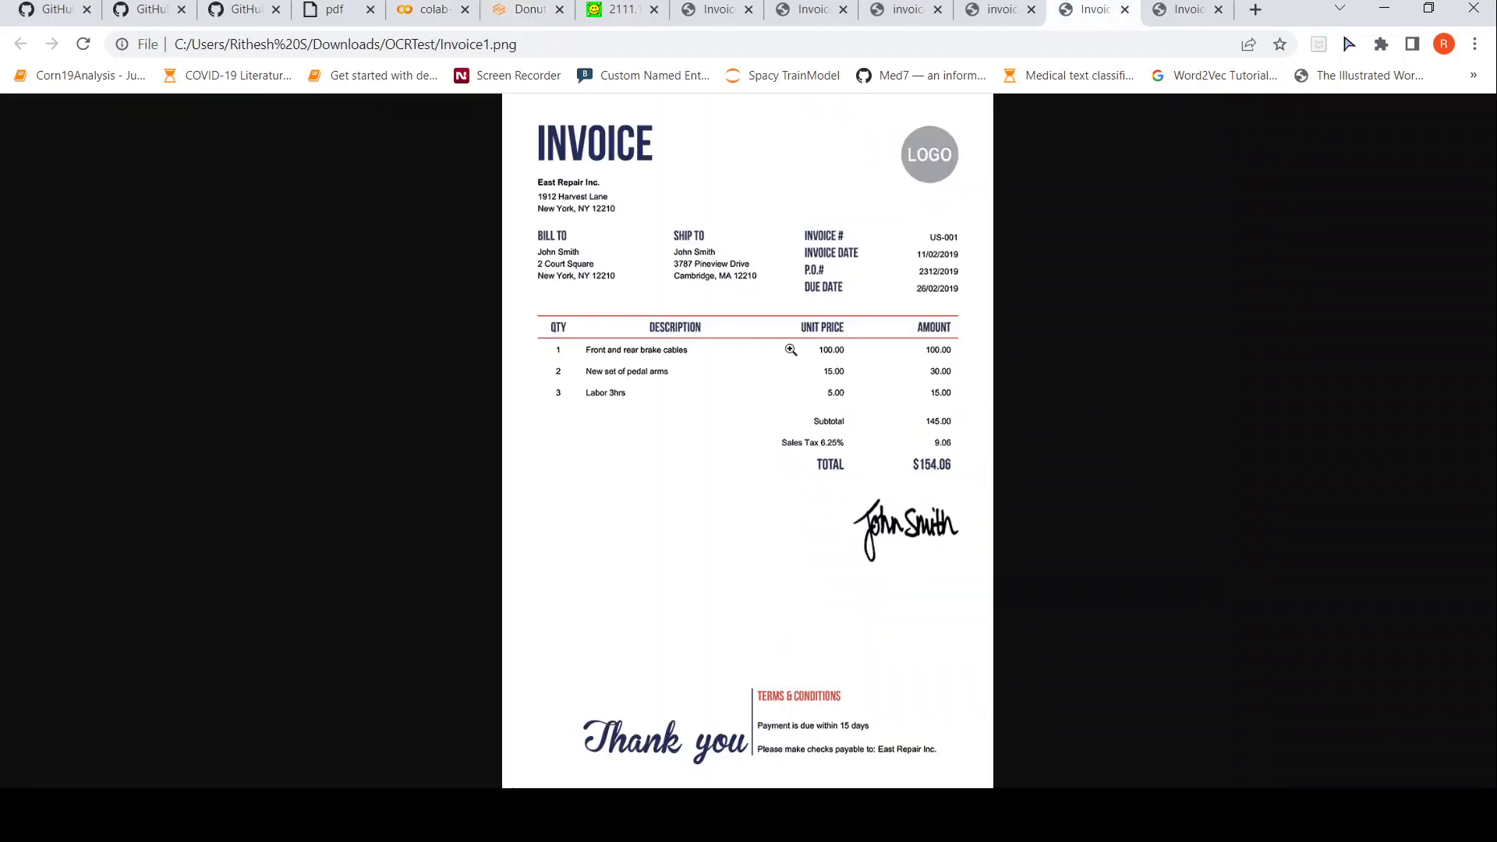
{"action": "left_click", "coordinate": [533, 11]}
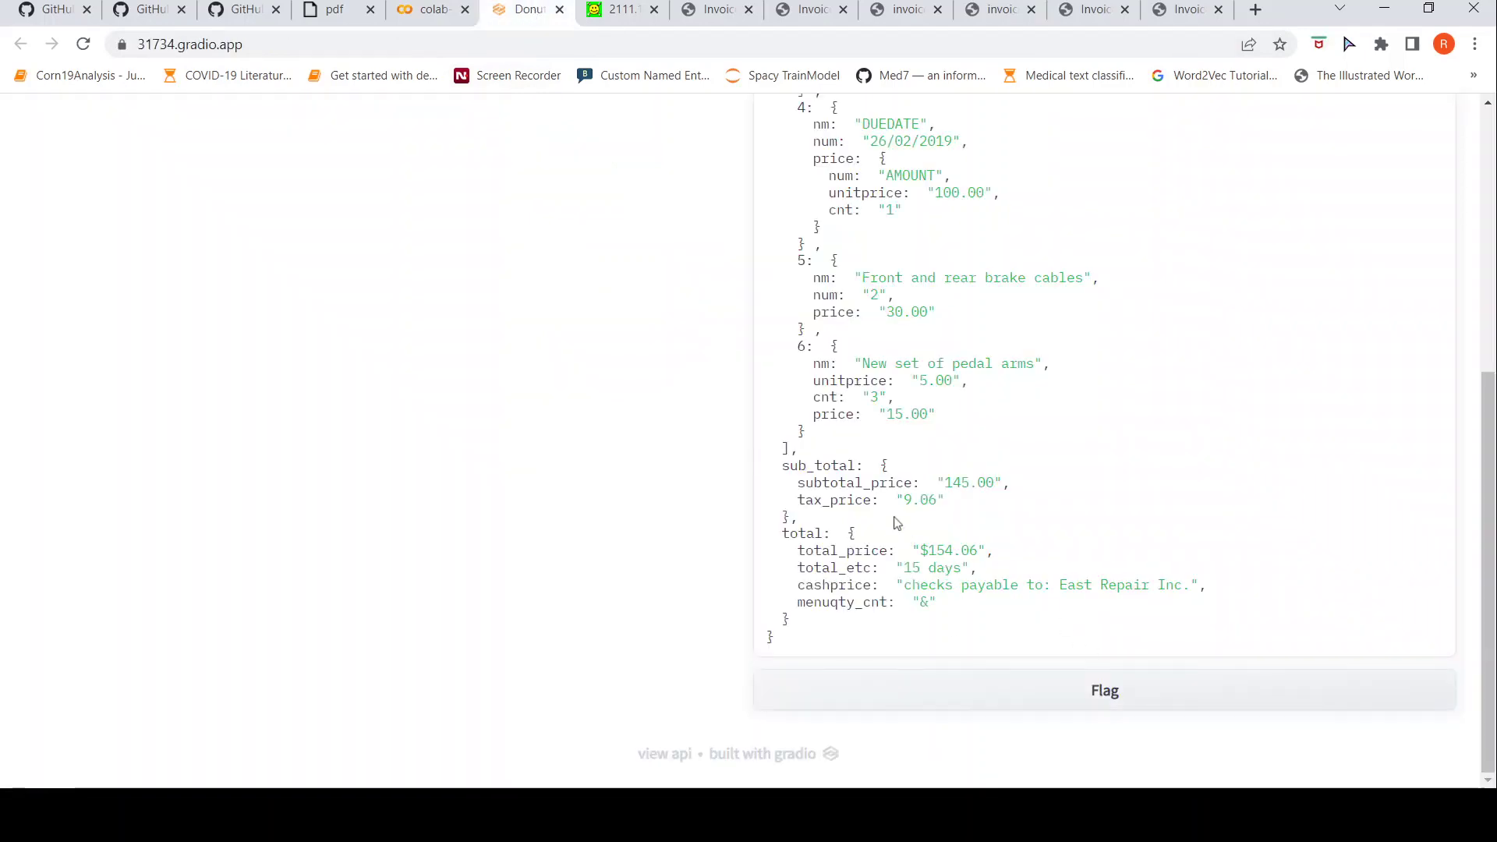
{"action": "left_click", "coordinate": [1100, 22]}
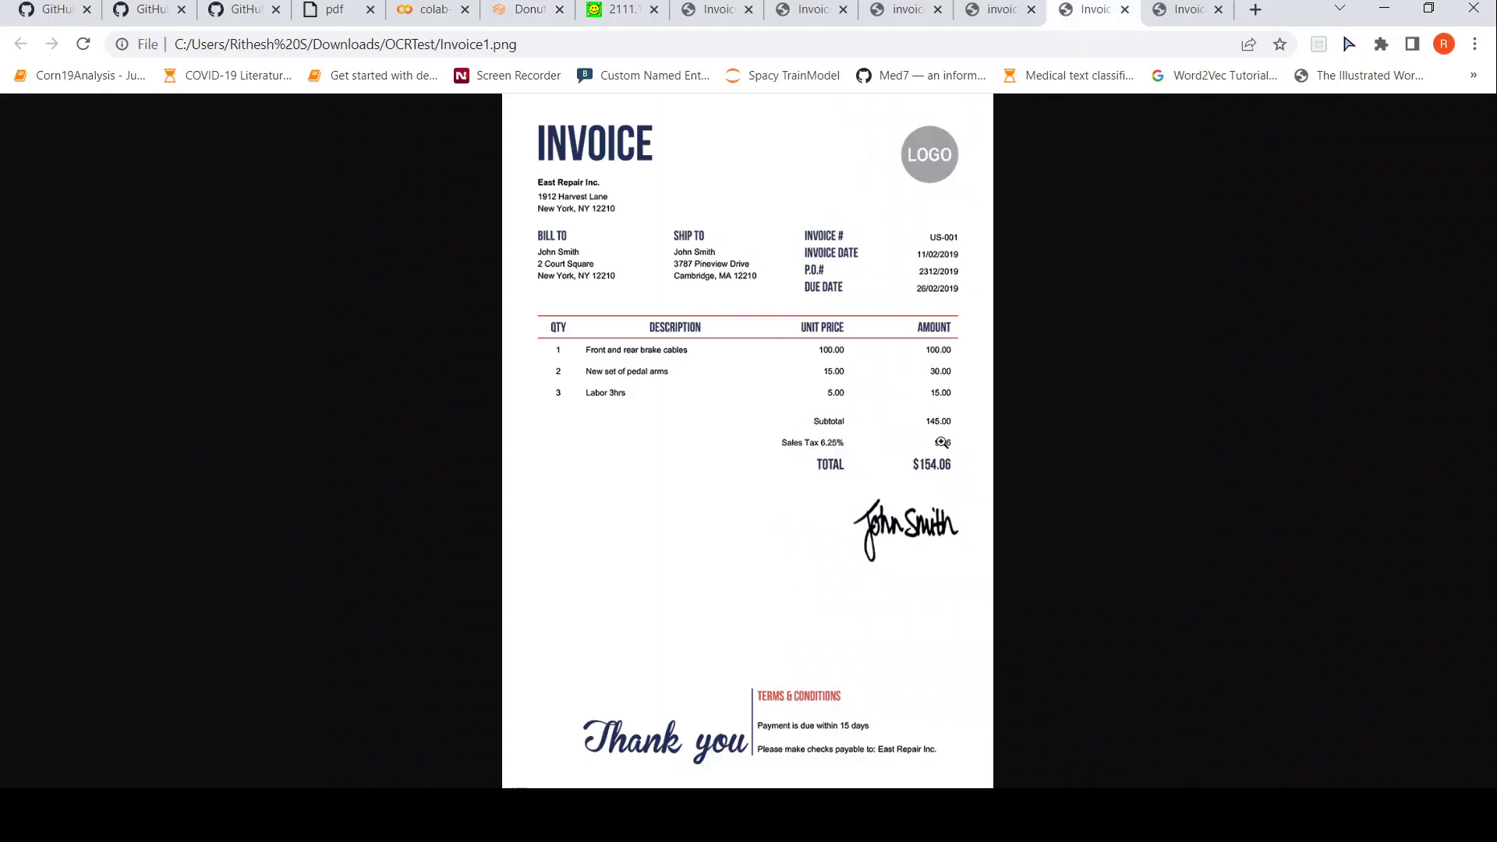
{"action": "left_click", "coordinate": [438, 17]}
{"action": "left_click", "coordinate": [517, 15]}
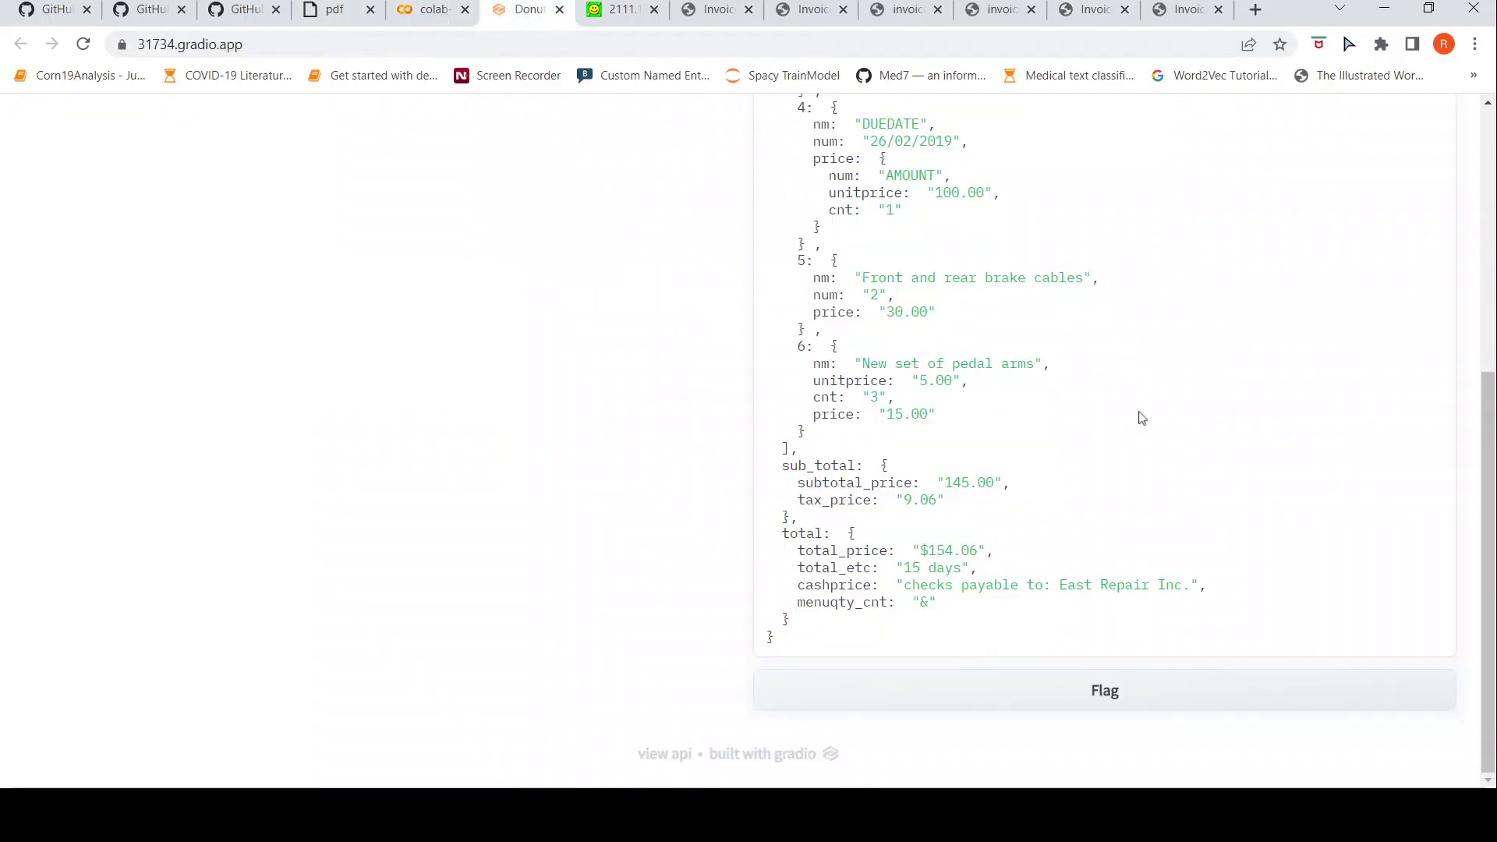
Replace the input image with the Saffron Design invoice (Invoice3.png) and submit it for parsing
{"action": "scroll", "coordinate": [1146, 425], "scroll_direction": "up", "scroll_amount": 6}
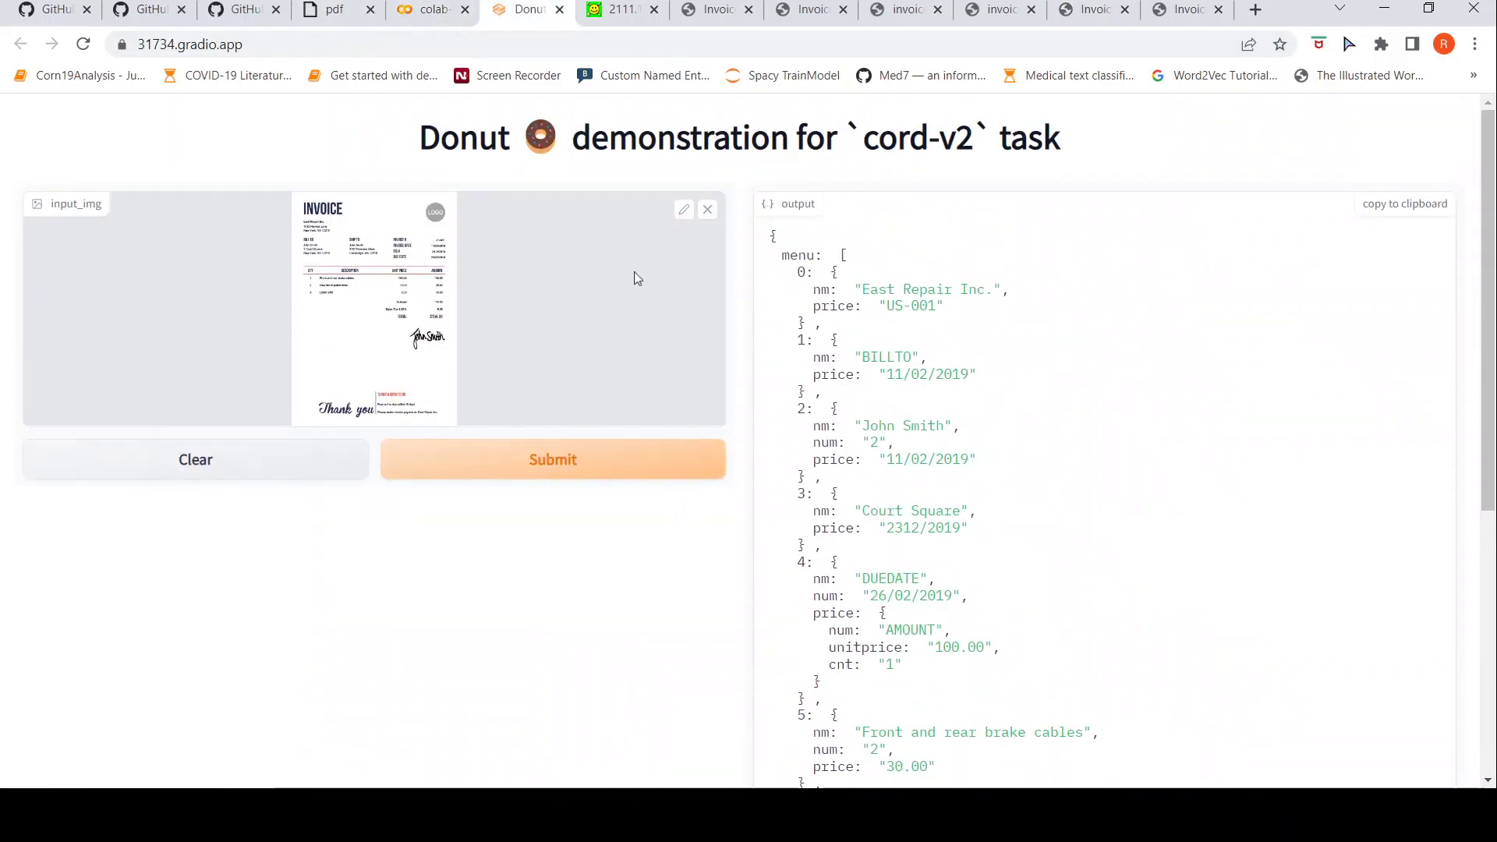
{"action": "left_click", "coordinate": [708, 211]}
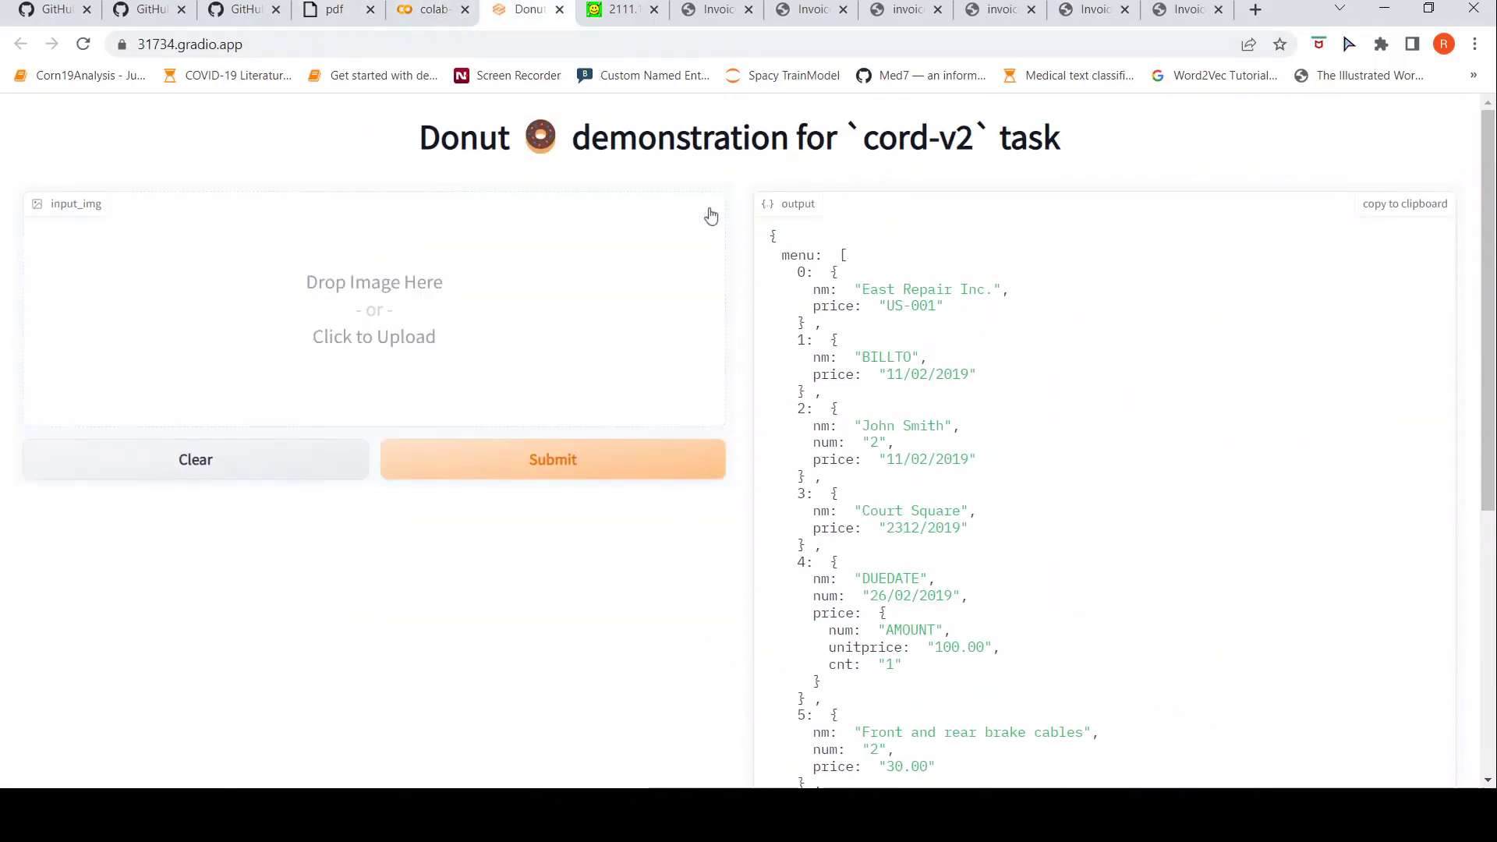
{"action": "left_click", "coordinate": [408, 344]}
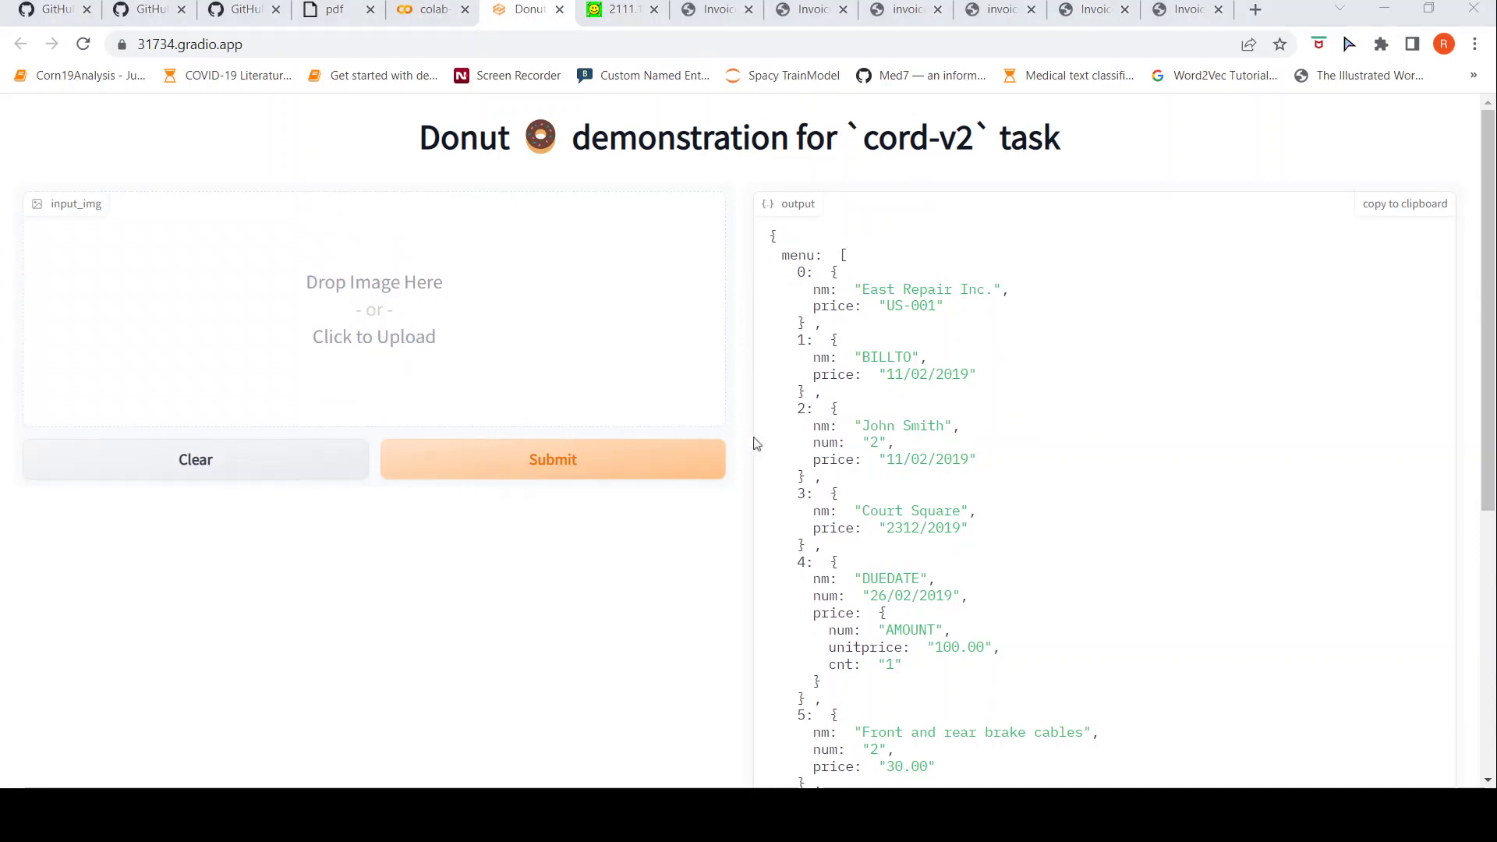
{"action": "key", "text": "Return"}
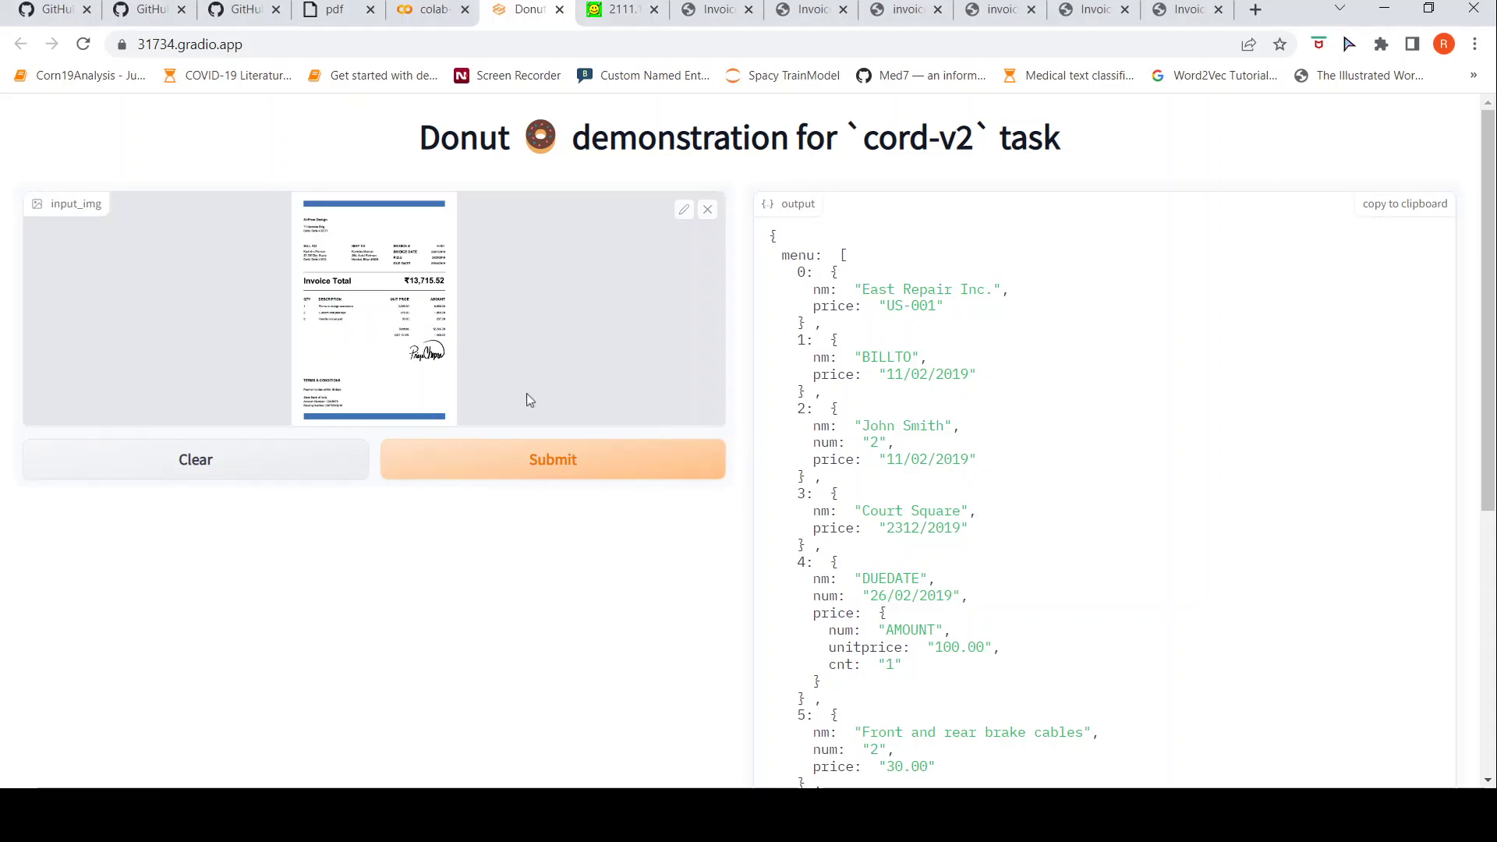
{"action": "left_click", "coordinate": [554, 456]}
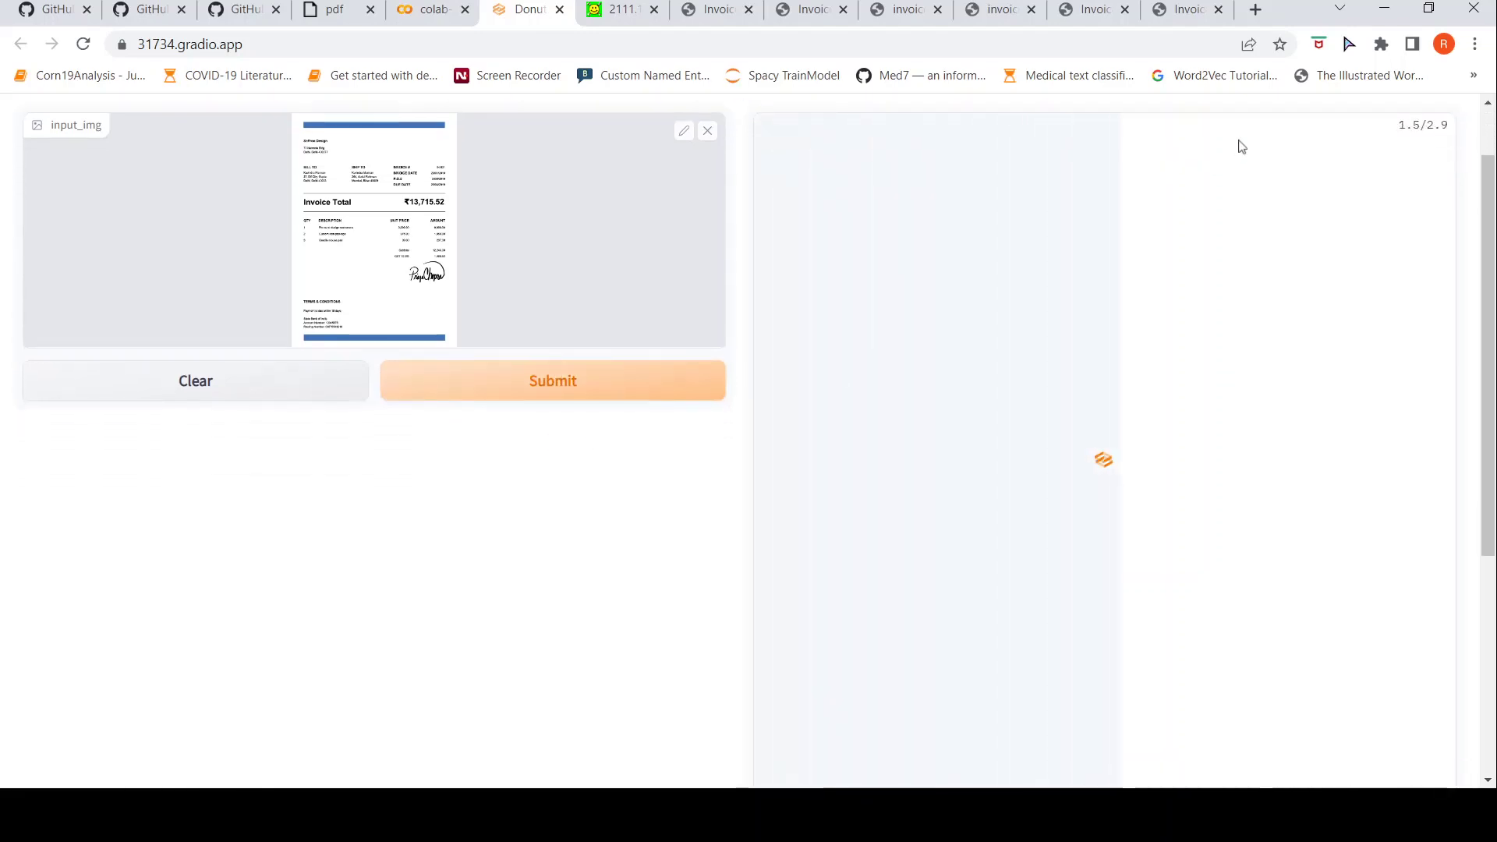
Look over the invoice5, SCS Agency and Saffron Design invoice images
{"action": "left_click", "coordinate": [997, 13]}
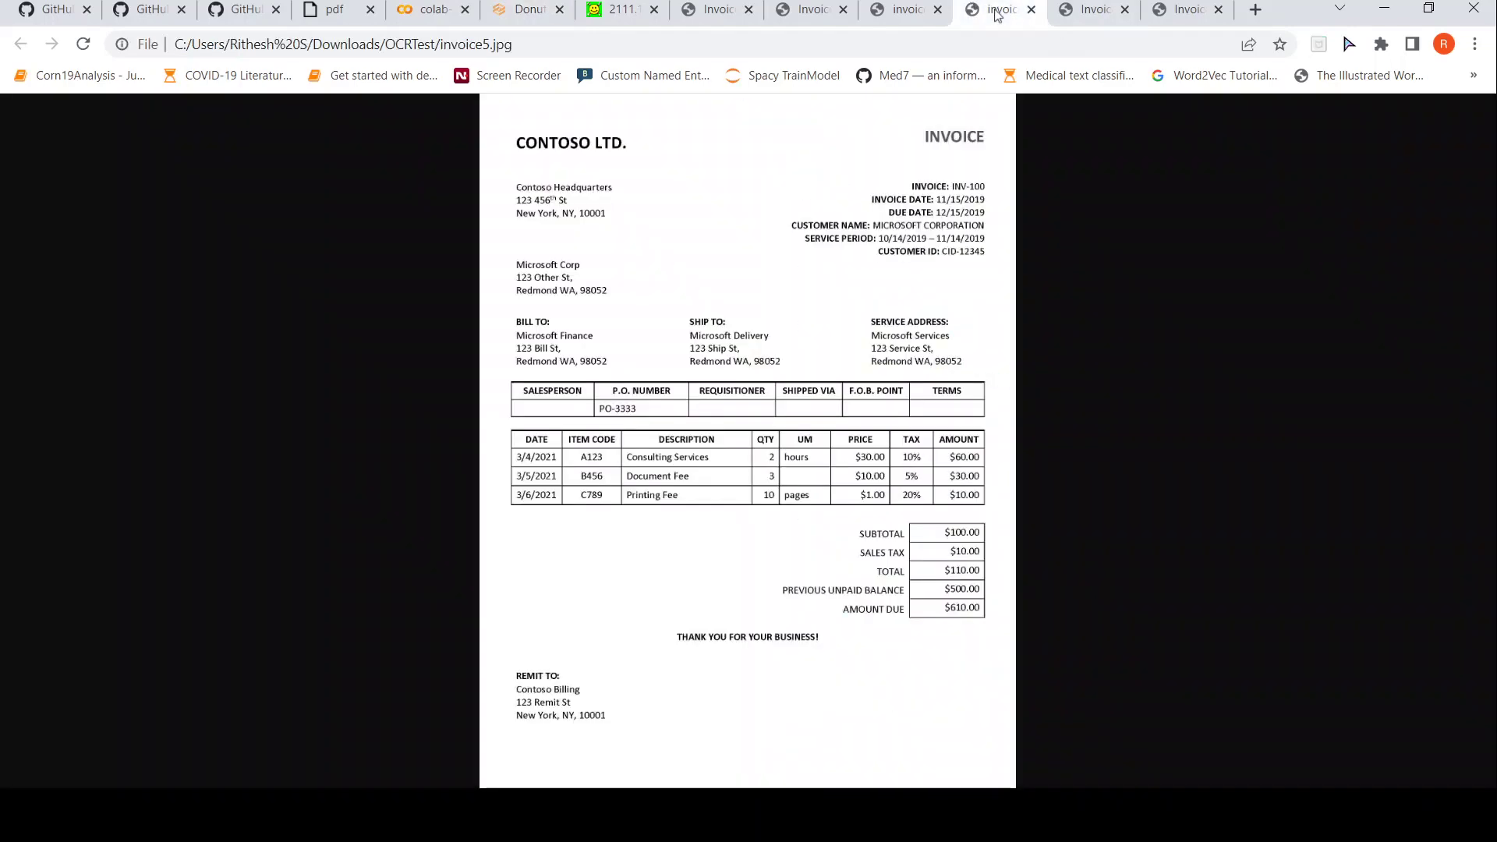
{"action": "left_click", "coordinate": [904, 11]}
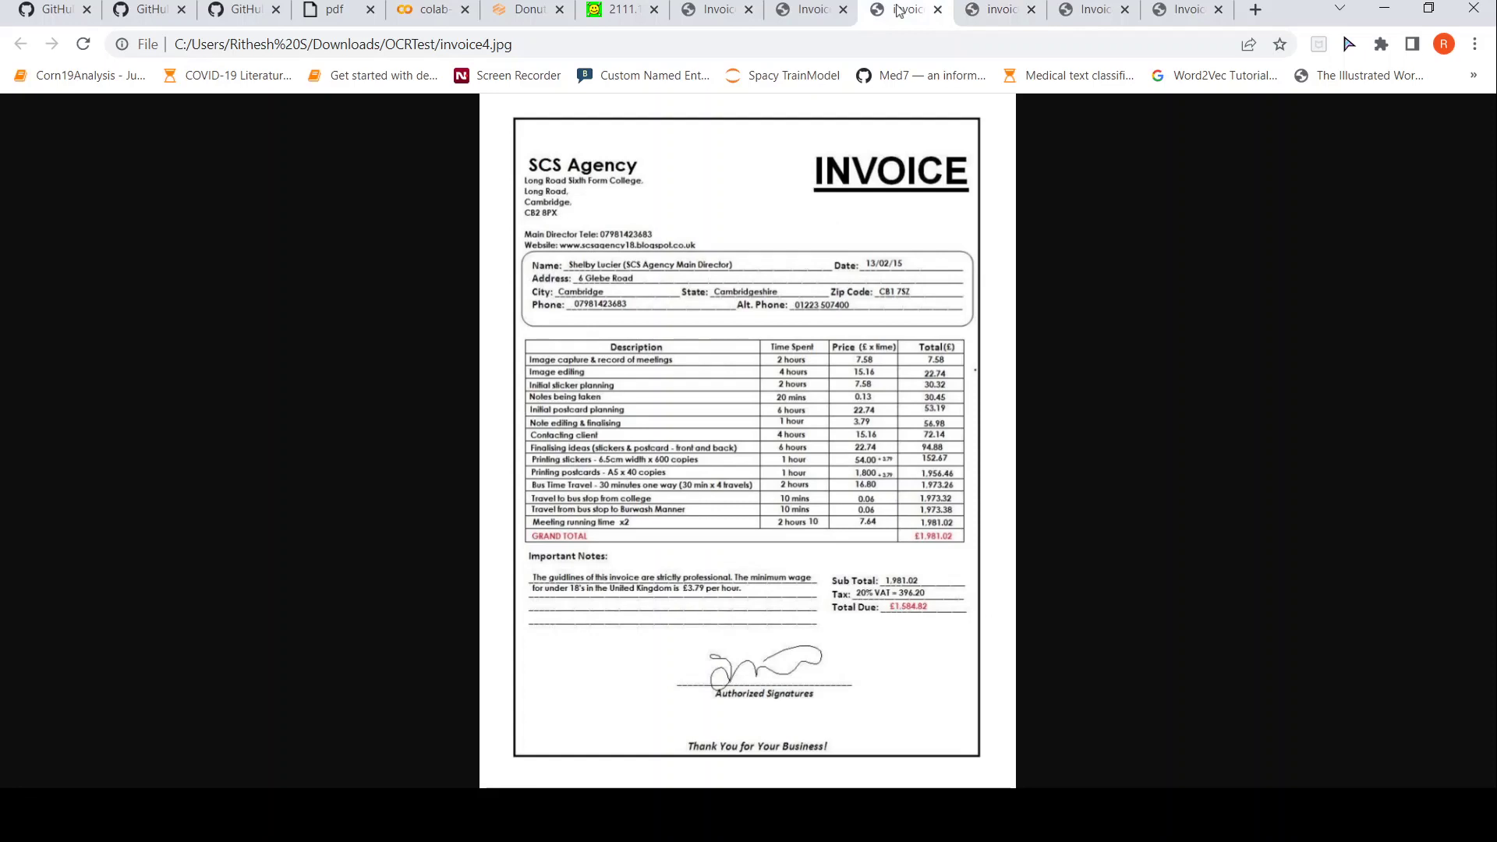
{"action": "left_click", "coordinate": [807, 11]}
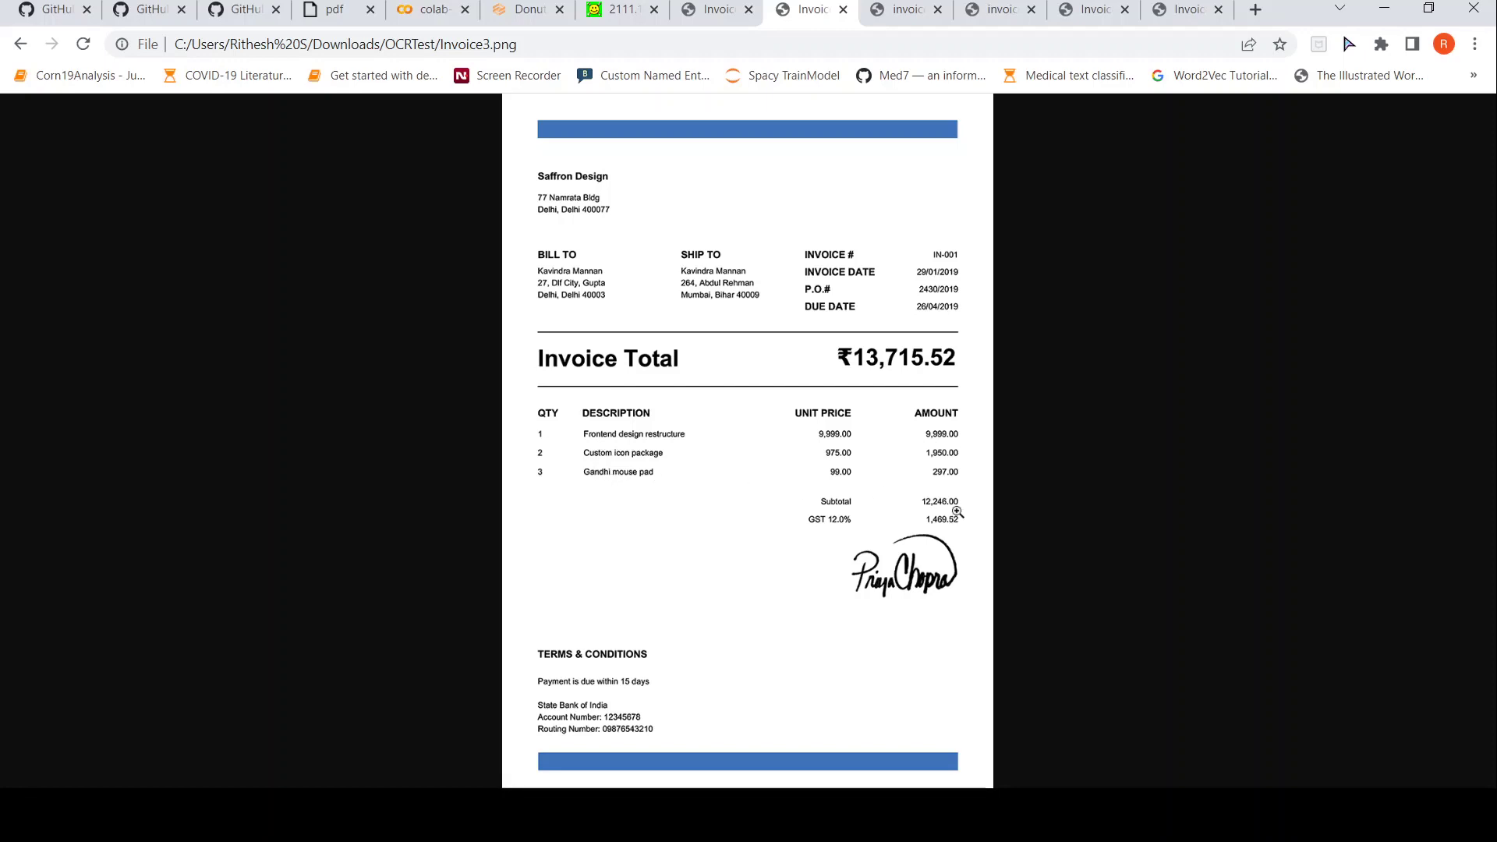
Review the Saffron Design JSON: subtotal_price 13,715.52, total_price 12,246.00, creditcardprice 1,469.52
{"action": "left_click", "coordinate": [521, 11]}
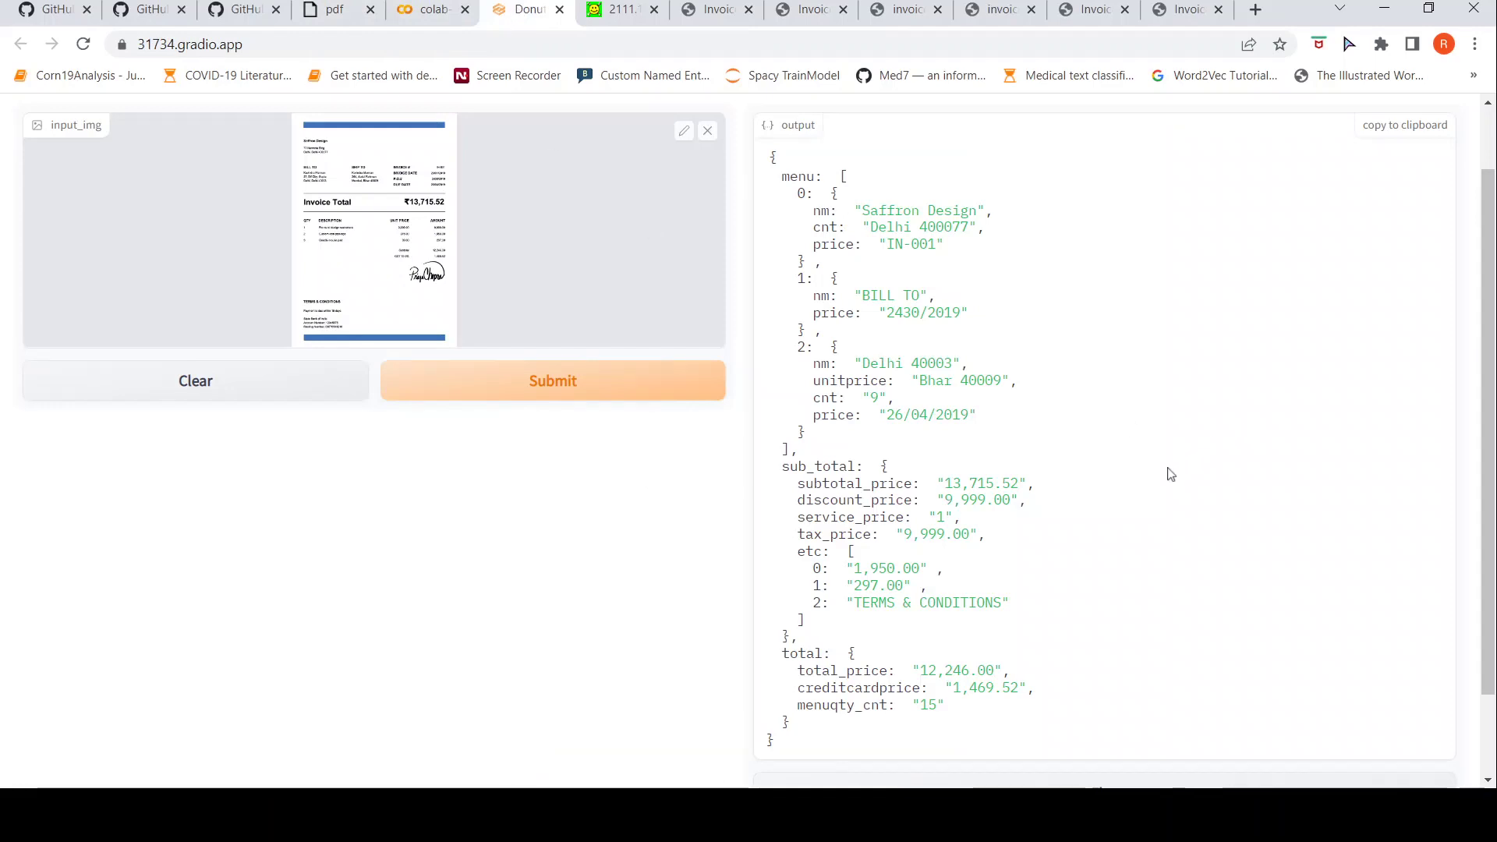
{"action": "scroll", "coordinate": [1169, 469], "scroll_direction": "up", "scroll_amount": 2}
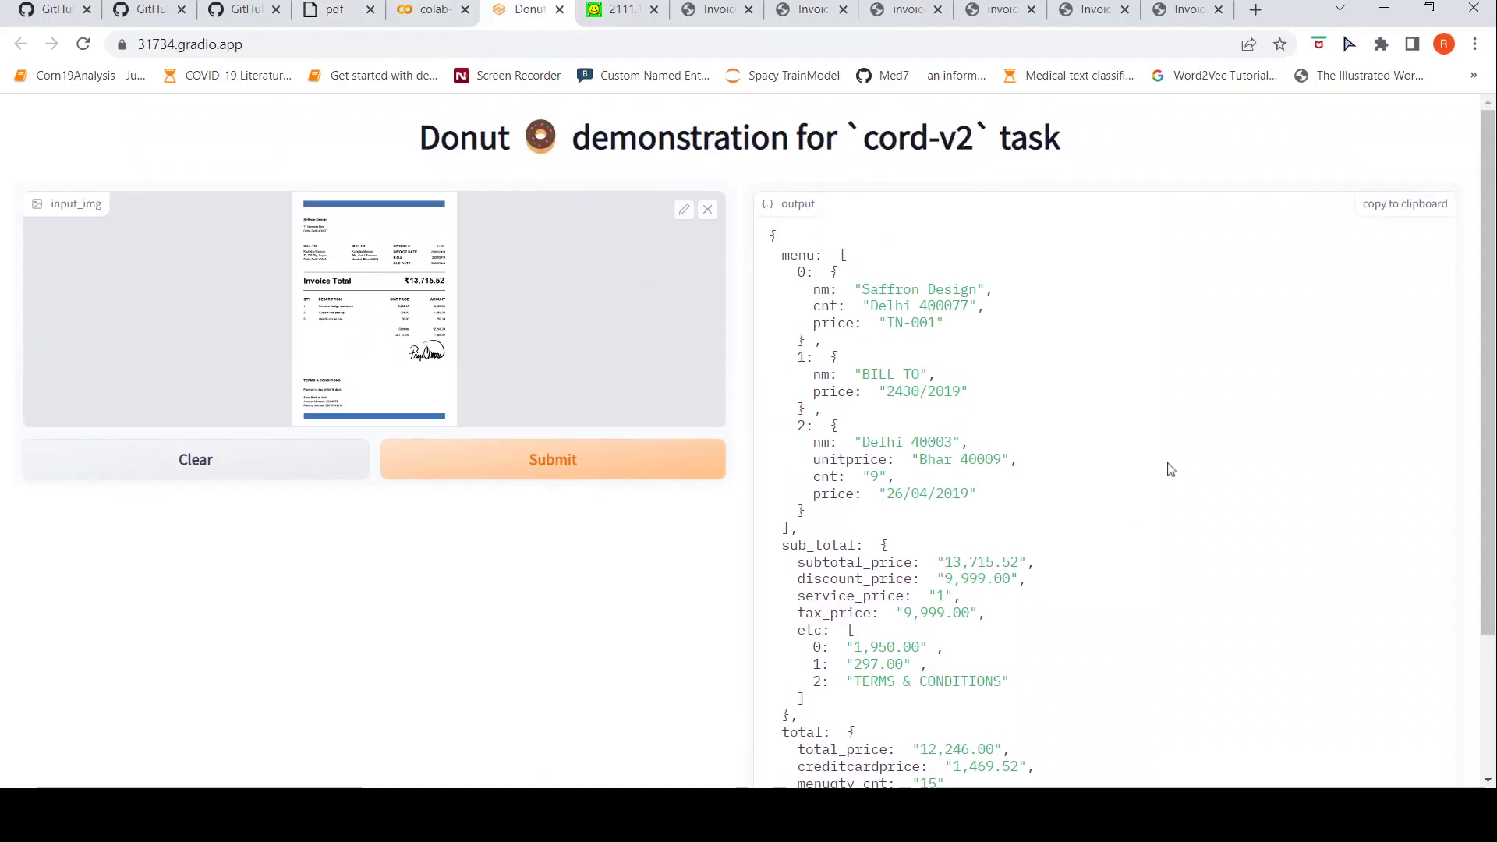
{"action": "scroll", "coordinate": [1167, 468], "scroll_direction": "down", "scroll_amount": 3}
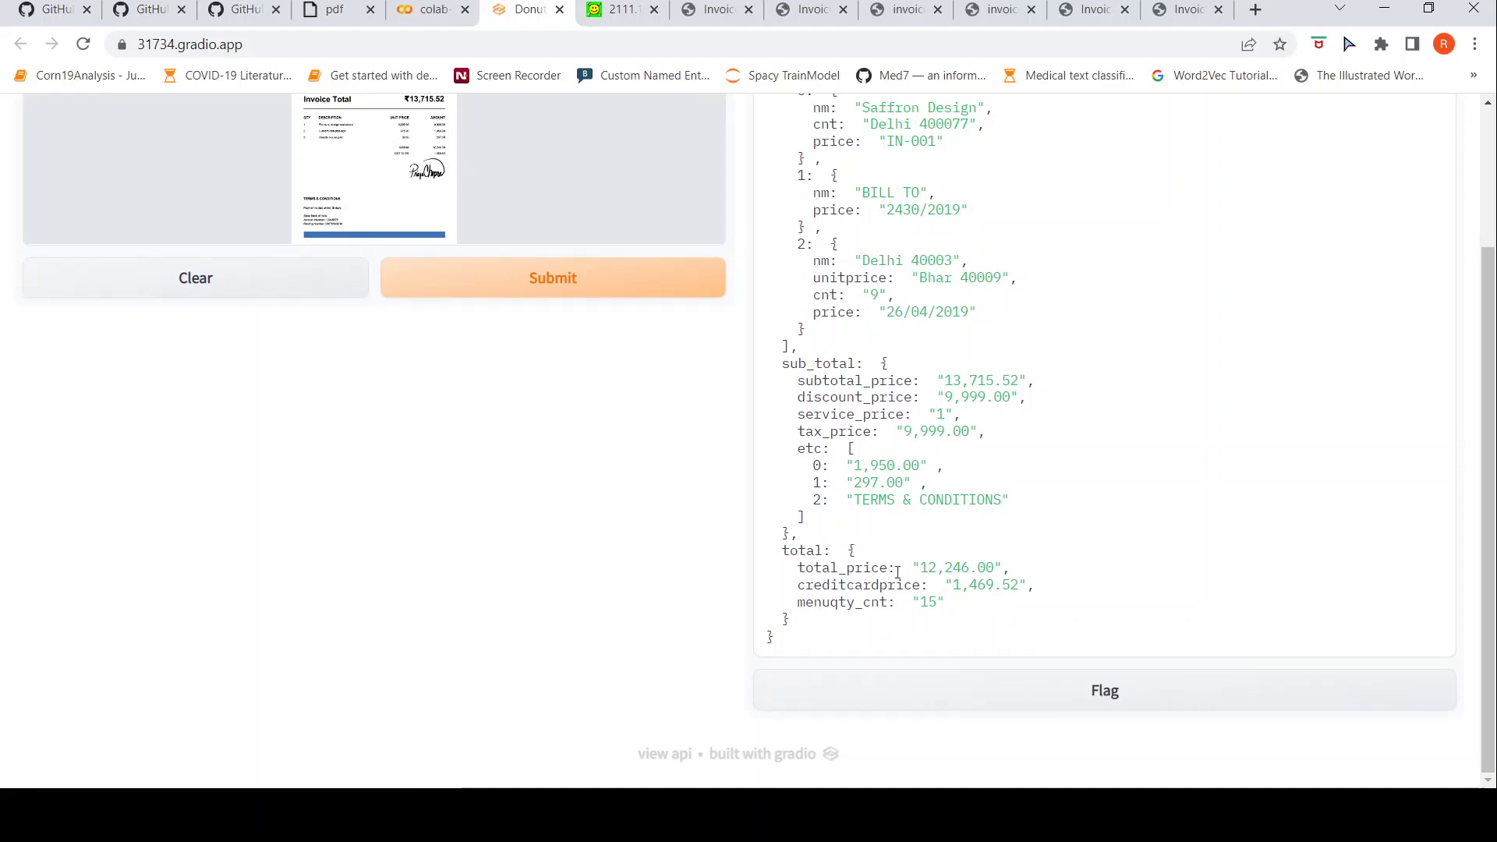
{"action": "scroll", "coordinate": [552, 257], "scroll_direction": "up", "scroll_amount": 3}
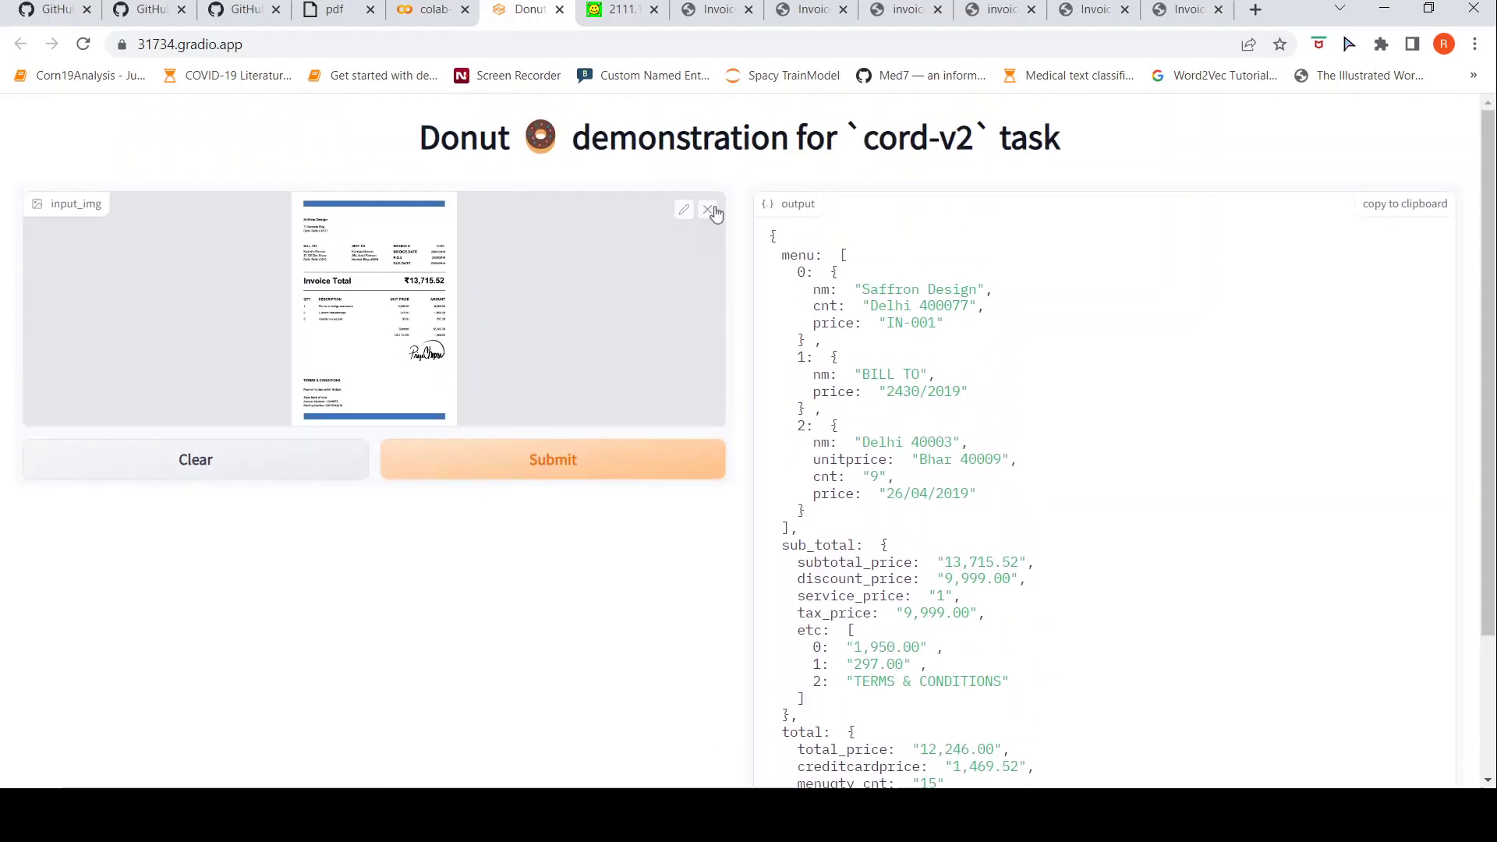
Remove the Saffron Design input image and glance at the BigCo, Saffron Design and Invoice2 images
{"action": "left_click", "coordinate": [707, 210]}
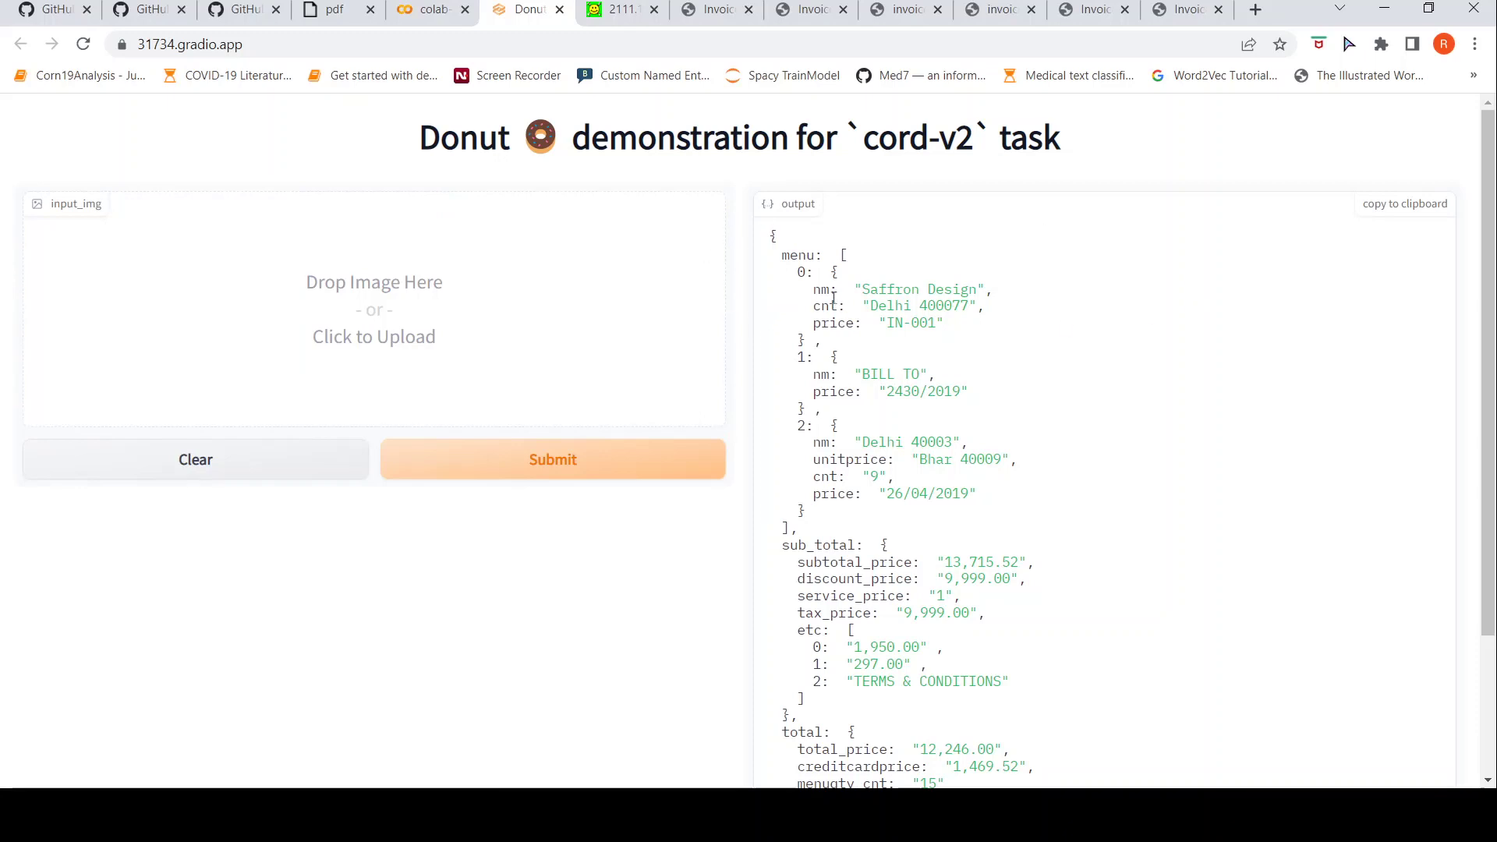
{"action": "left_click", "coordinate": [712, 13]}
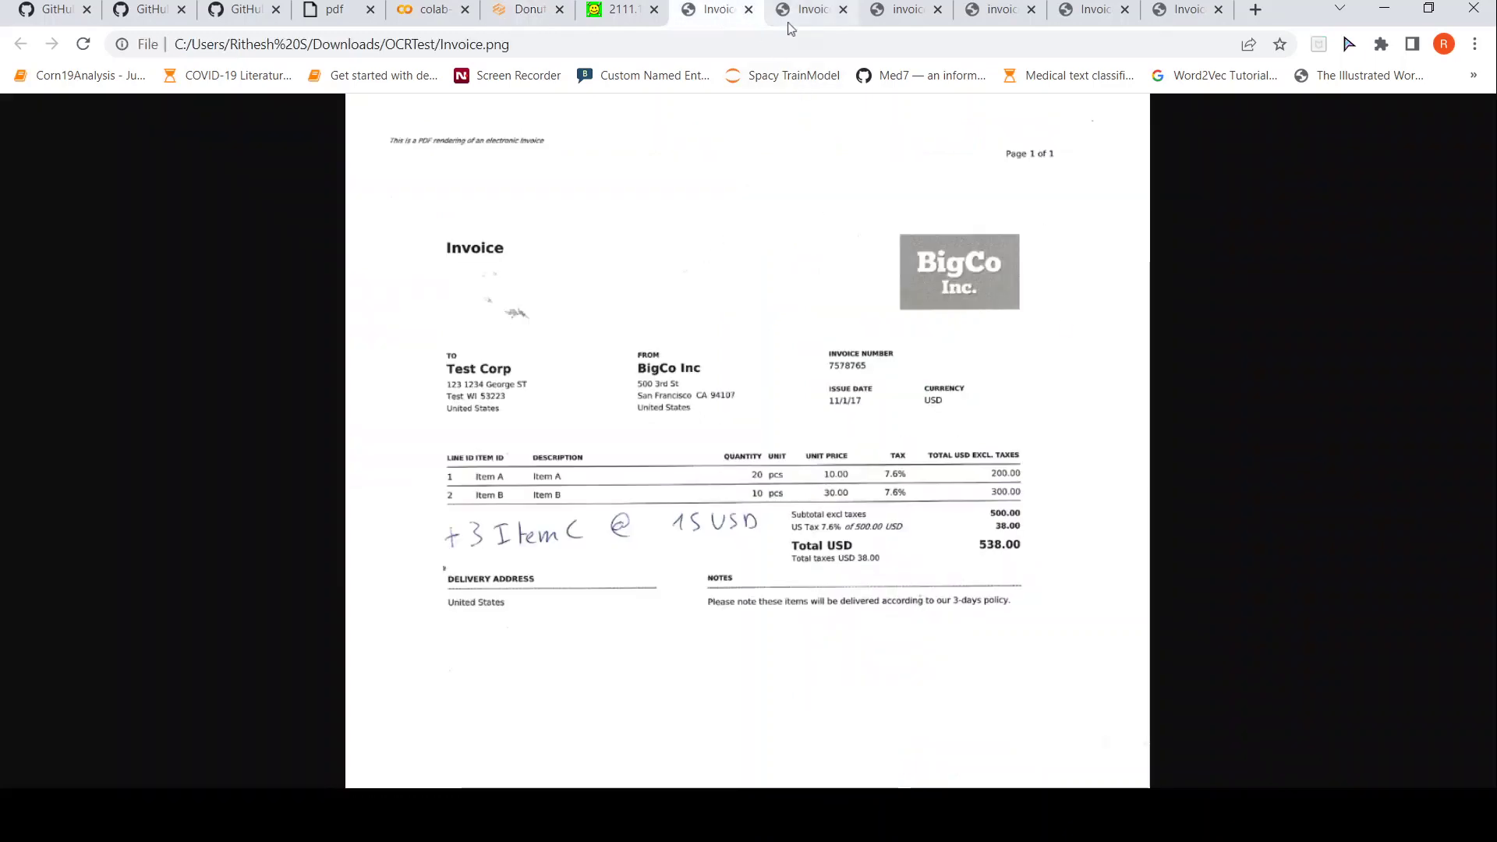
{"action": "left_click", "coordinate": [821, 16]}
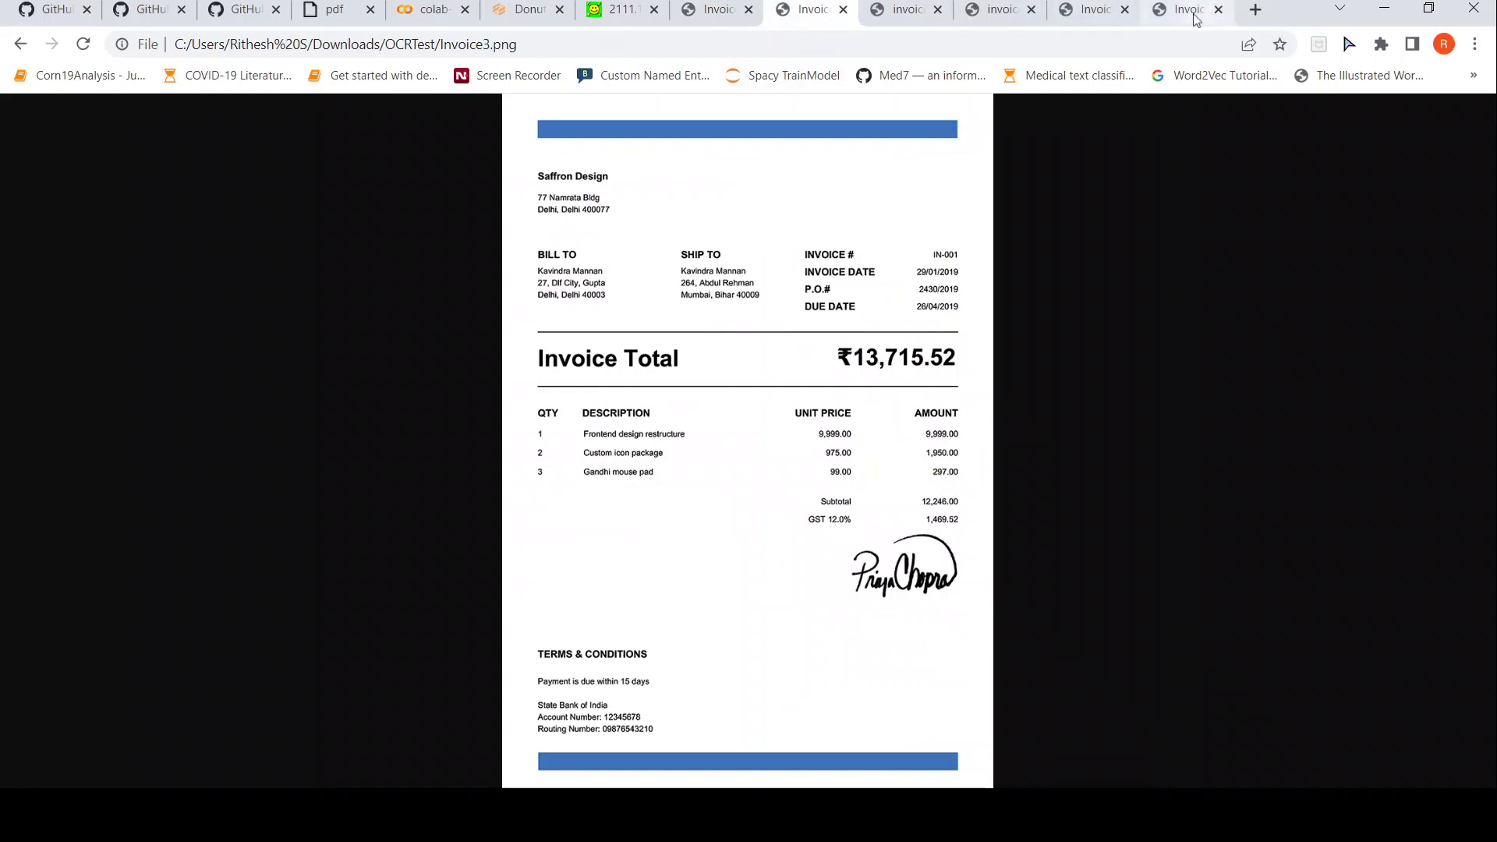
{"action": "left_click", "coordinate": [1167, 17]}
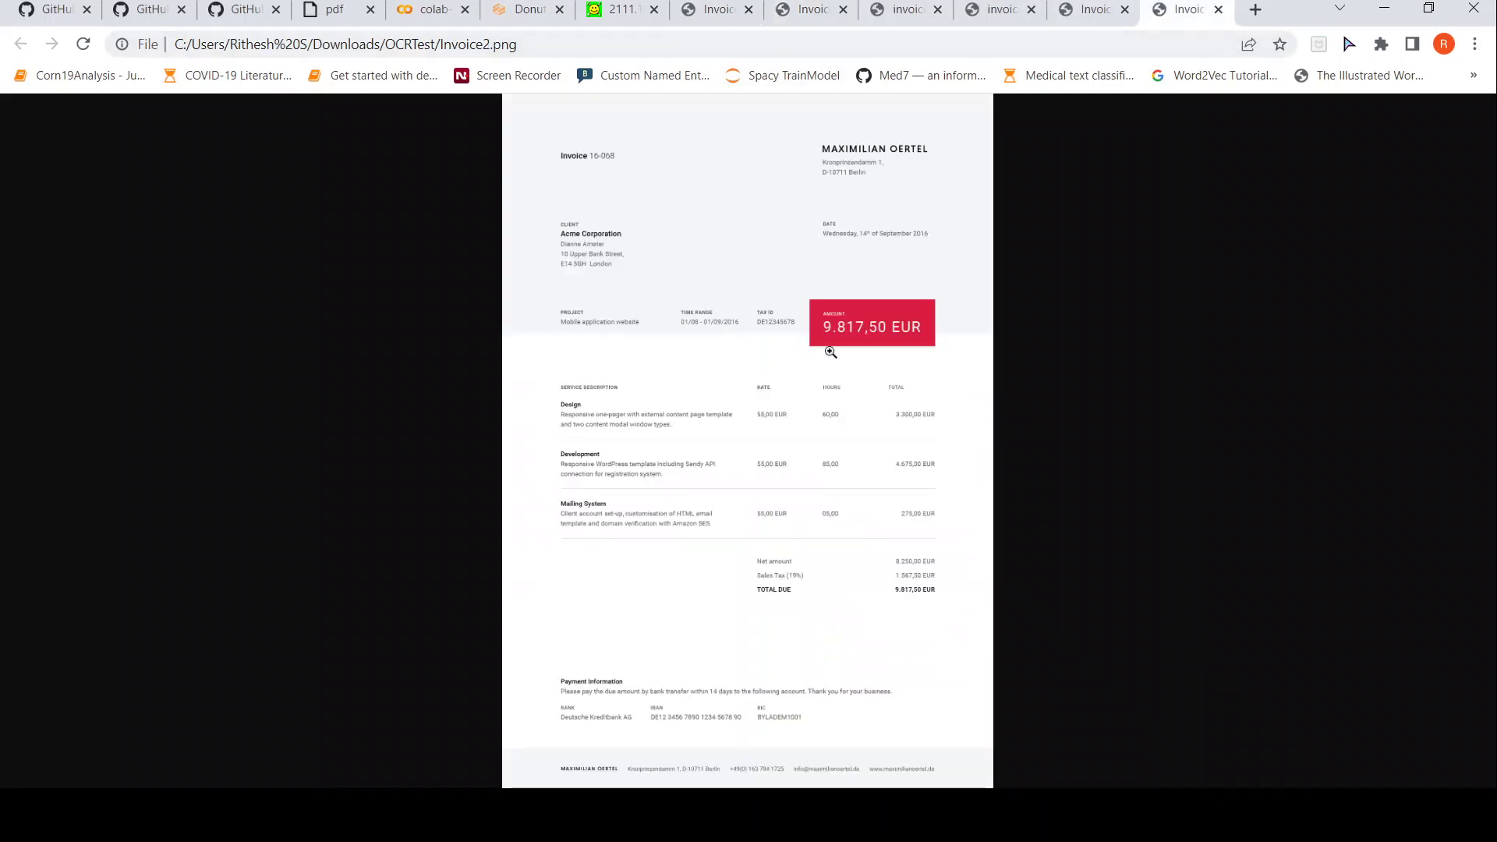
{"action": "left_click", "coordinate": [514, 13]}
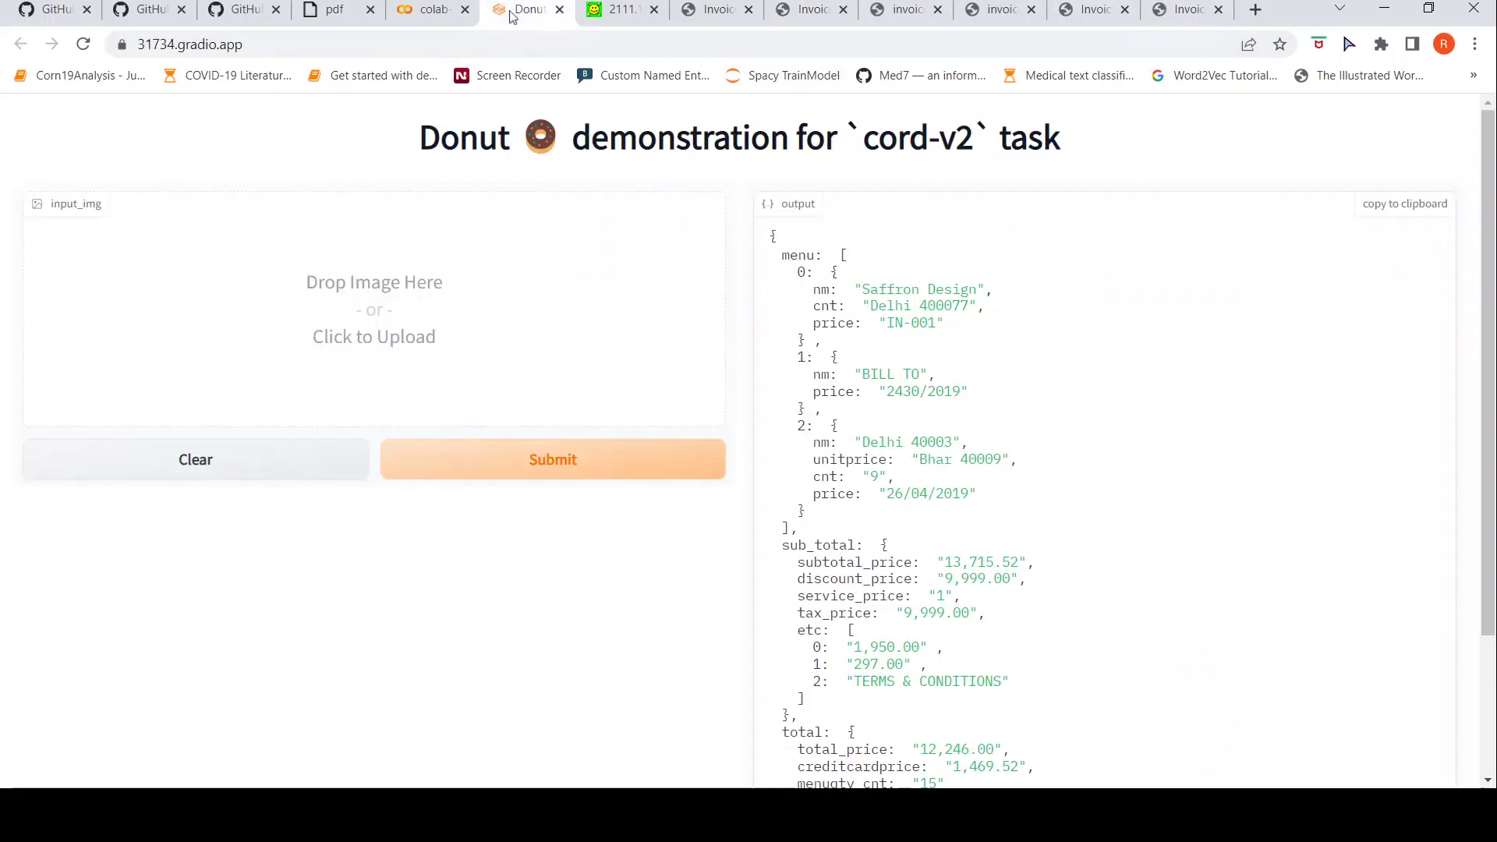
Upload Invoice2.png (Invoice 16-068), run Donut parsing, and view the original image
{"action": "left_click", "coordinate": [410, 338]}
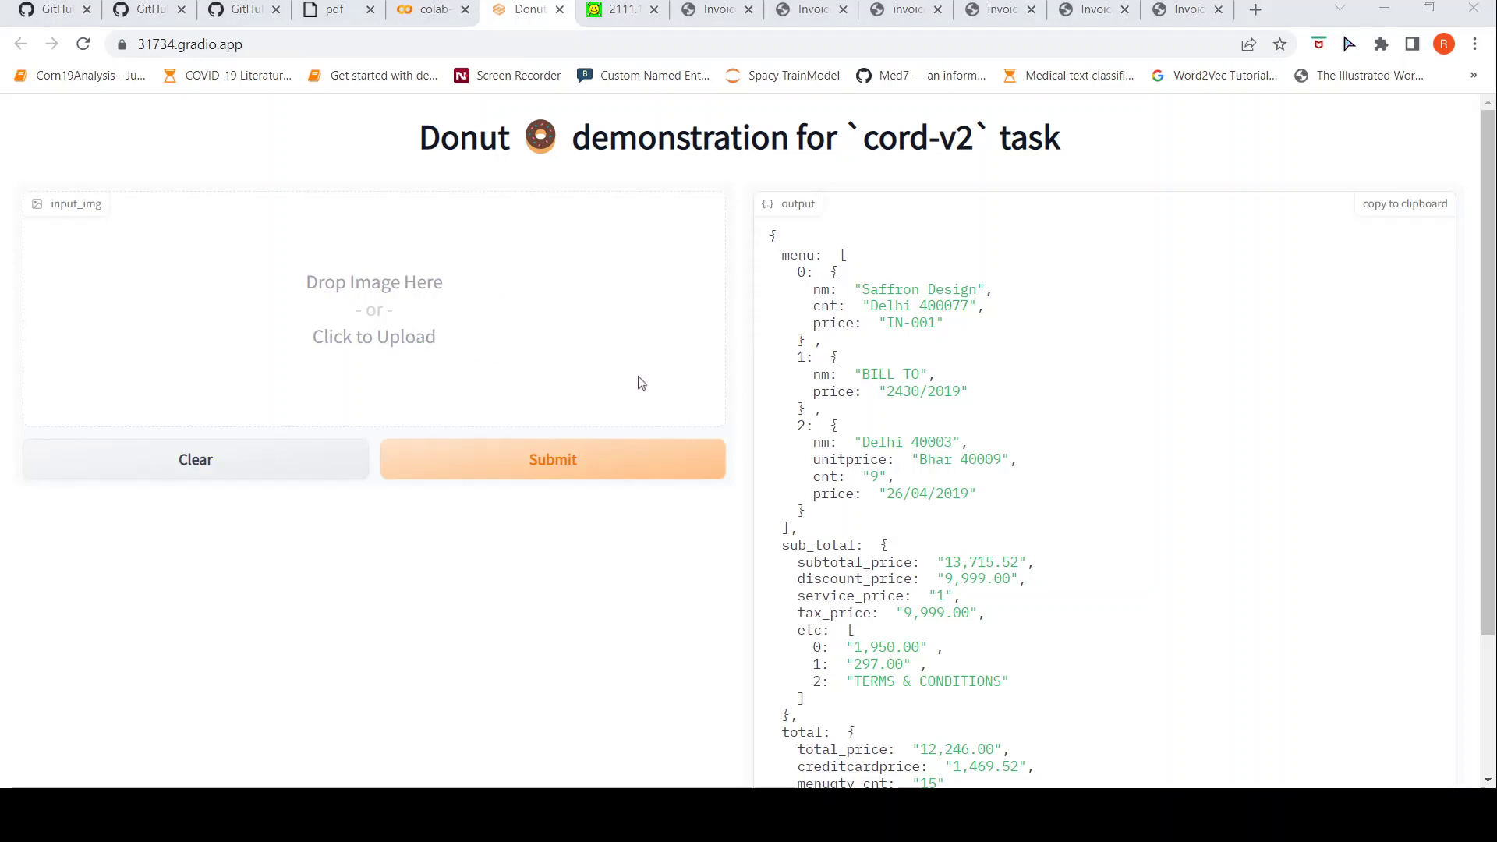
{"action": "left_click", "coordinate": [601, 468]}
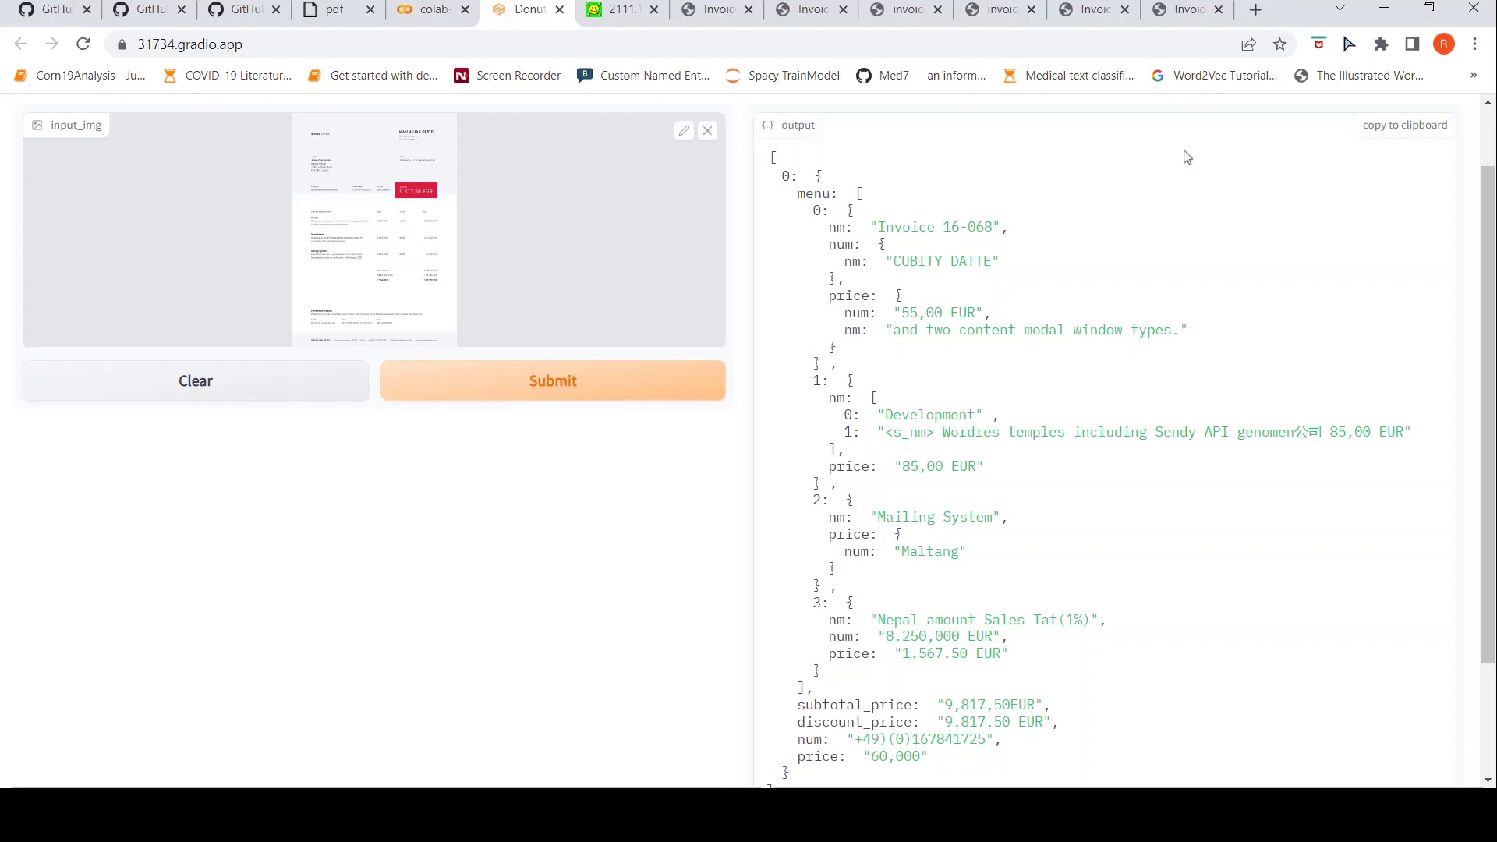
{"action": "left_click", "coordinate": [1193, 9]}
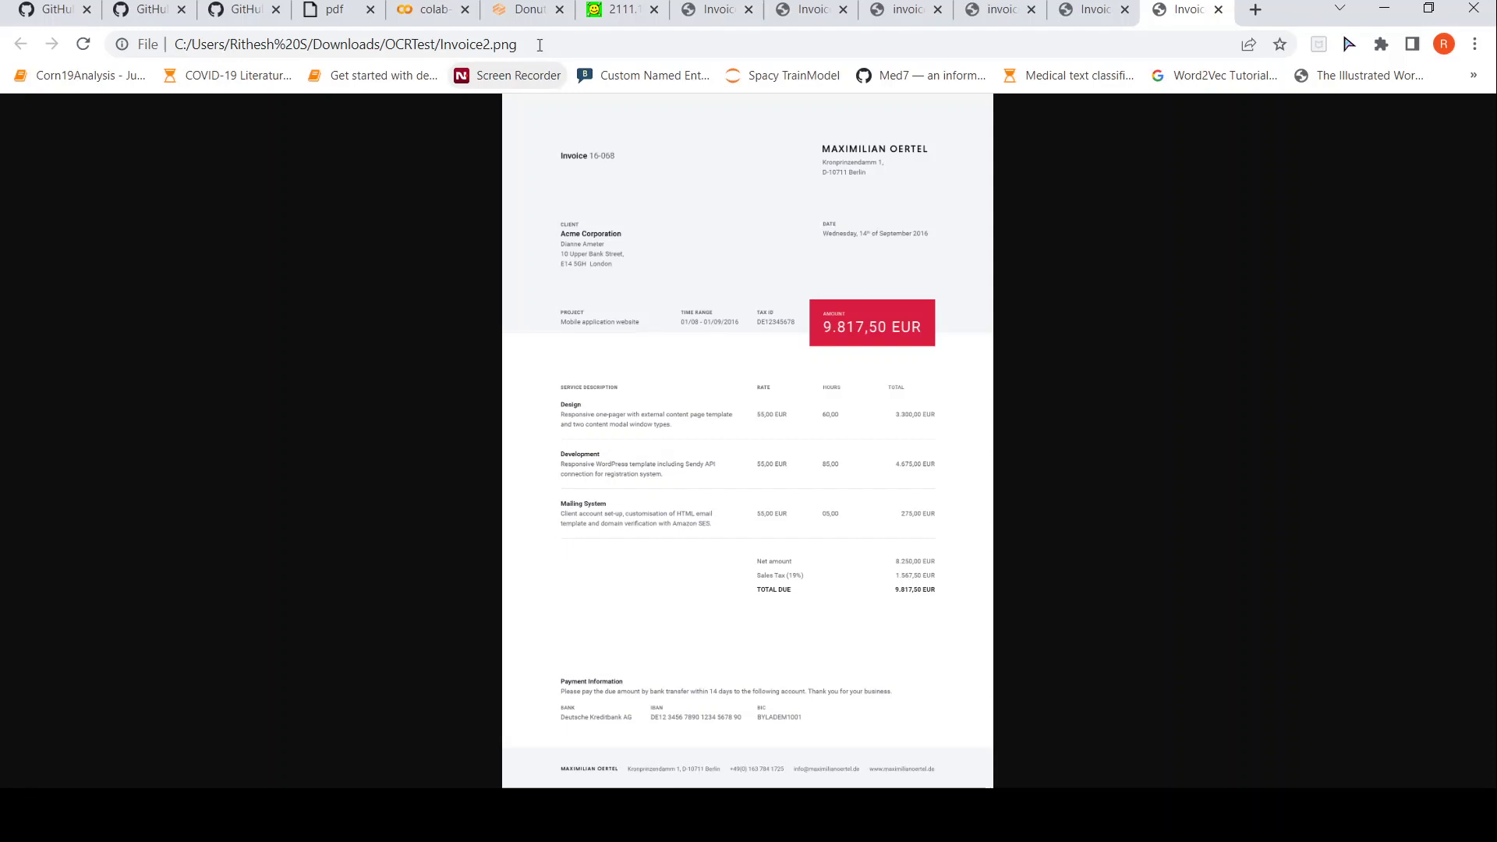
Check the JSON's Development and Mailing System items and 9,817,50EUR subtotal against Invoice2.png
{"action": "left_click", "coordinate": [518, 11]}
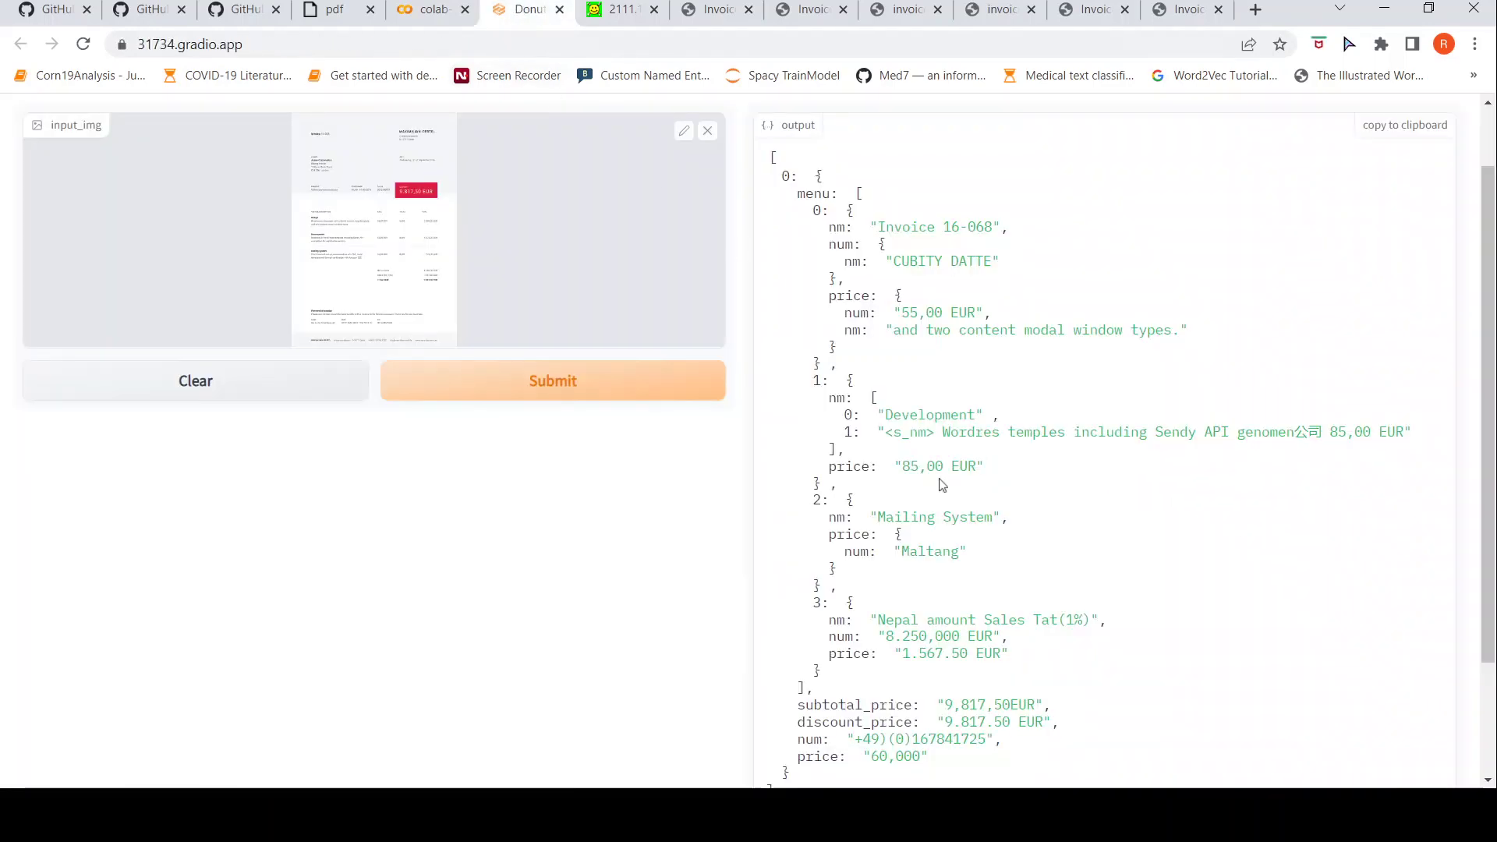
{"action": "left_click", "coordinate": [1186, 10]}
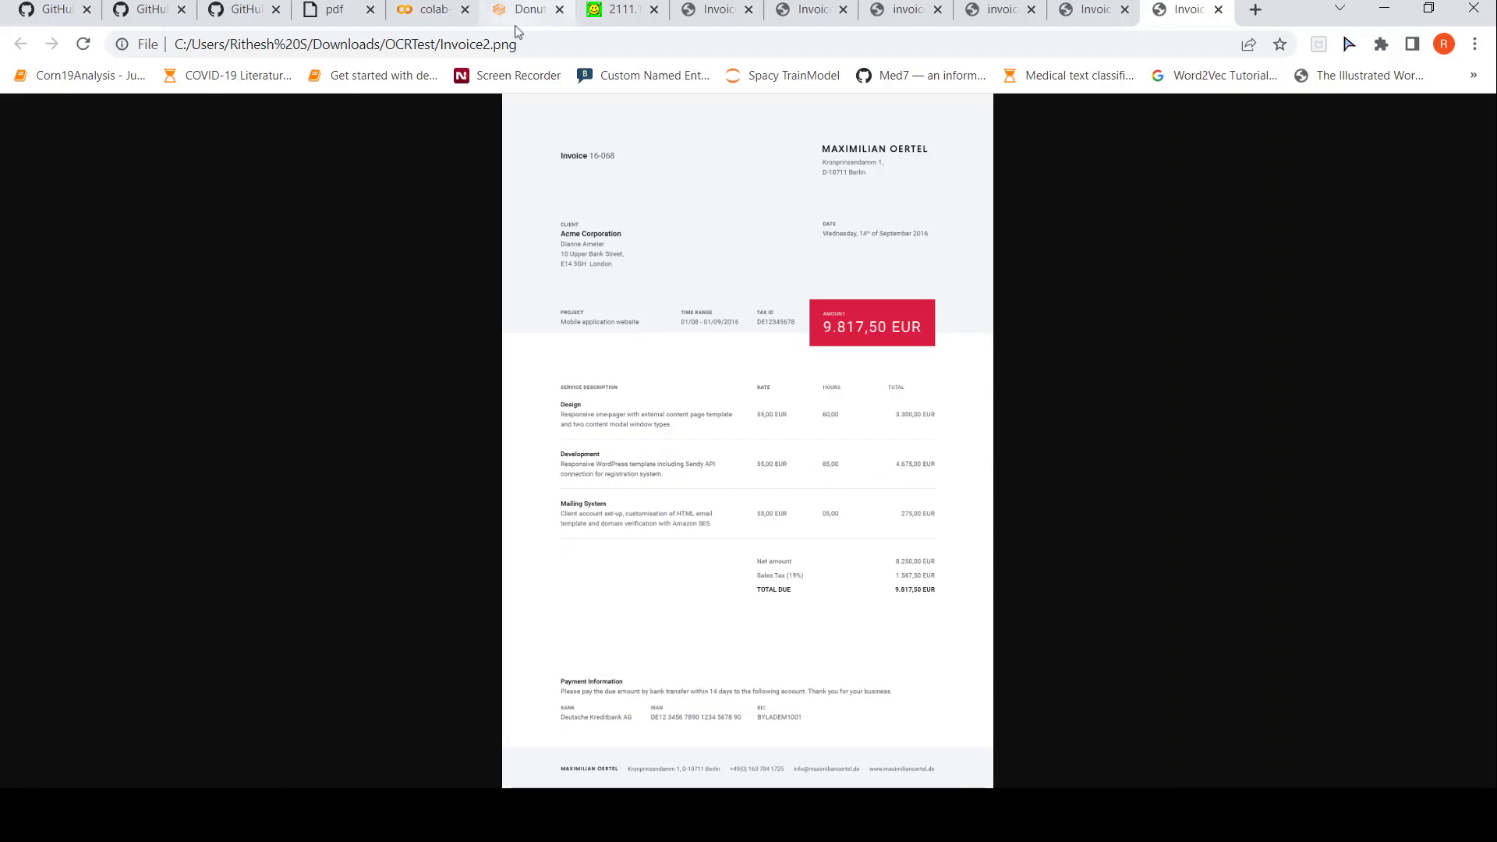
{"action": "left_click", "coordinate": [449, 11]}
{"action": "left_click", "coordinate": [535, 16]}
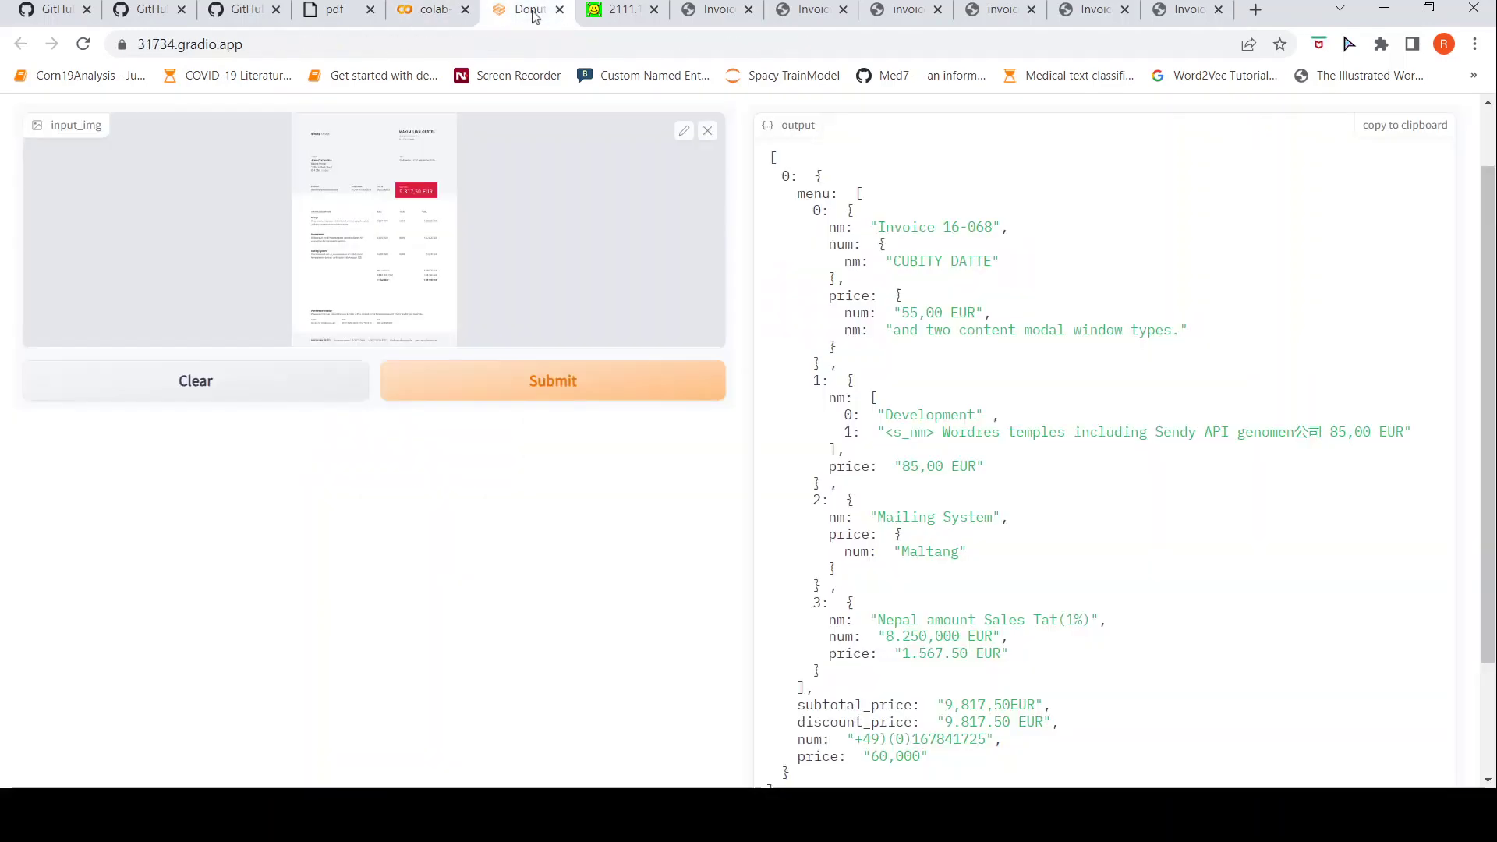
{"action": "scroll", "coordinate": [1223, 331], "scroll_direction": "up", "scroll_amount": 2}
{"action": "scroll", "coordinate": [1222, 331], "scroll_direction": "down", "scroll_amount": 3}
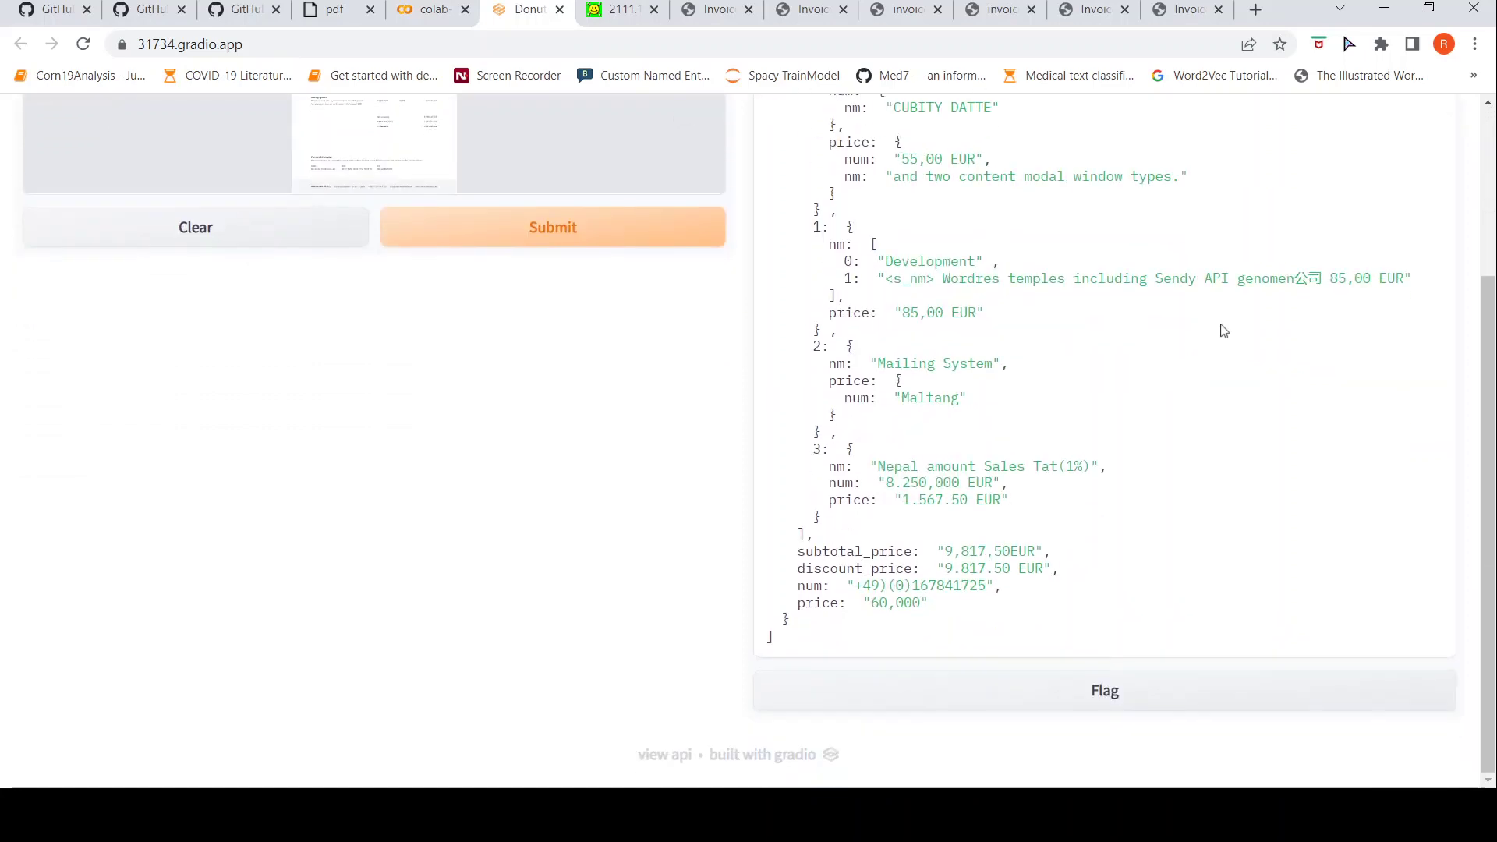
{"action": "scroll", "coordinate": [624, 305], "scroll_direction": "up", "scroll_amount": 3}
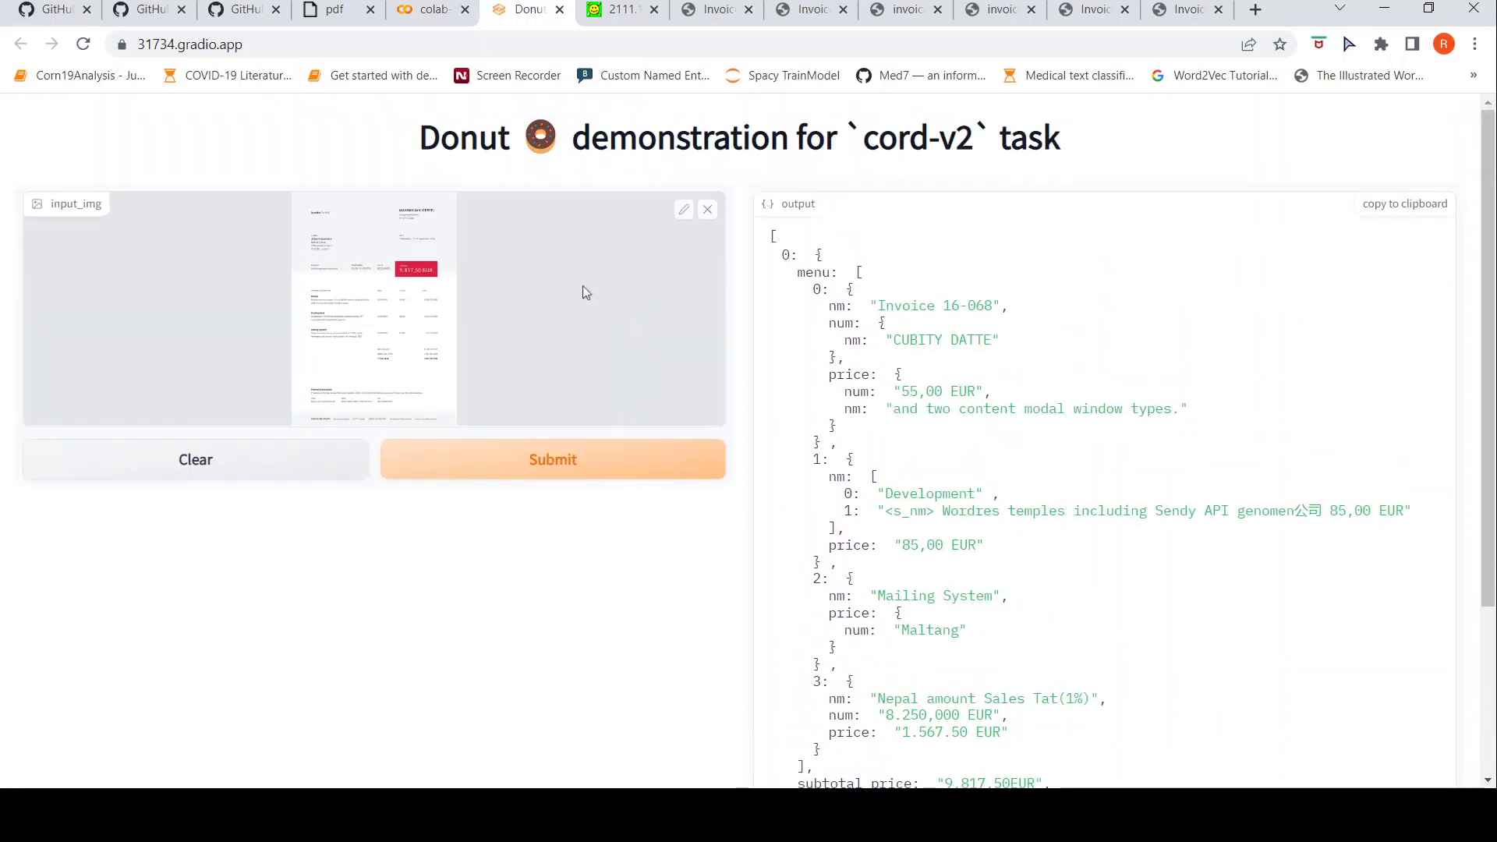
Review the web demo table in the clovaai/donut README, then view the BigCo Invoice.png
{"action": "left_click", "coordinate": [147, 11]}
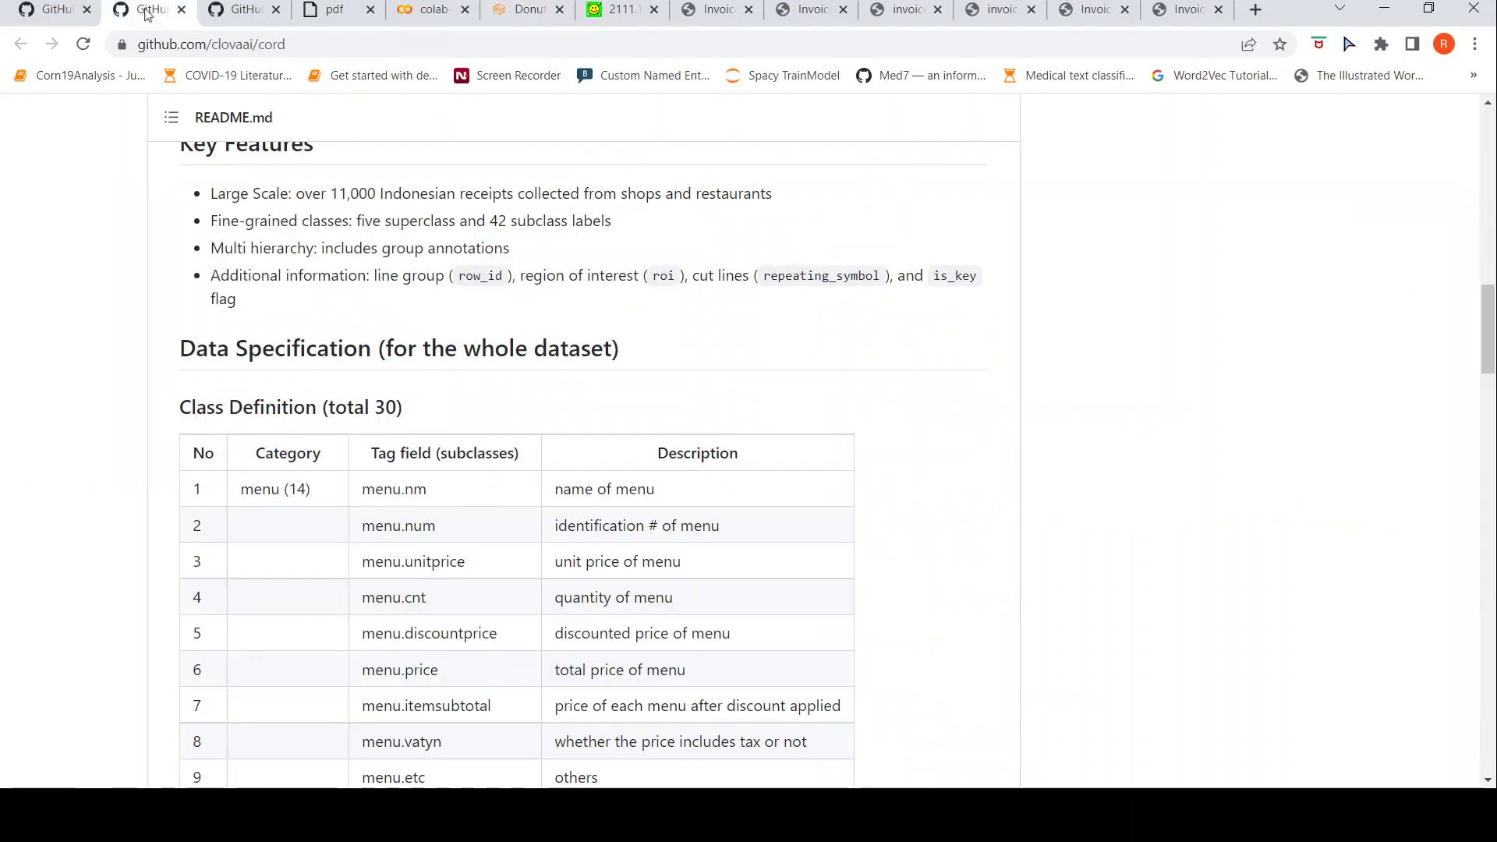
{"action": "left_click", "coordinate": [74, 12]}
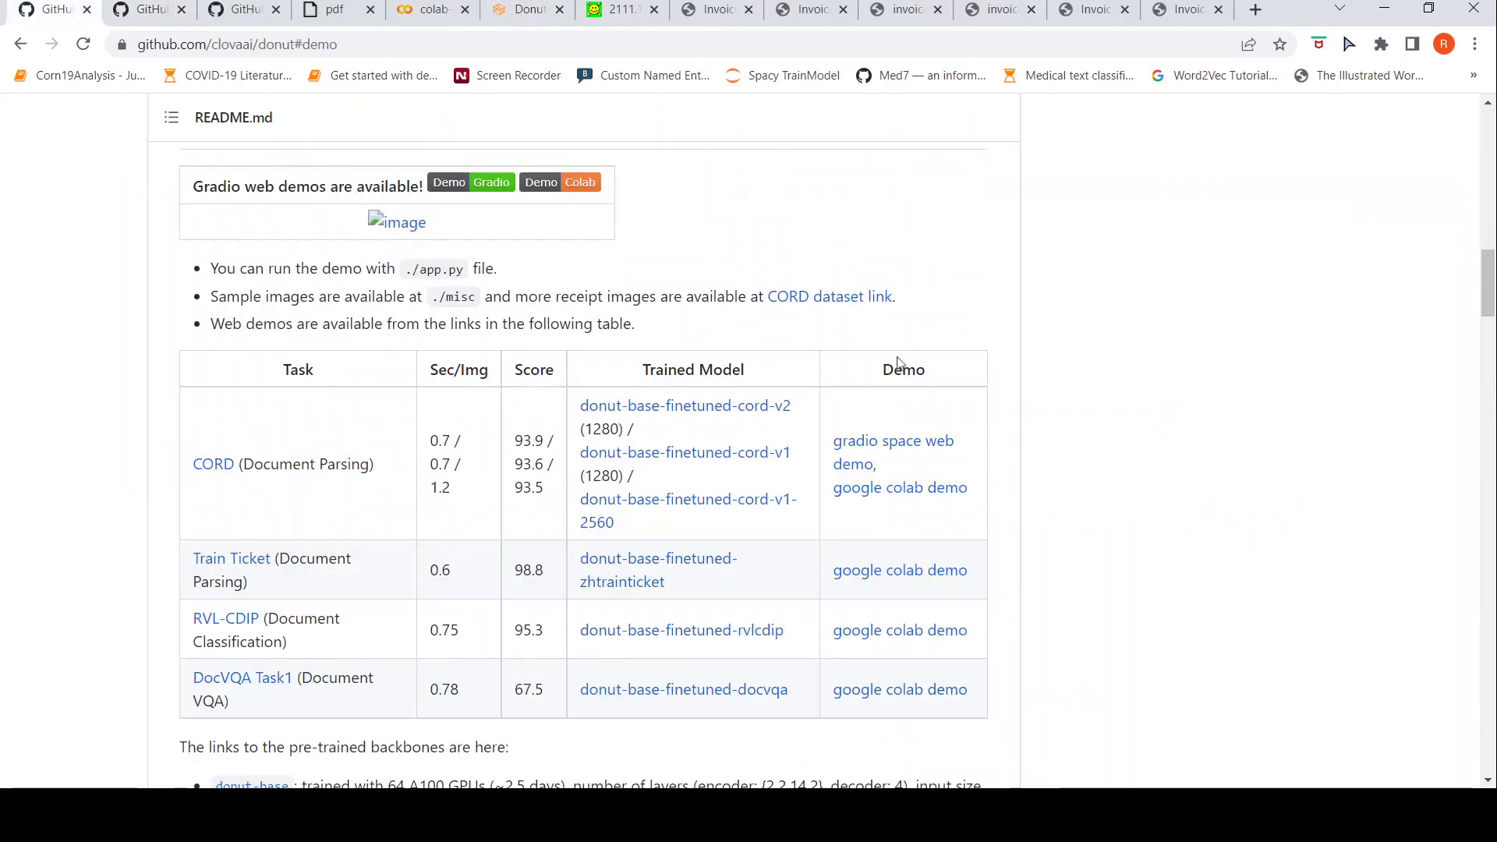
{"action": "scroll", "coordinate": [1112, 480], "scroll_direction": "up", "scroll_amount": 6}
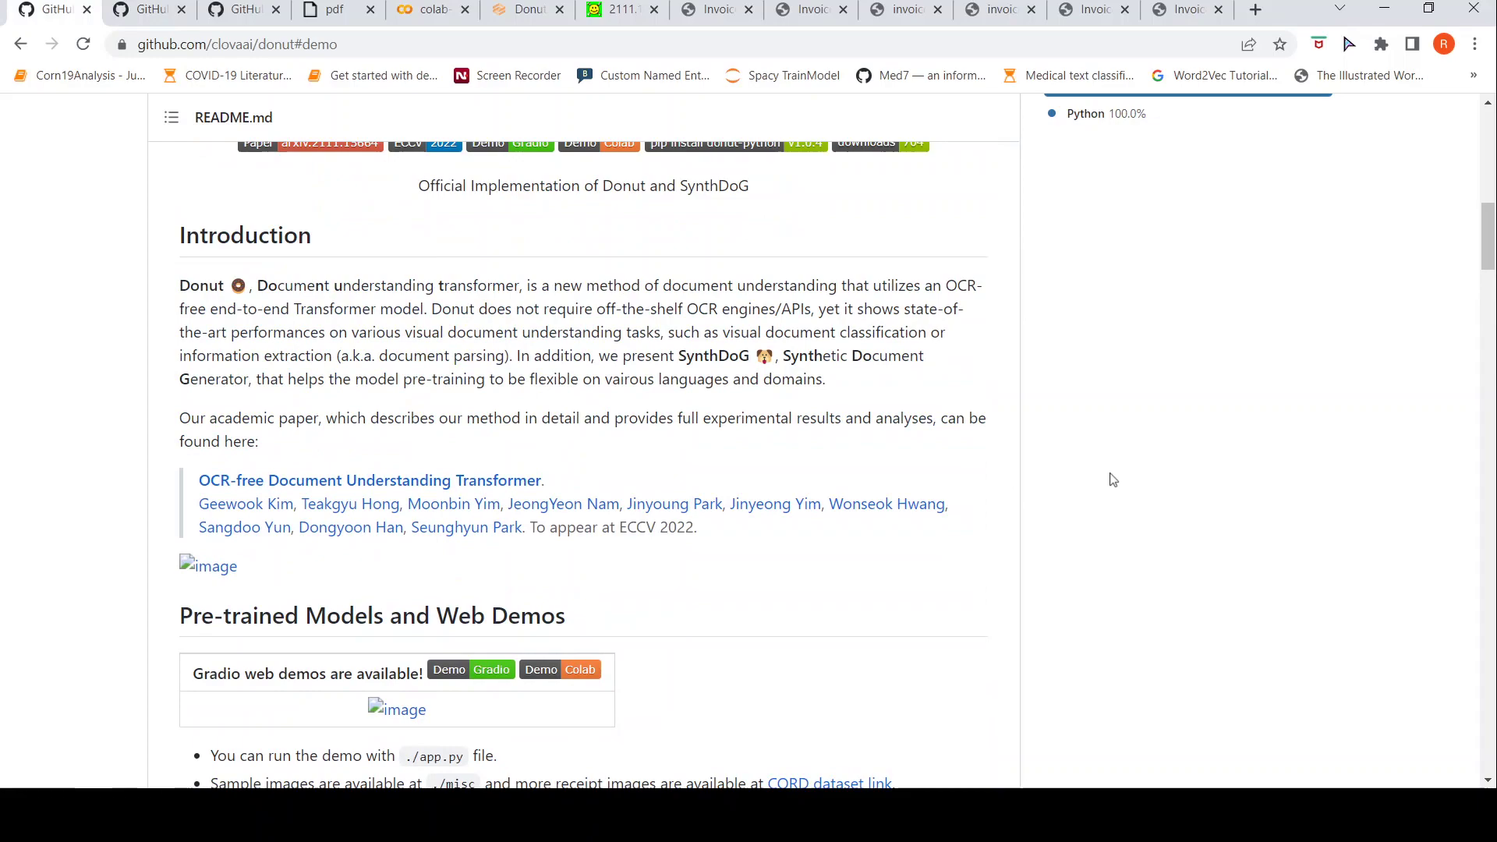
{"action": "scroll", "coordinate": [1112, 480], "scroll_direction": "down", "scroll_amount": 4}
{"action": "scroll", "coordinate": [1112, 480], "scroll_direction": "up", "scroll_amount": 6}
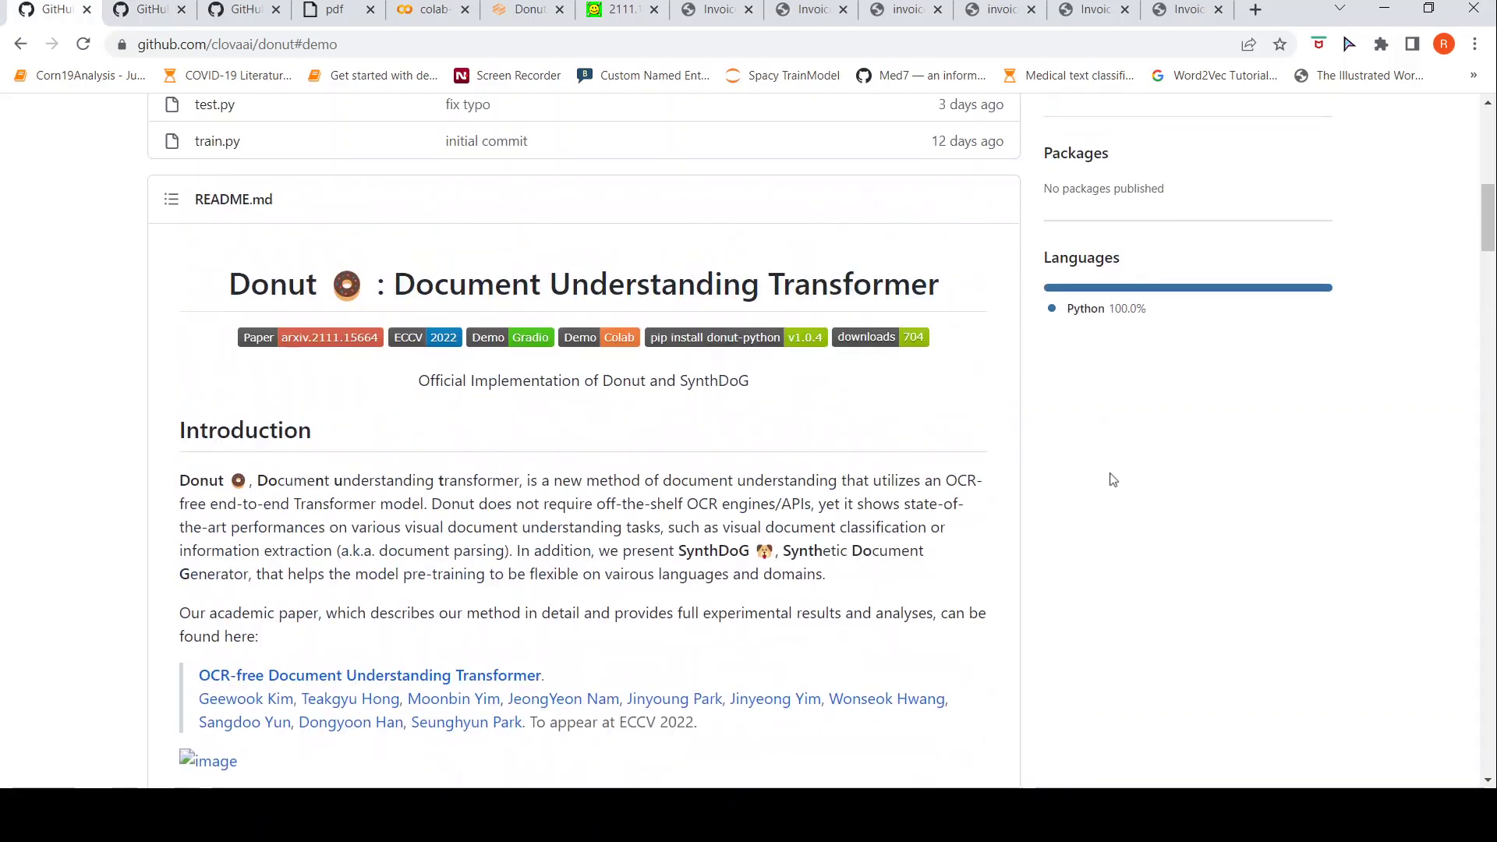
{"action": "scroll", "coordinate": [1111, 480], "scroll_direction": "down", "scroll_amount": 5}
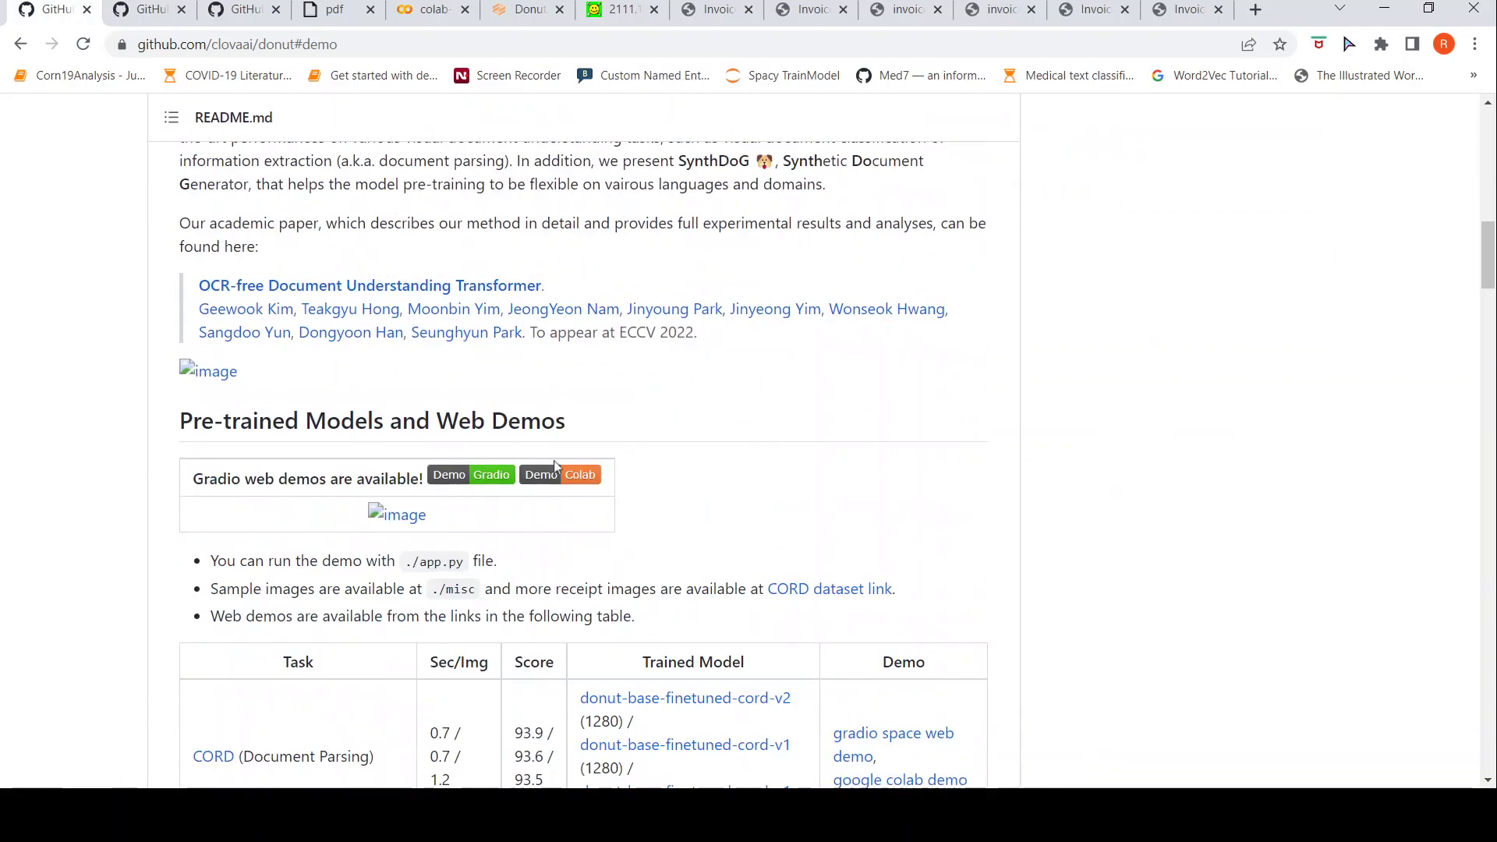
{"action": "scroll", "coordinate": [805, 583], "scroll_direction": "down", "scroll_amount": 5}
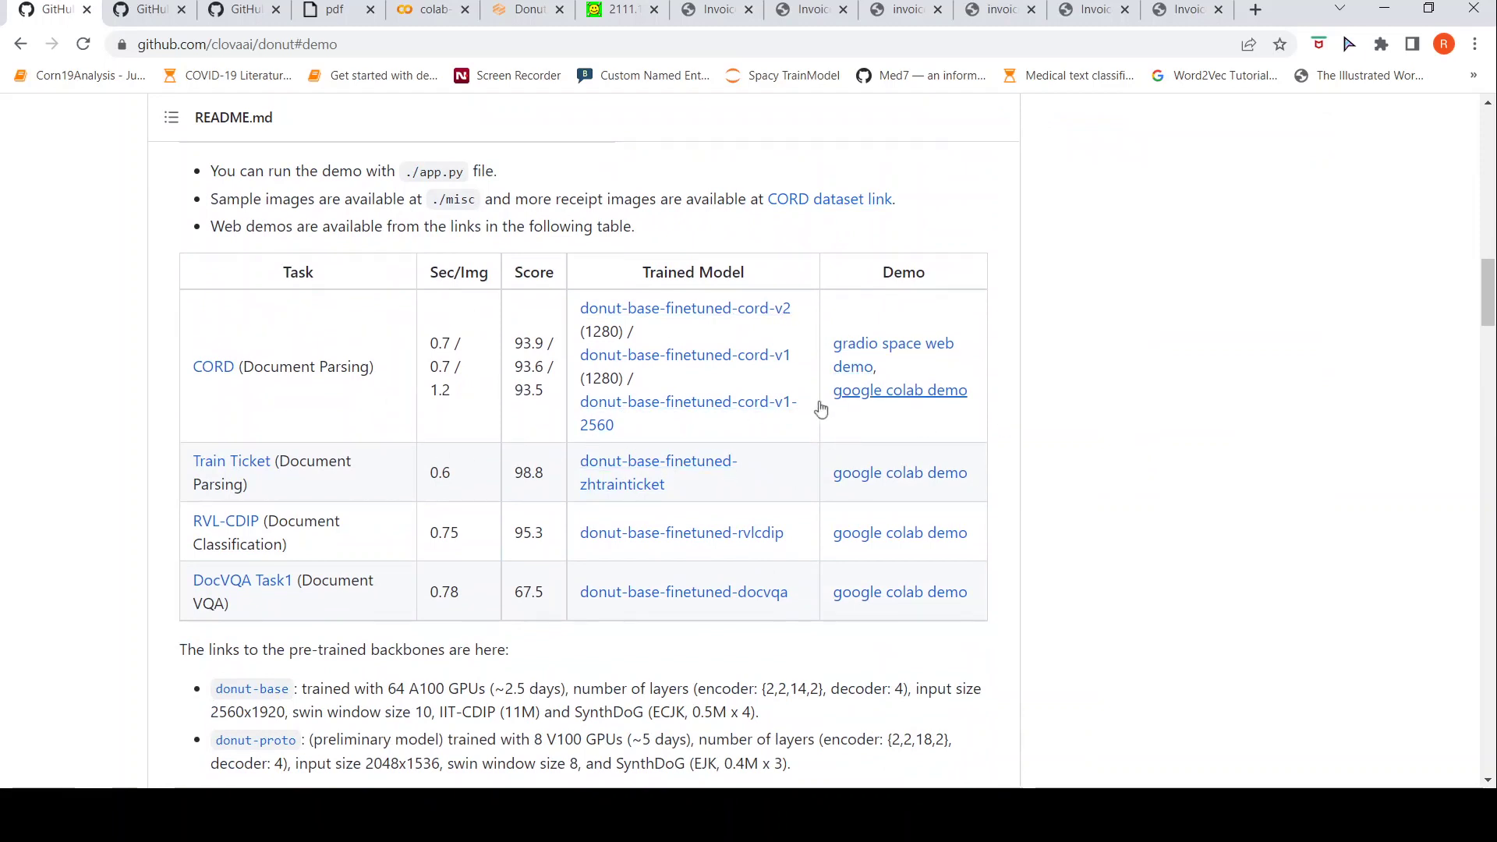
{"action": "scroll", "coordinate": [1024, 372], "scroll_direction": "up", "scroll_amount": 5}
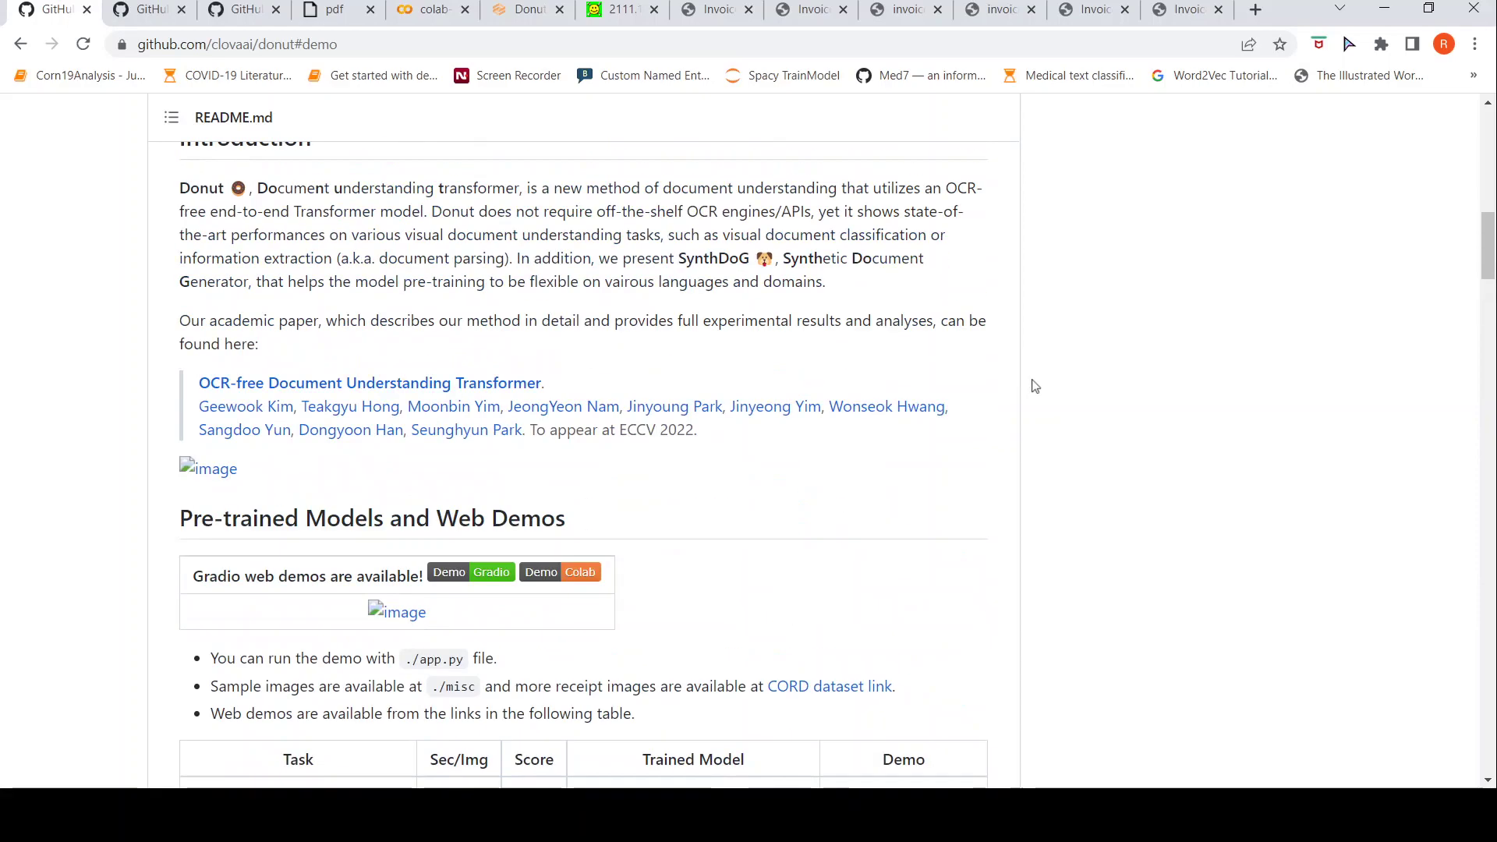
{"action": "scroll", "coordinate": [682, 368], "scroll_direction": "up", "scroll_amount": 5}
{"action": "scroll", "coordinate": [682, 368], "scroll_direction": "up", "scroll_amount": 8}
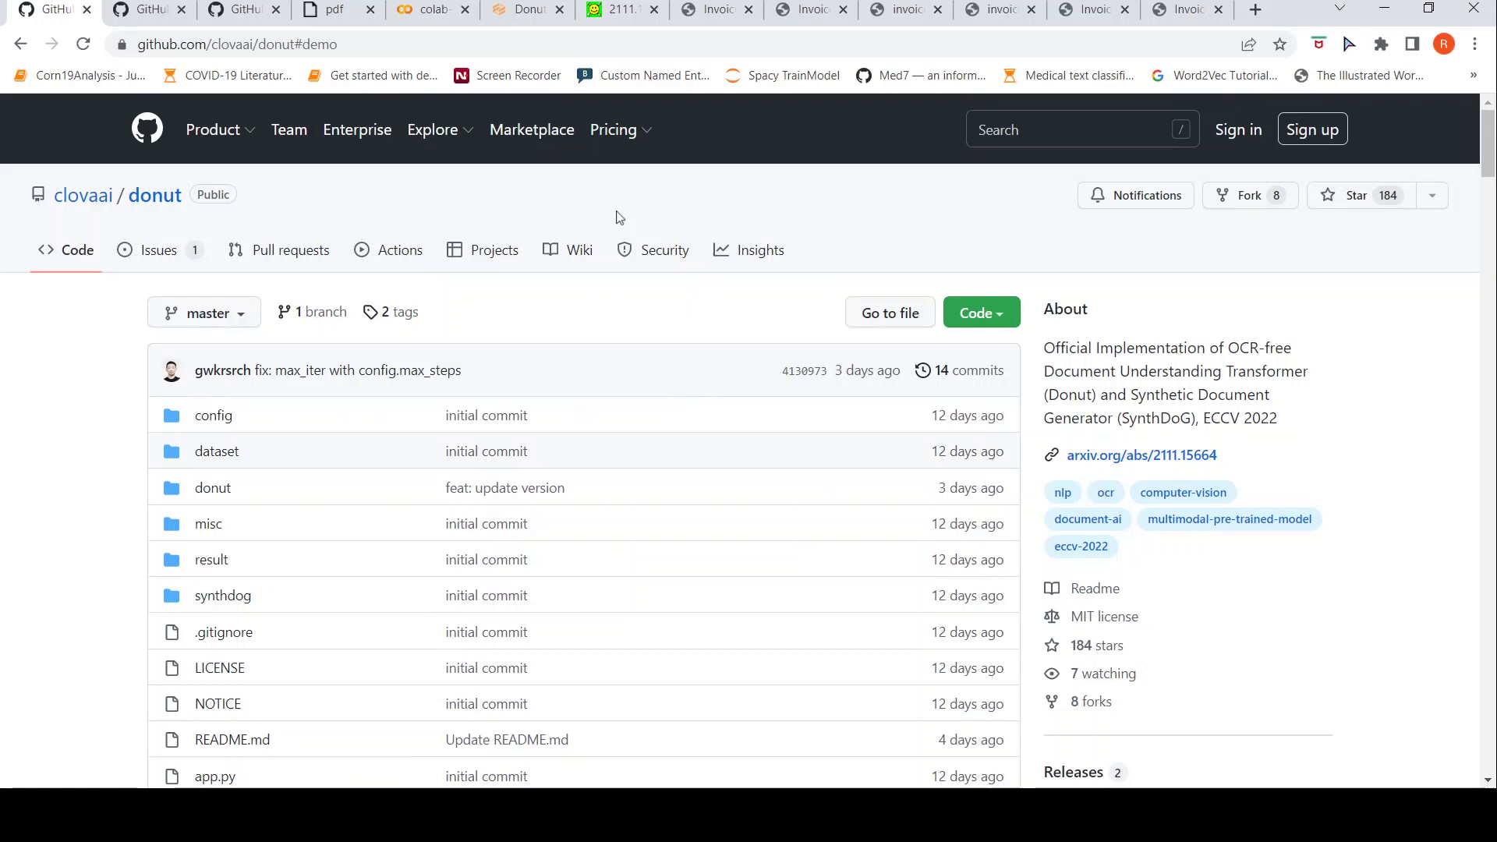
{"action": "left_click", "coordinate": [711, 9]}
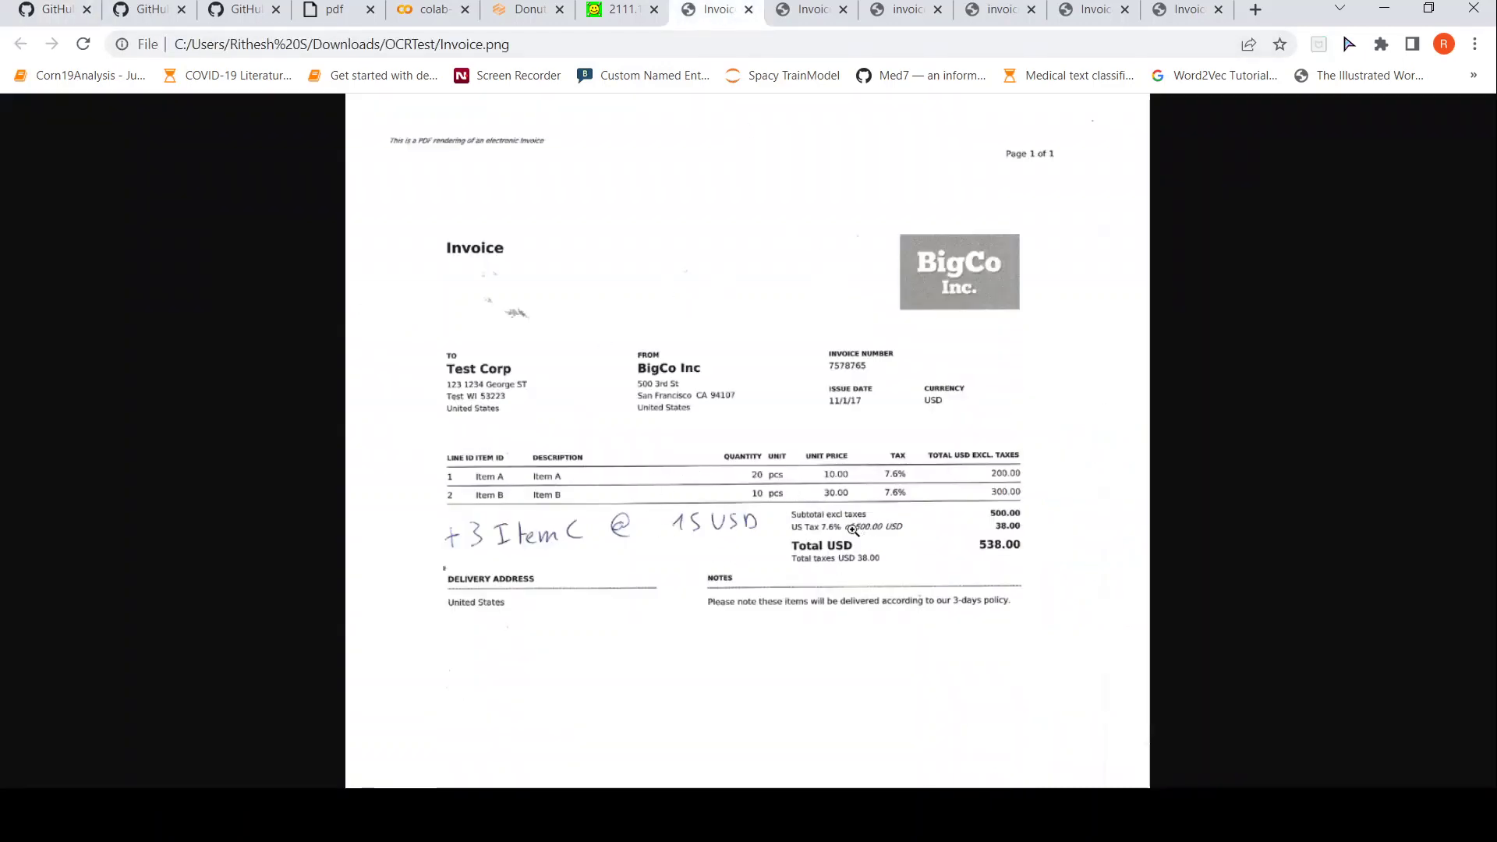
Look over the CORD class table, the CORD paper and Invoice3.png, then return to the Donut README
{"action": "left_click", "coordinate": [251, 11]}
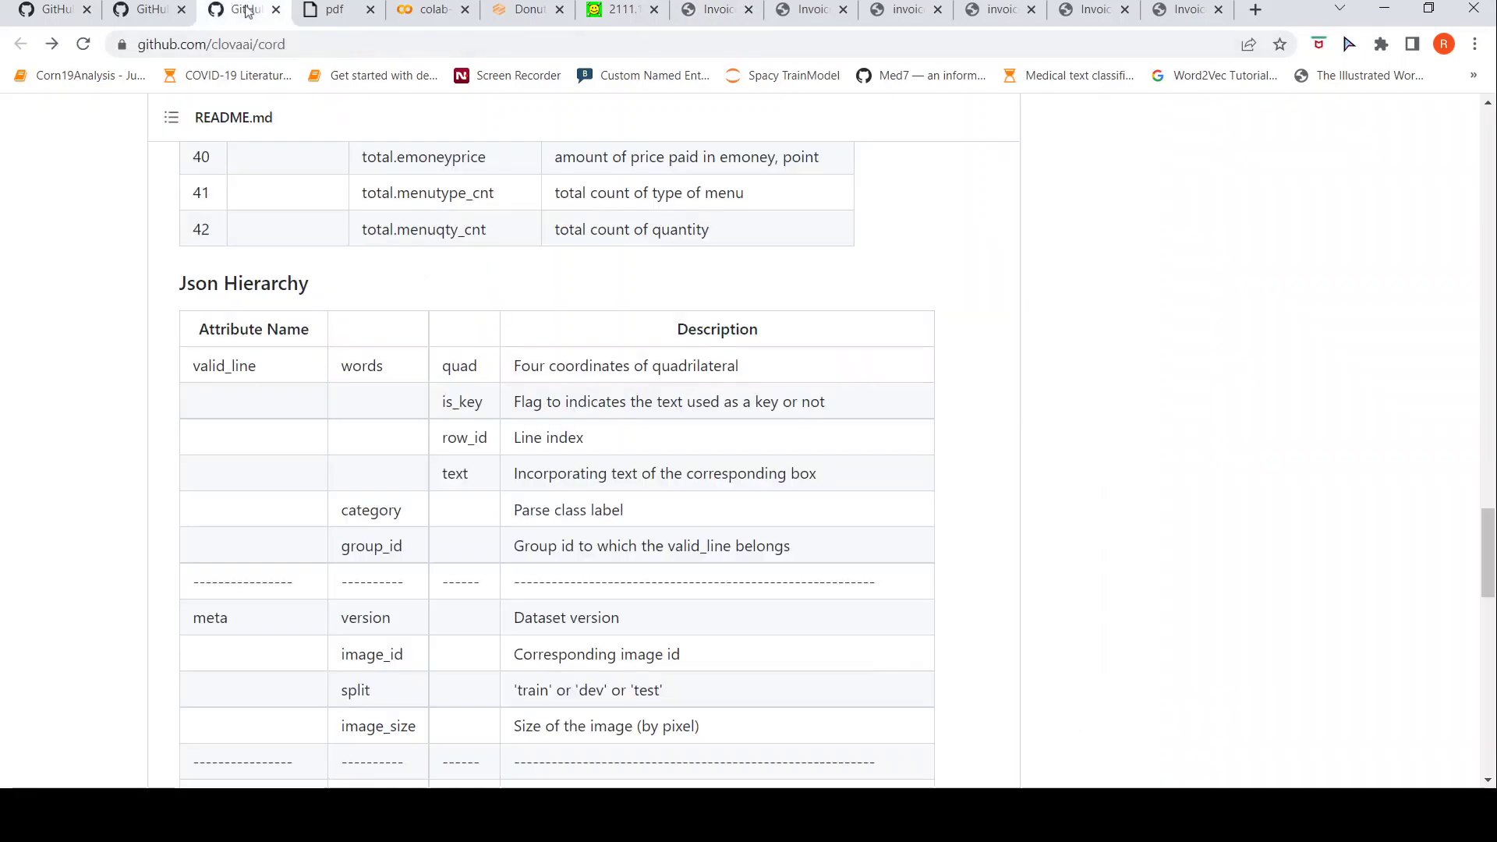
{"action": "scroll", "coordinate": [524, 340], "scroll_direction": "up", "scroll_amount": 5}
{"action": "scroll", "coordinate": [524, 339], "scroll_direction": "up", "scroll_amount": 4}
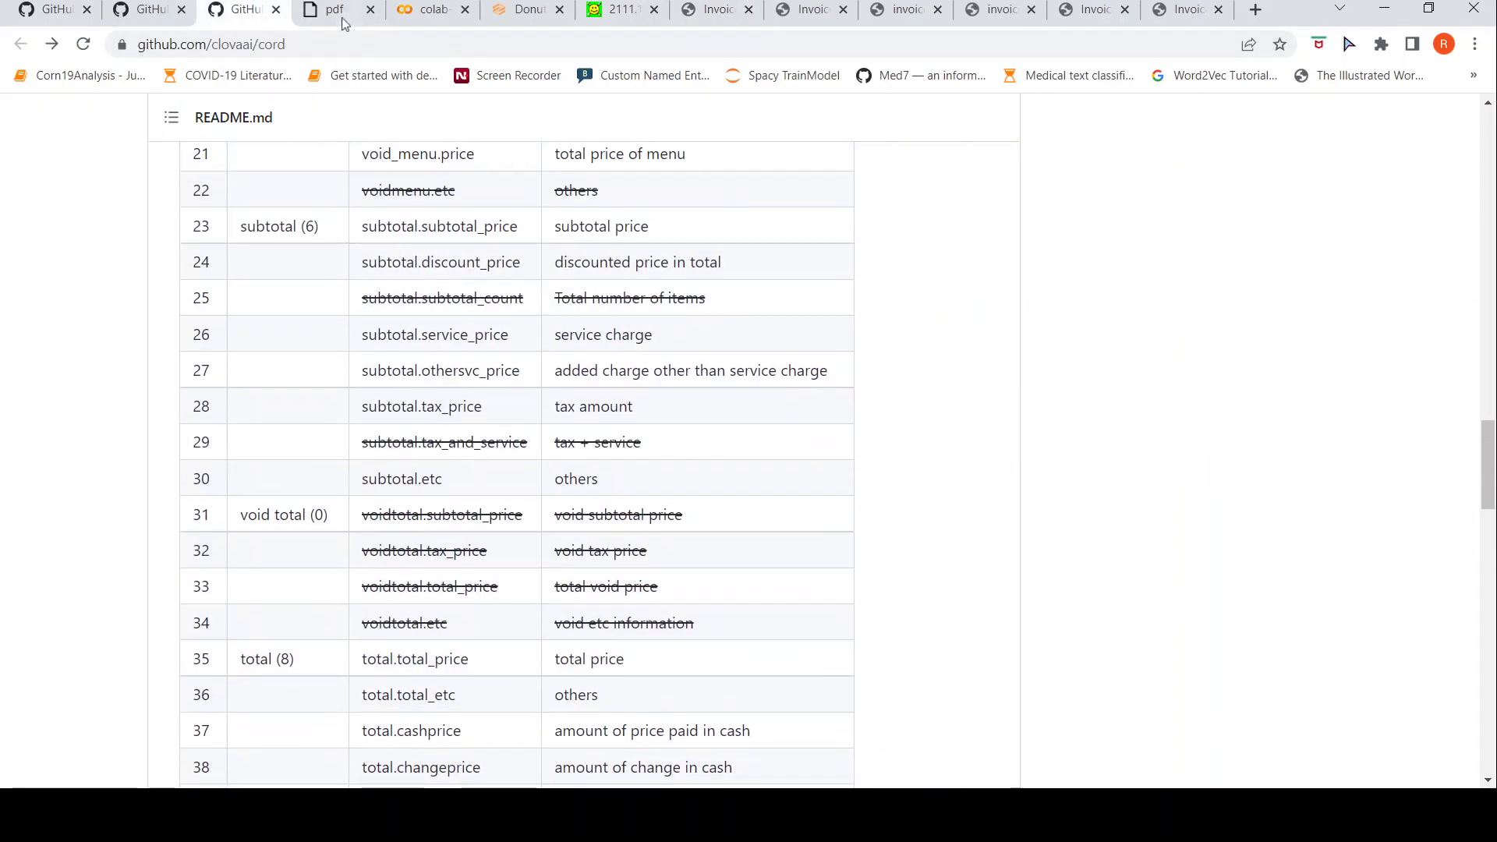
{"action": "left_click", "coordinate": [343, 11]}
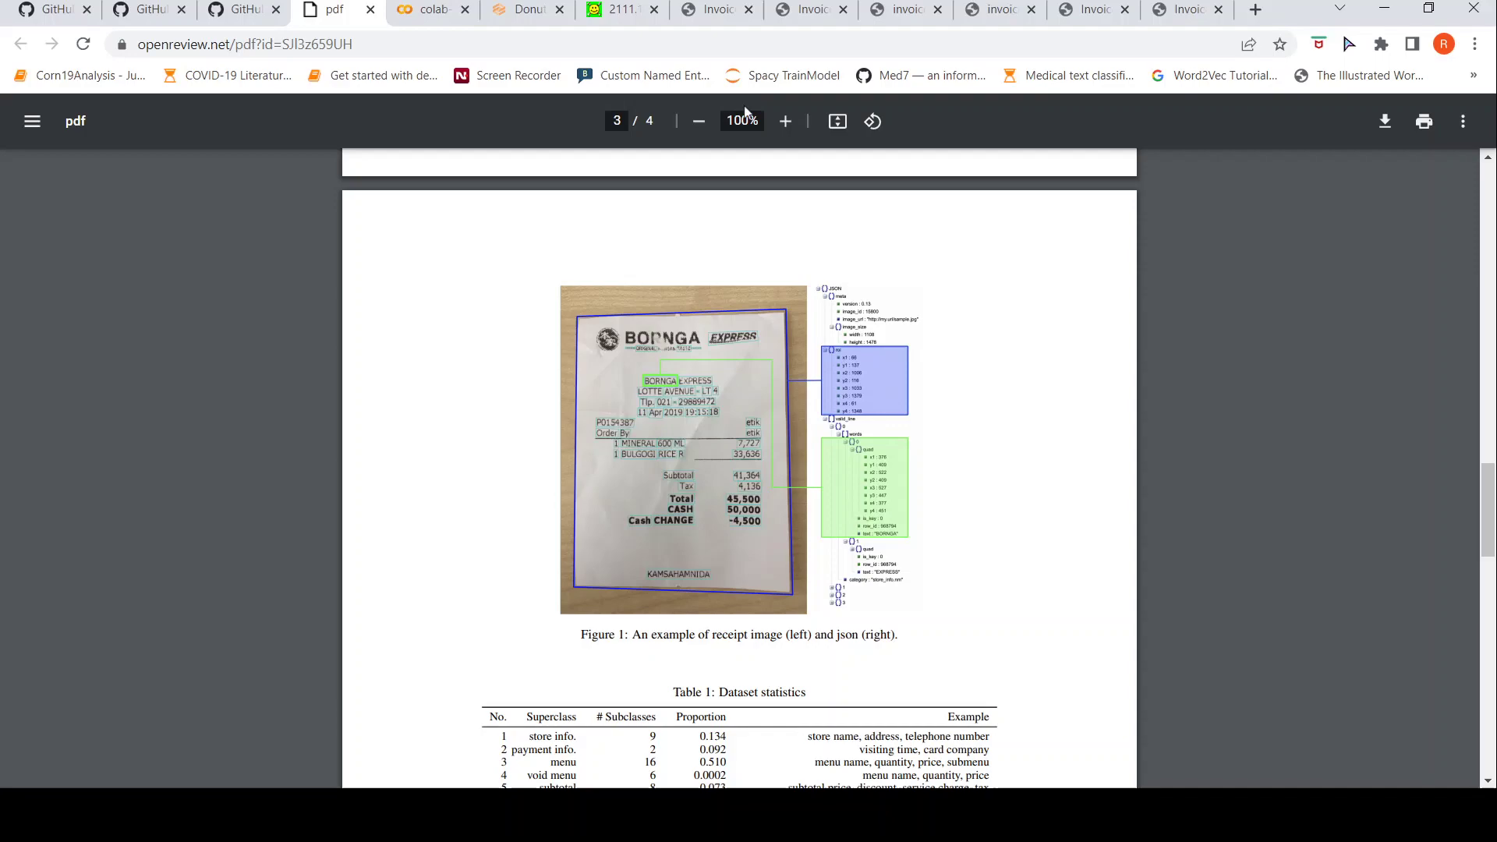
{"action": "left_click", "coordinate": [811, 10]}
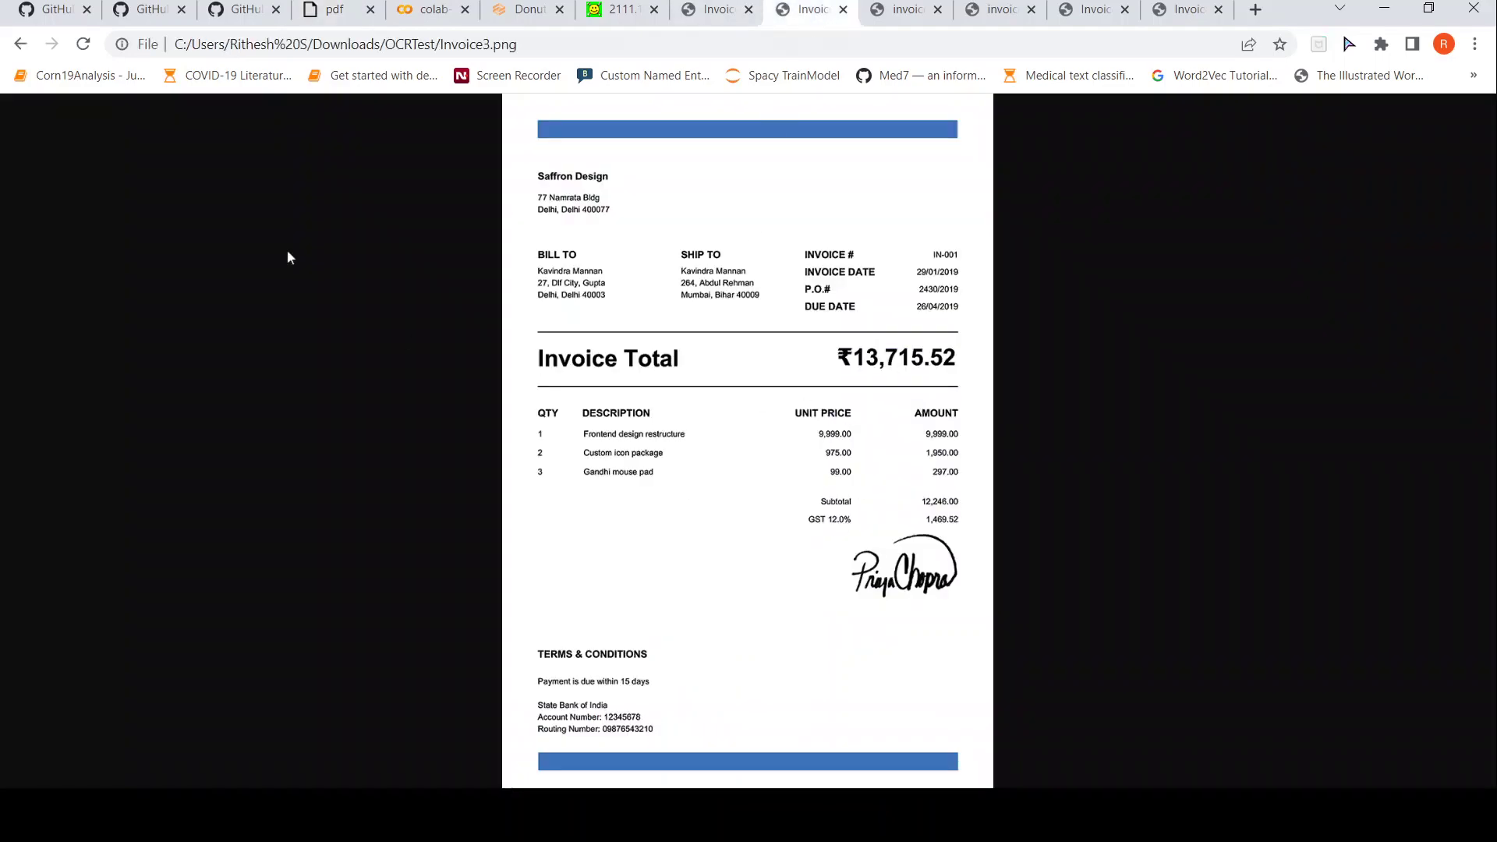
{"action": "left_click", "coordinate": [67, 17]}
{"action": "scroll", "coordinate": [607, 475], "scroll_direction": "down", "scroll_amount": 20}
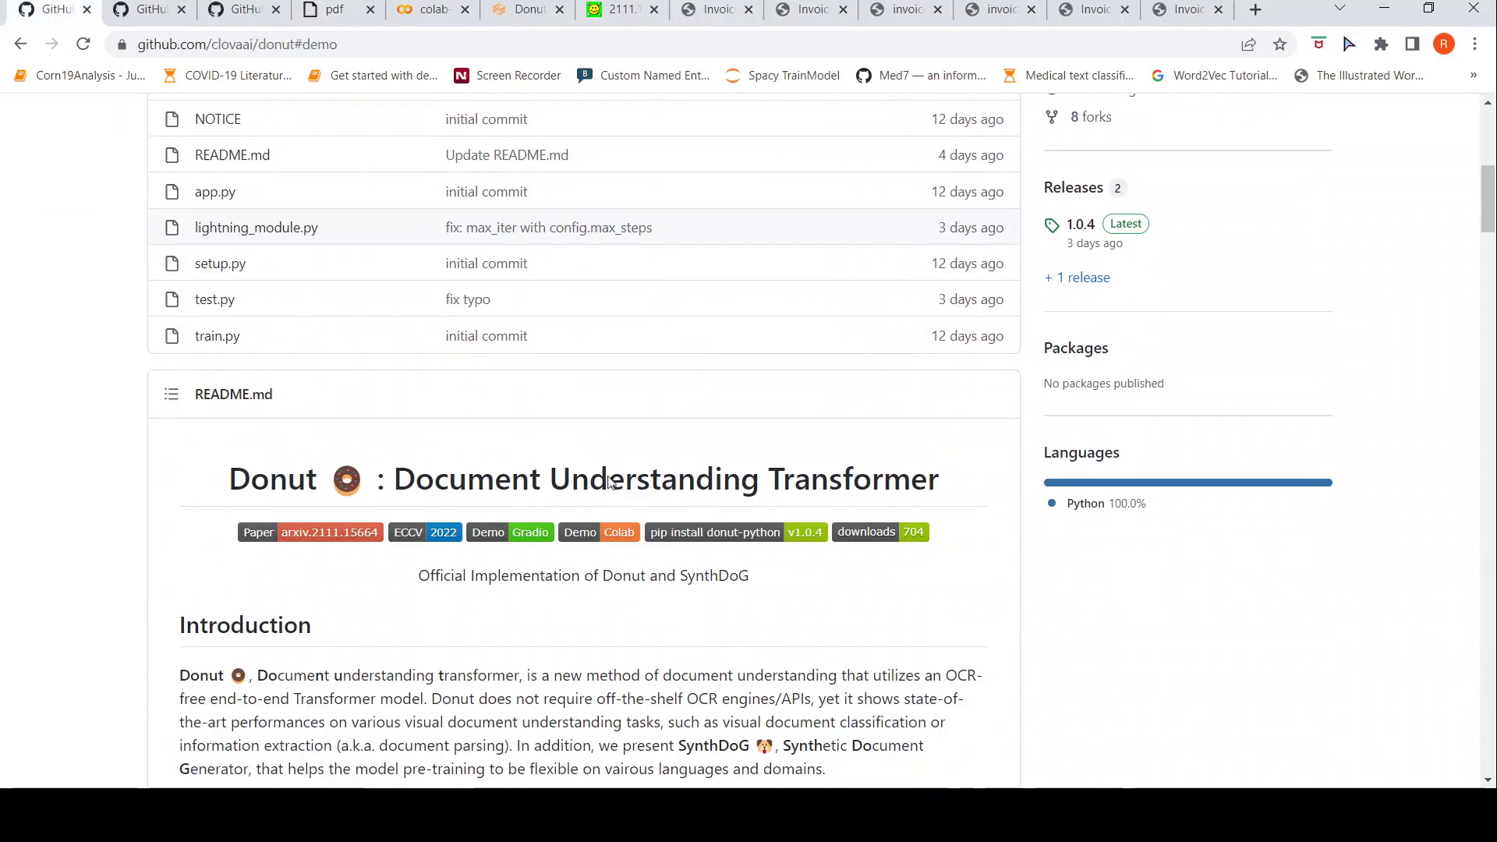
{"action": "scroll", "coordinate": [610, 485], "scroll_direction": "down", "scroll_amount": 5}
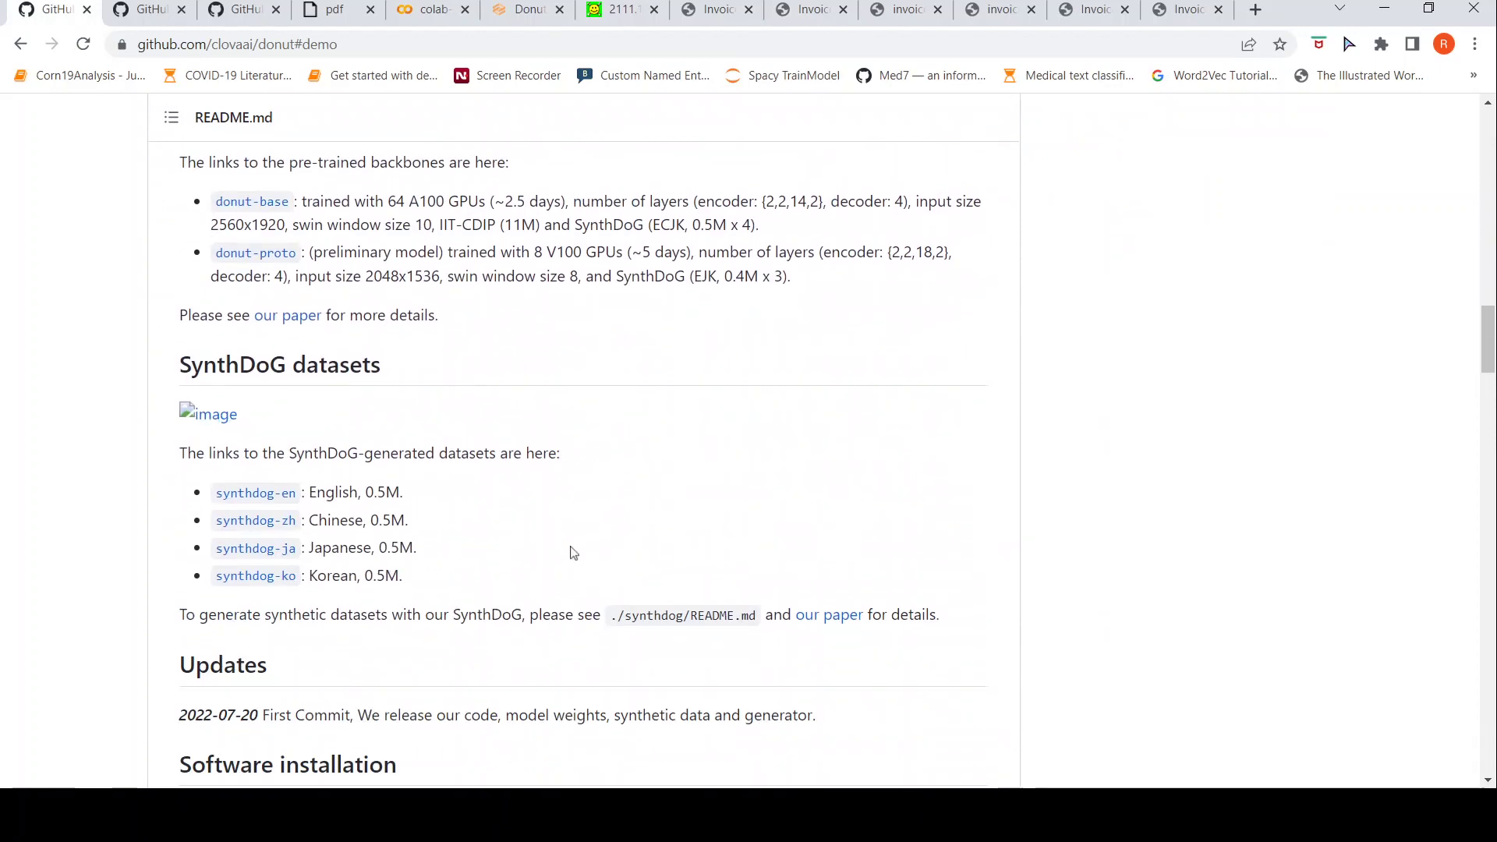
{"action": "scroll", "coordinate": [573, 552], "scroll_direction": "up", "scroll_amount": 20}
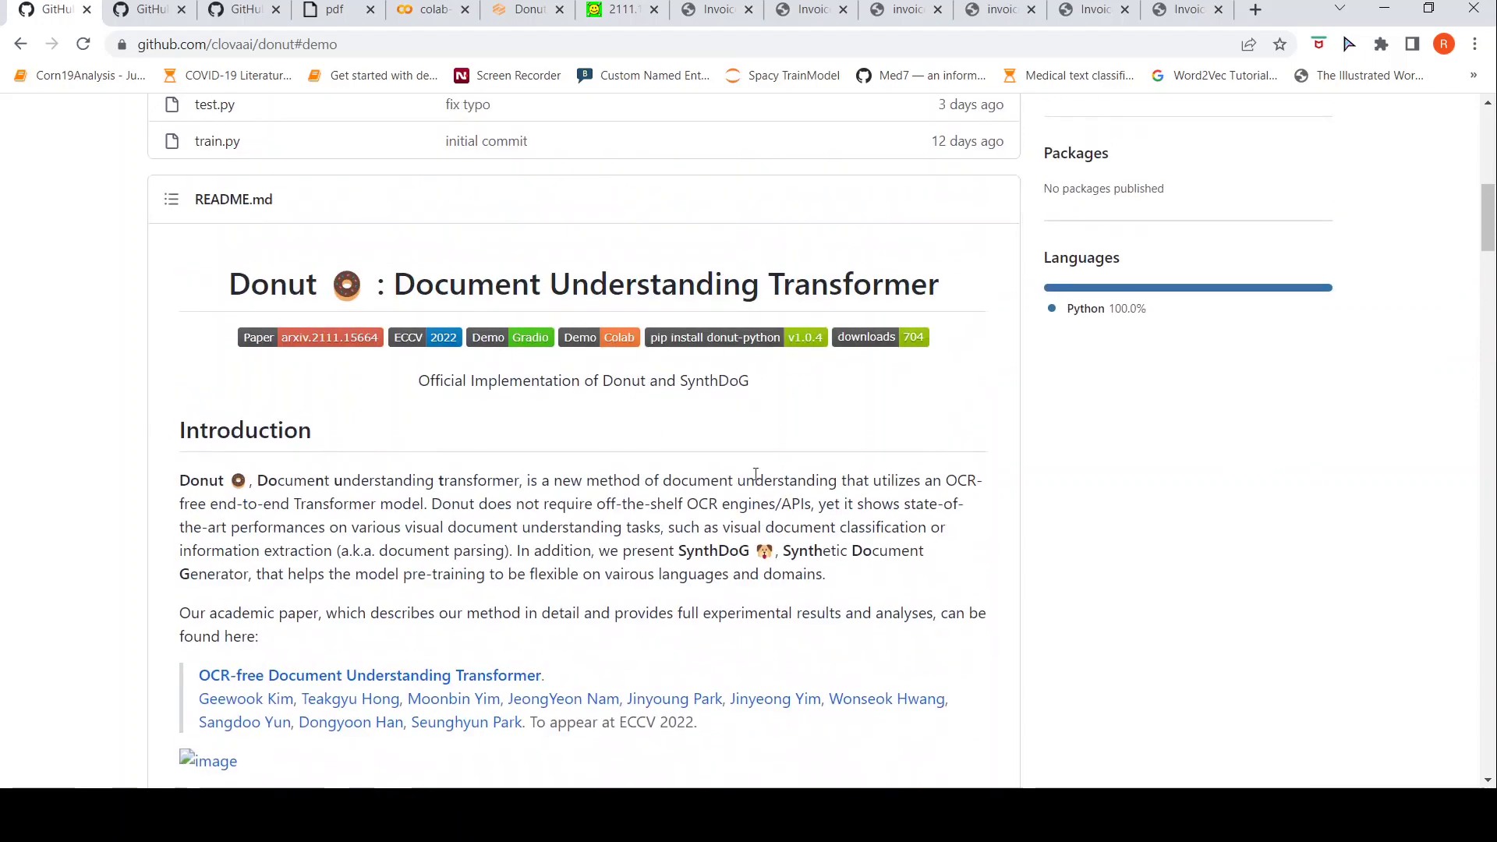